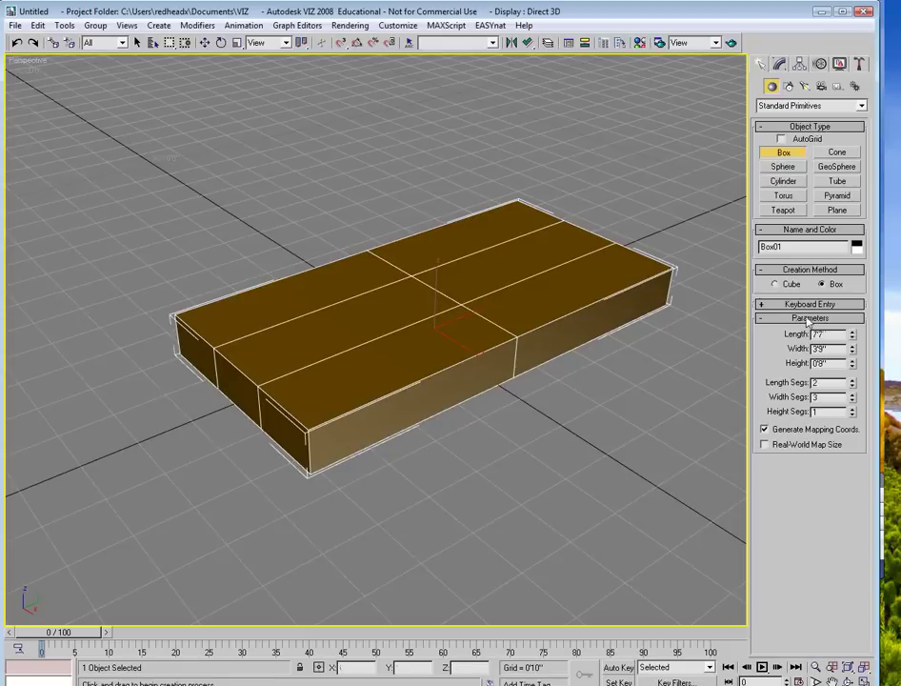
Set the box's length to 7'5", width to 3'4" and height to 1'0"
click(853, 338)
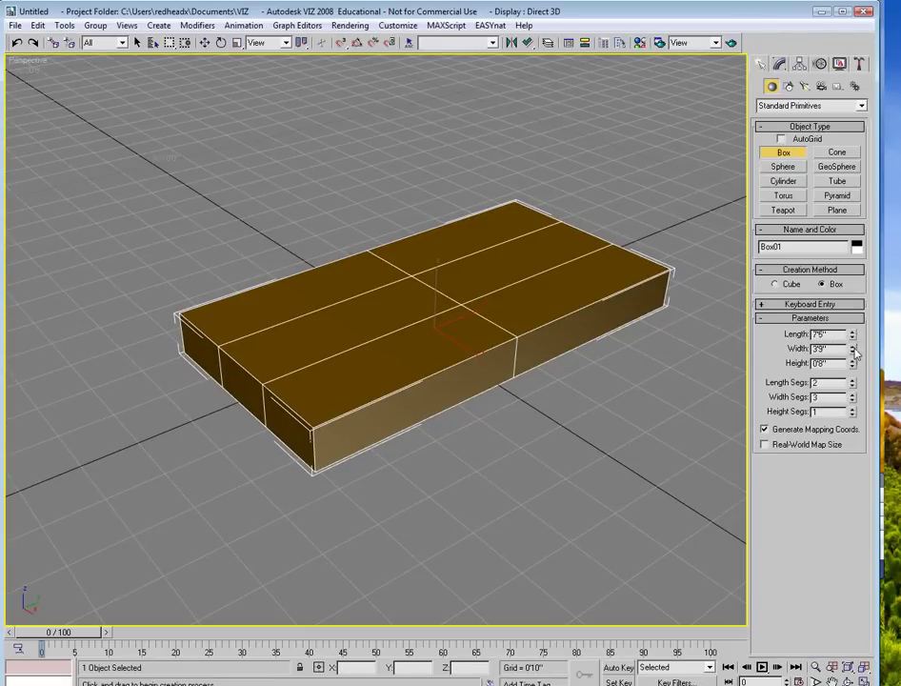
click(853, 352)
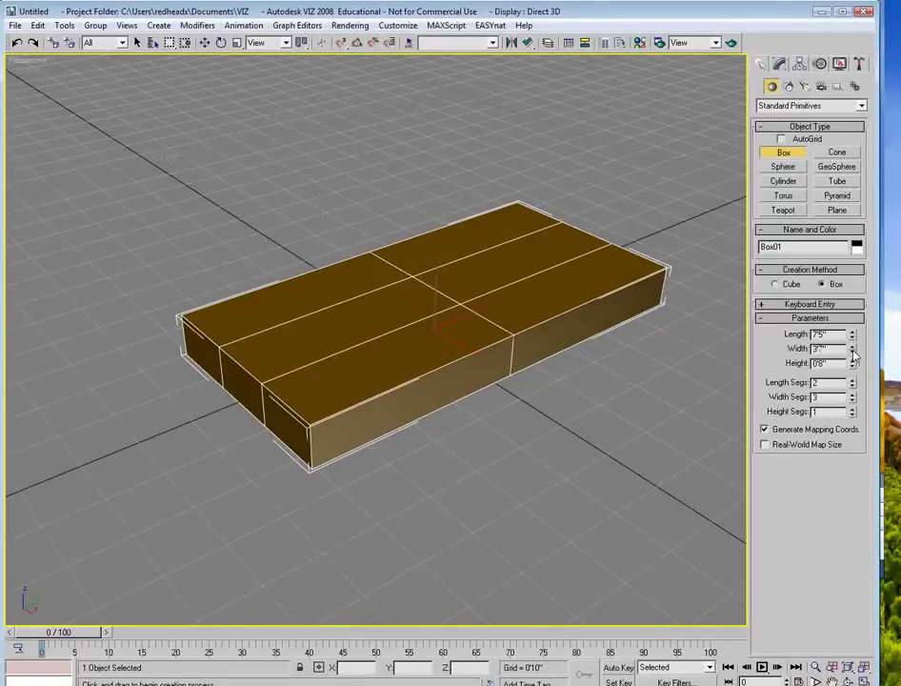
click(853, 352)
click(853, 351)
click(852, 352)
click(853, 351)
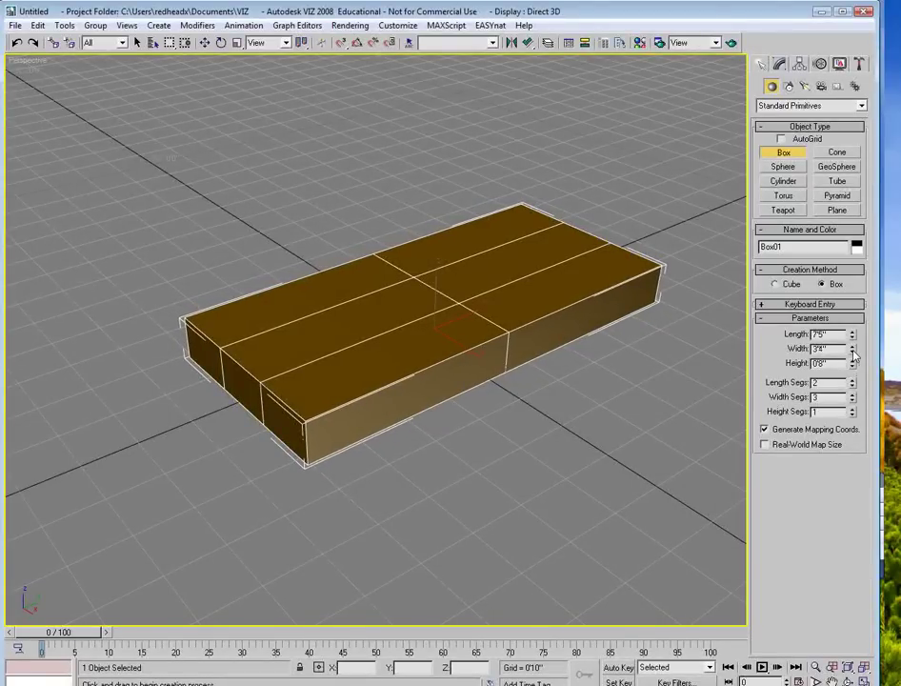
drag(830, 364, 810, 366)
text(1)
key(Return)
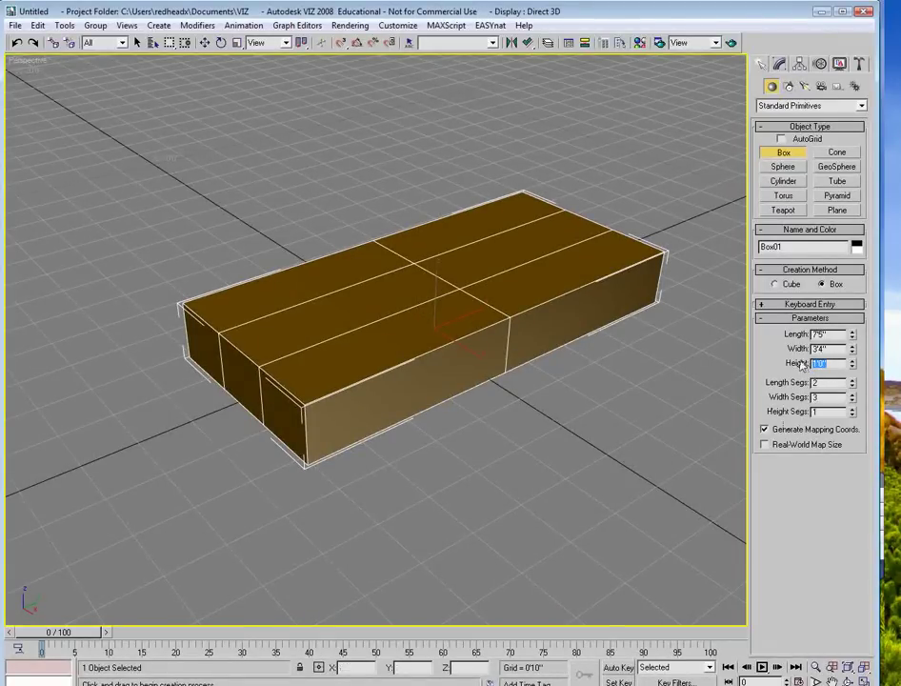
Set the box's segments to 3 along the length, 2 across the width and 1 in height
alt+middle_drag(613, 346, 440, 299)
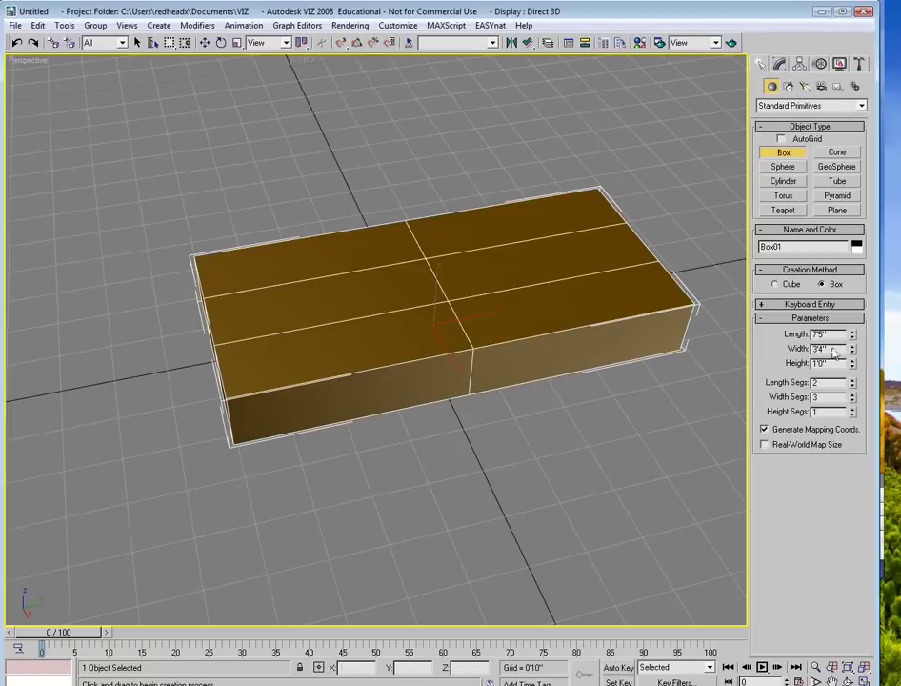
click(853, 409)
click(852, 409)
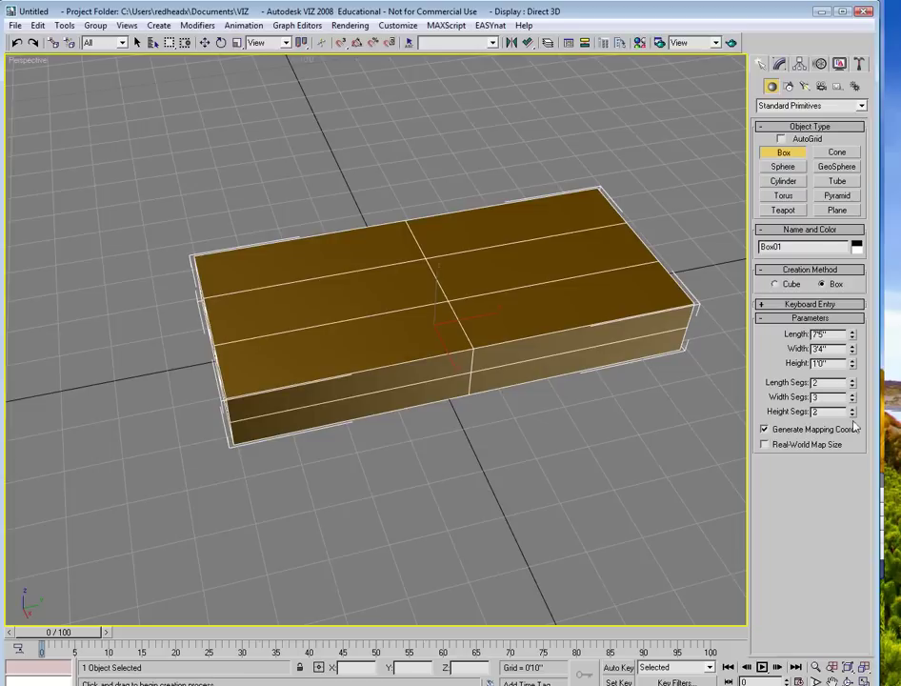
click(853, 414)
click(852, 380)
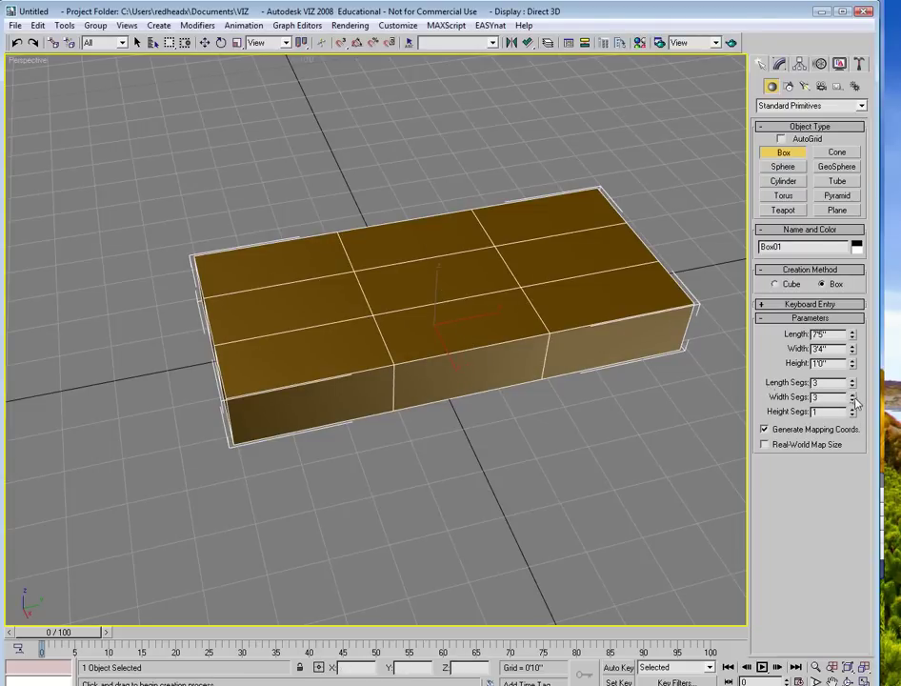
click(853, 400)
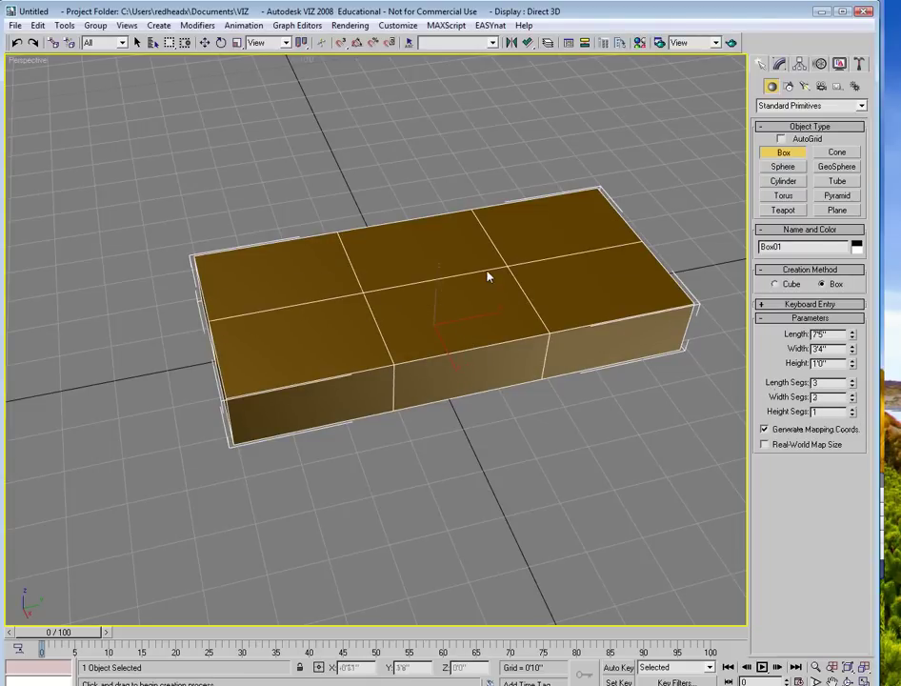
alt+middle_drag(489, 275, 442, 258)
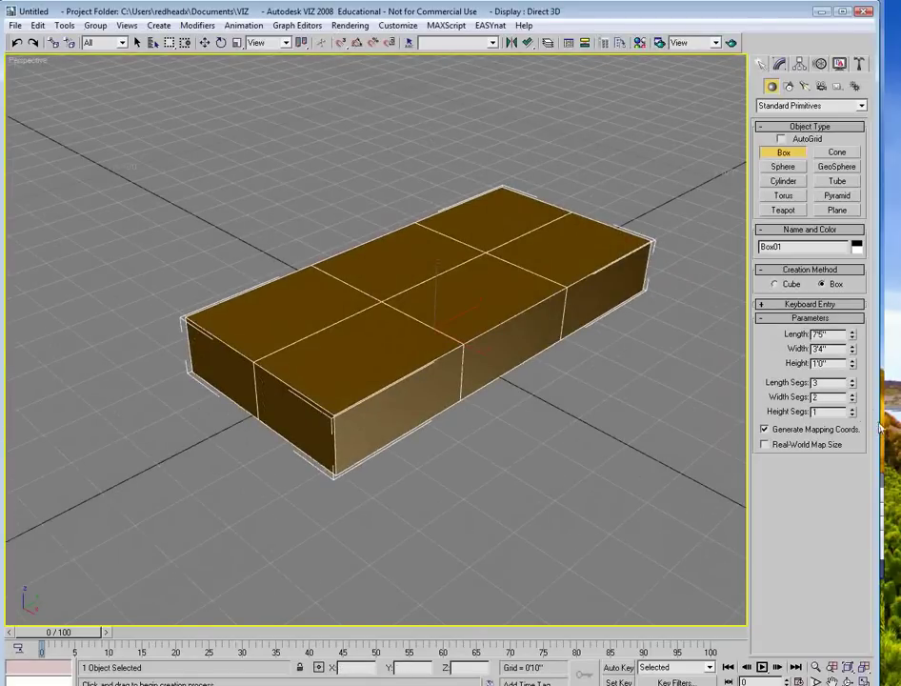
alt+middle_drag(648, 332, 569, 305)
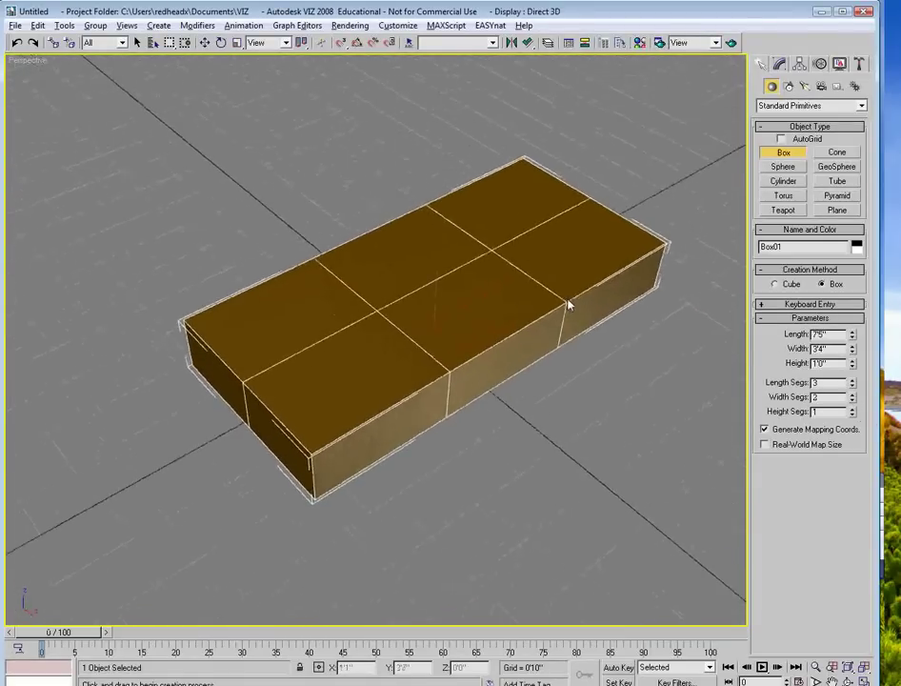
click(779, 64)
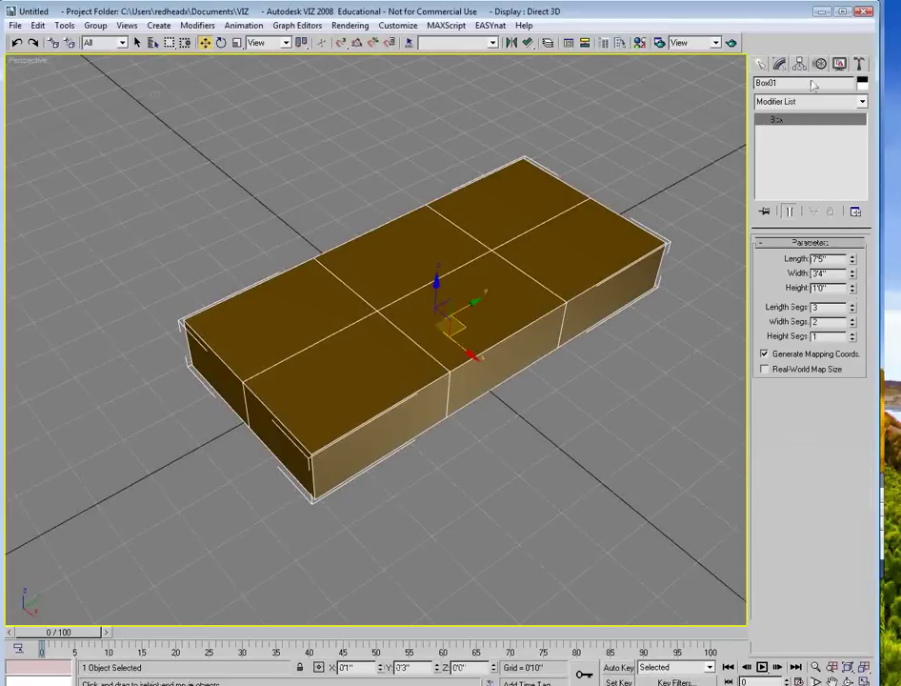
click(862, 101)
scroll(796, 253, down, 3)
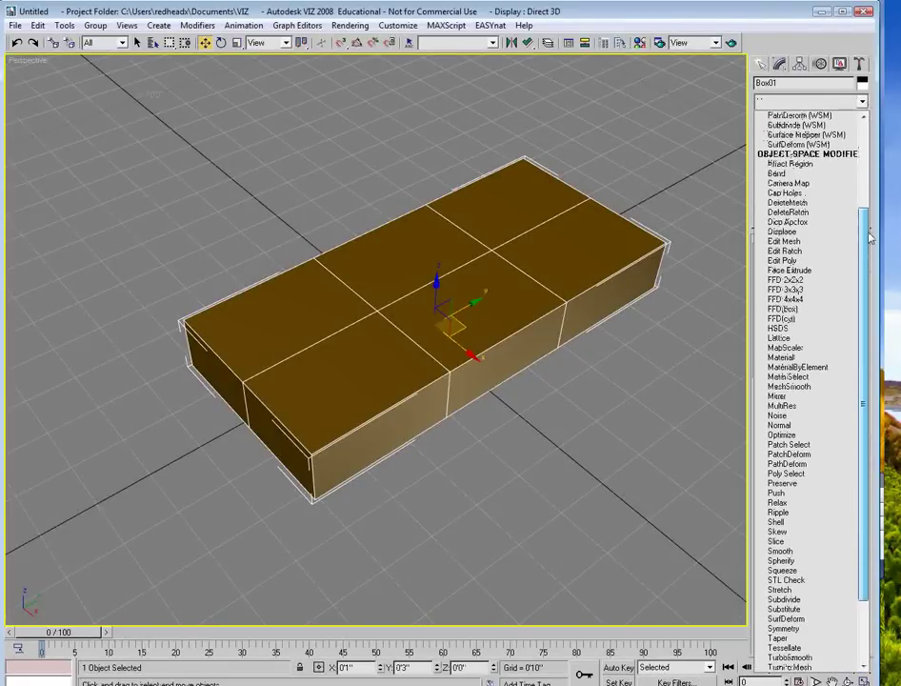
click(796, 252)
alt+middle_drag(704, 257, 553, 255)
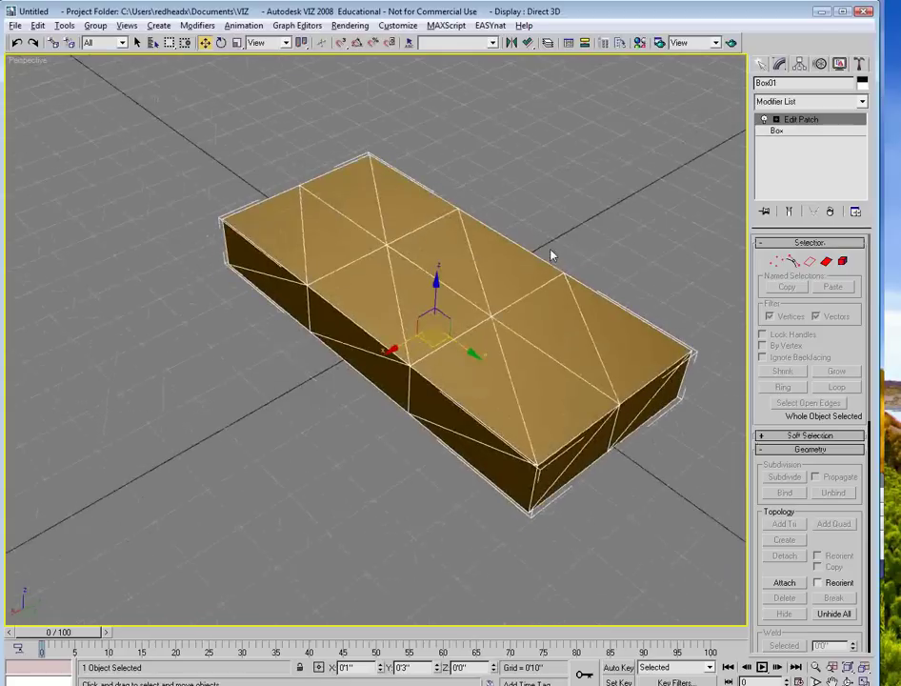
click(829, 211)
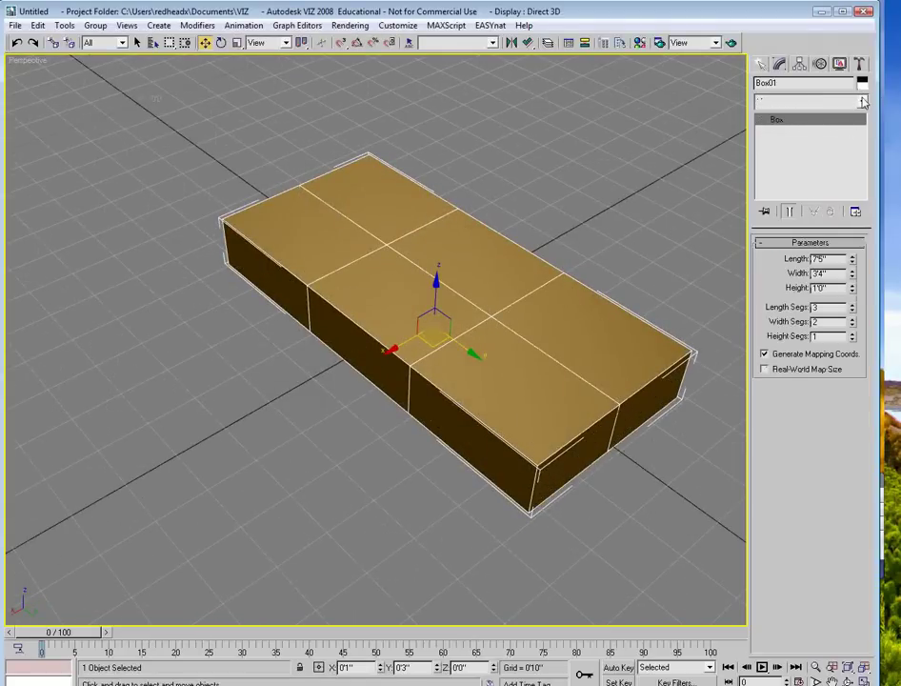
Apply an Edit Poly modifier to the box and move its middle lengthwise row of vertices near the back edge, at about X -0'10"
click(862, 101)
click(791, 369)
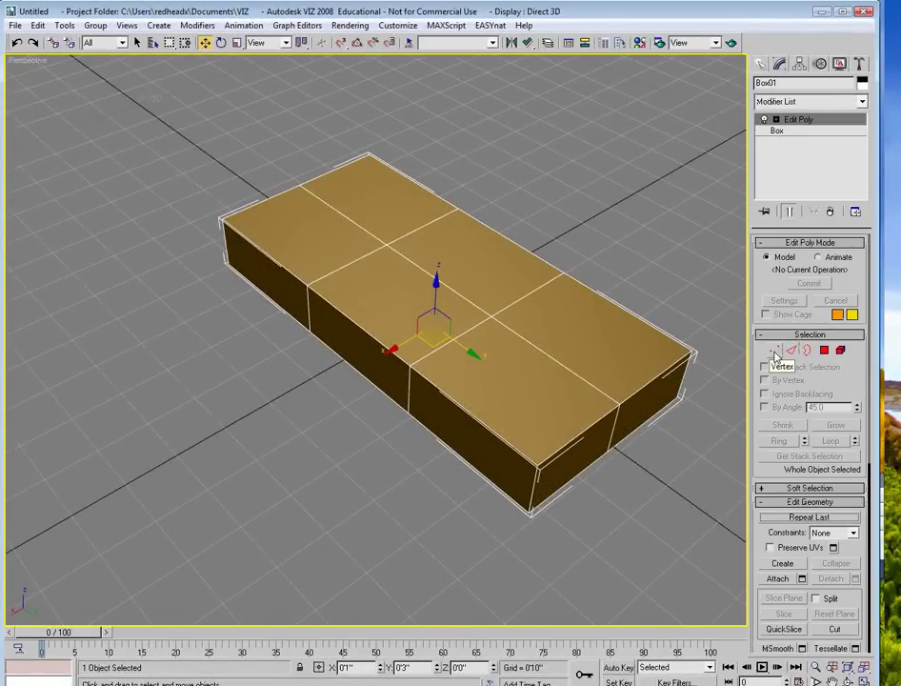
click(773, 351)
alt+middle_drag(610, 358, 519, 331)
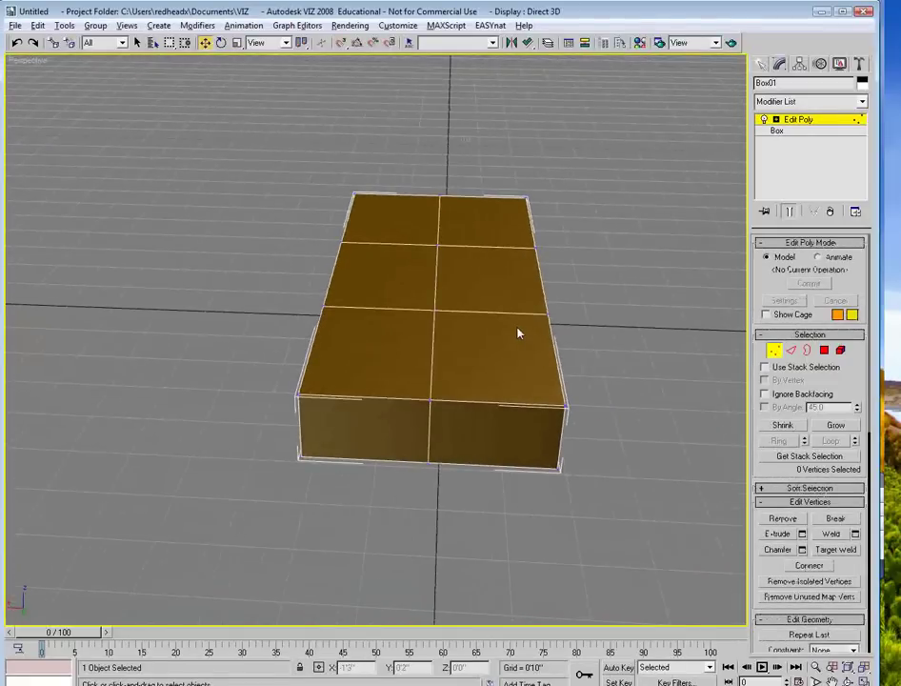
drag(464, 146, 386, 525)
drag(390, 306, 468, 307)
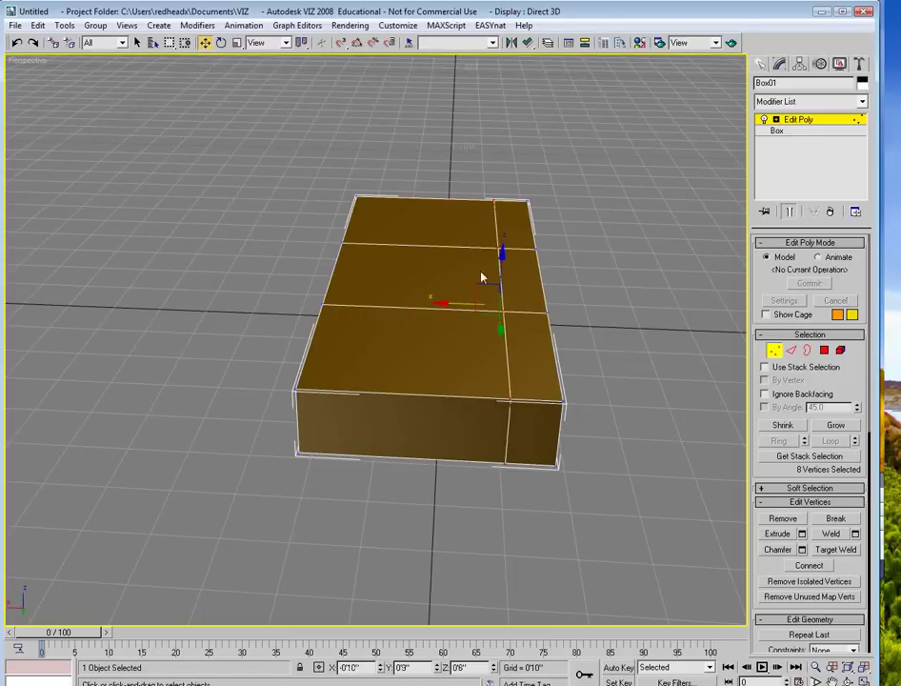
Move the two inner crosswise rows of vertices outward along Y, each close to its end of the box
alt+middle_drag(463, 264, 539, 229)
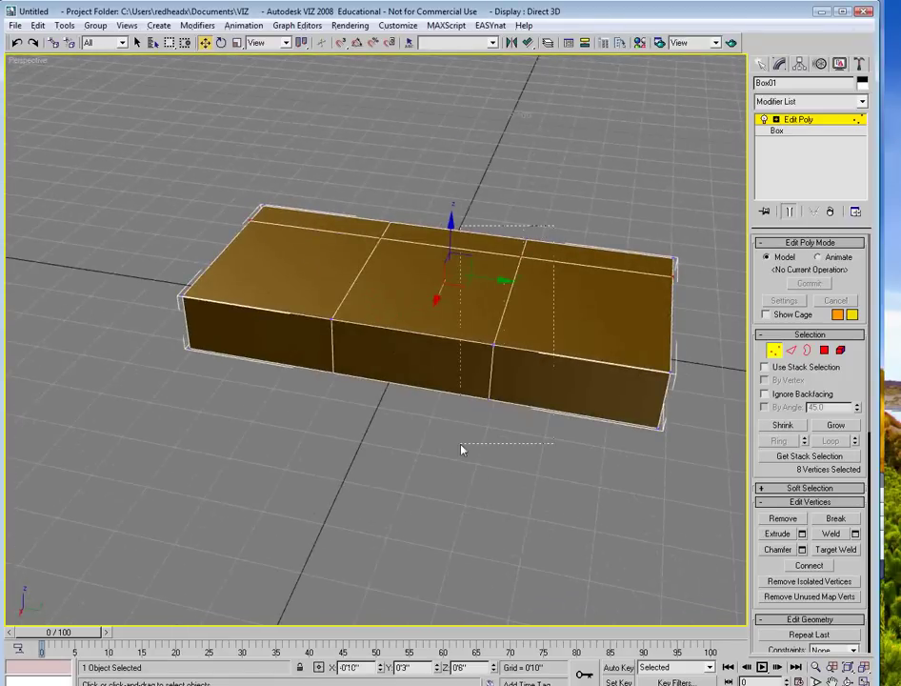
alt+middle_drag(462, 450, 549, 322)
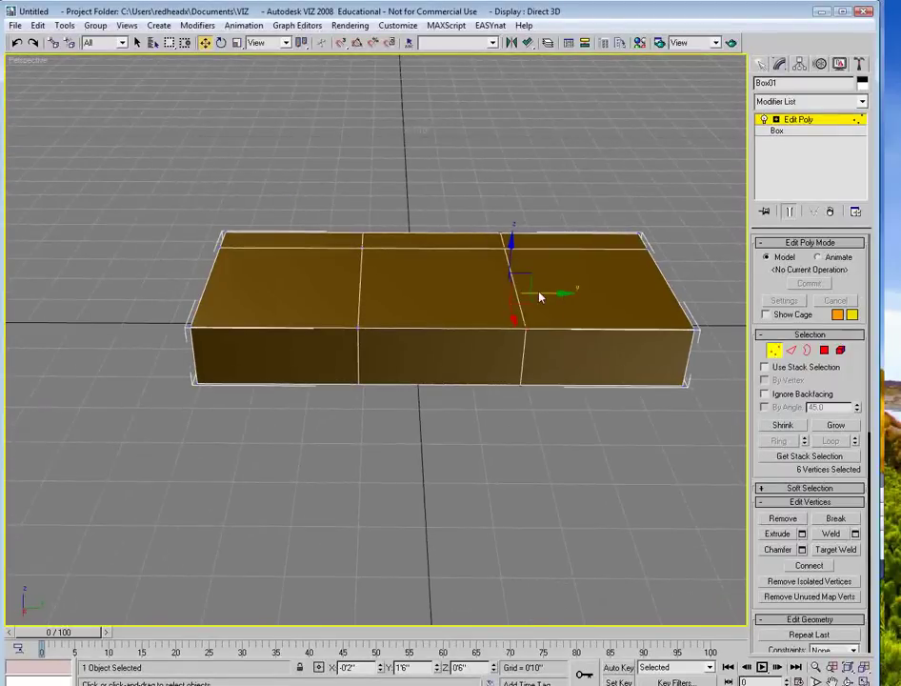
drag(539, 299, 649, 301)
drag(424, 219, 313, 468)
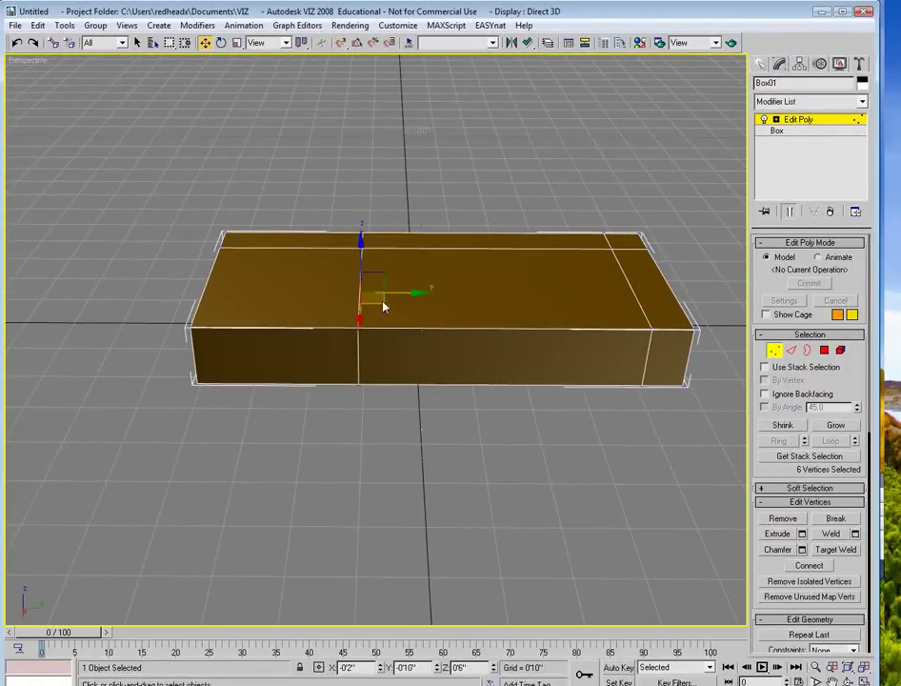
drag(409, 297, 307, 296)
mouse_move(366, 297)
alt+middle_down()
mouse_move(356, 307)
mouse_move(351, 300)
alt+middle_up()
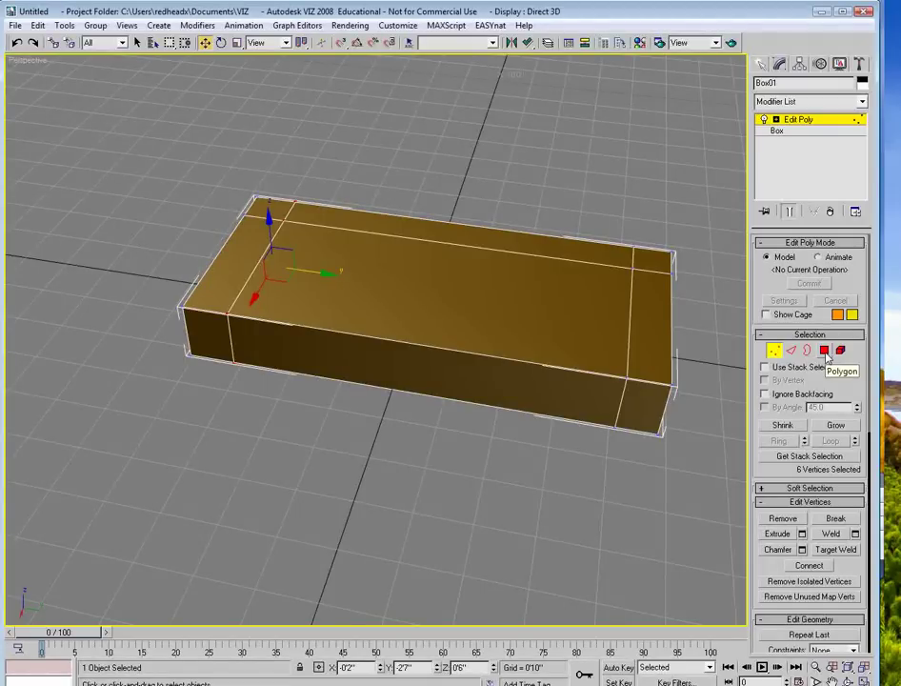
Extrude the five top polygons along the back and both ends upward about 1'0" to form the sofa's back and arms
click(825, 355)
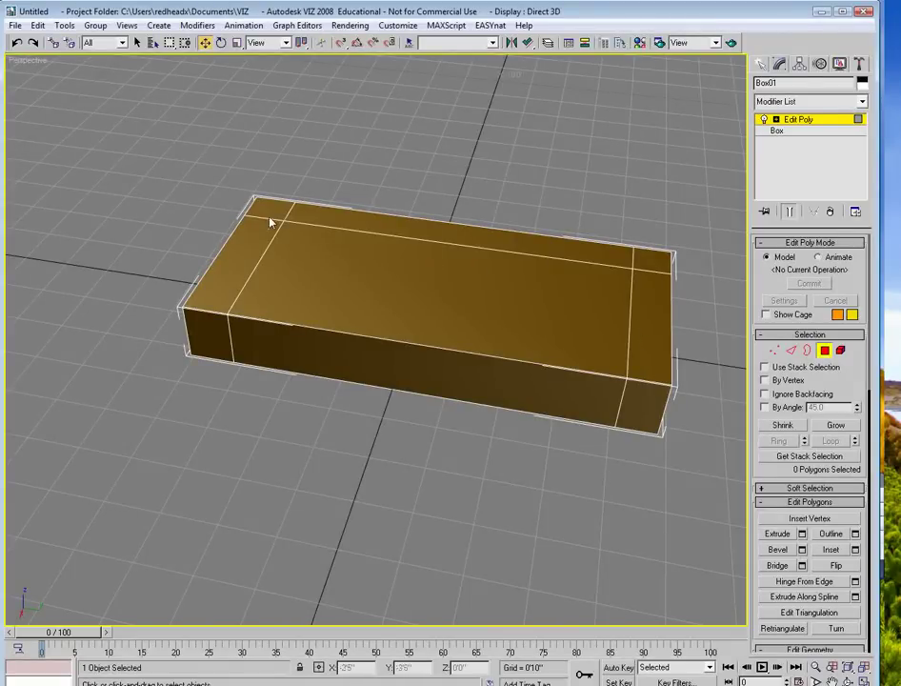
click(664, 300)
ctrl+click(655, 262)
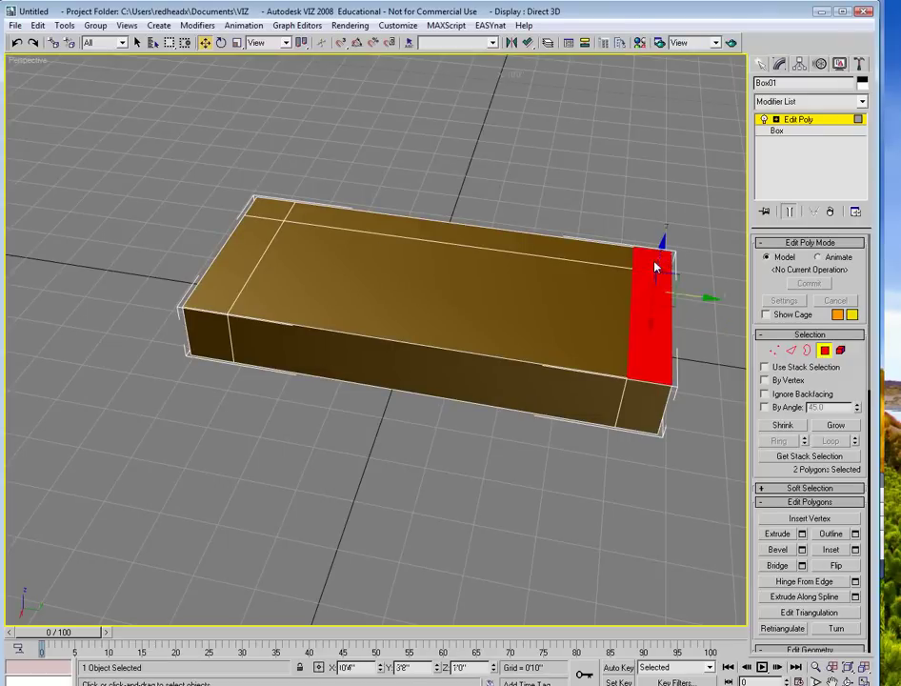
ctrl+click(563, 255)
ctrl+click(267, 211)
ctrl+click(268, 238)
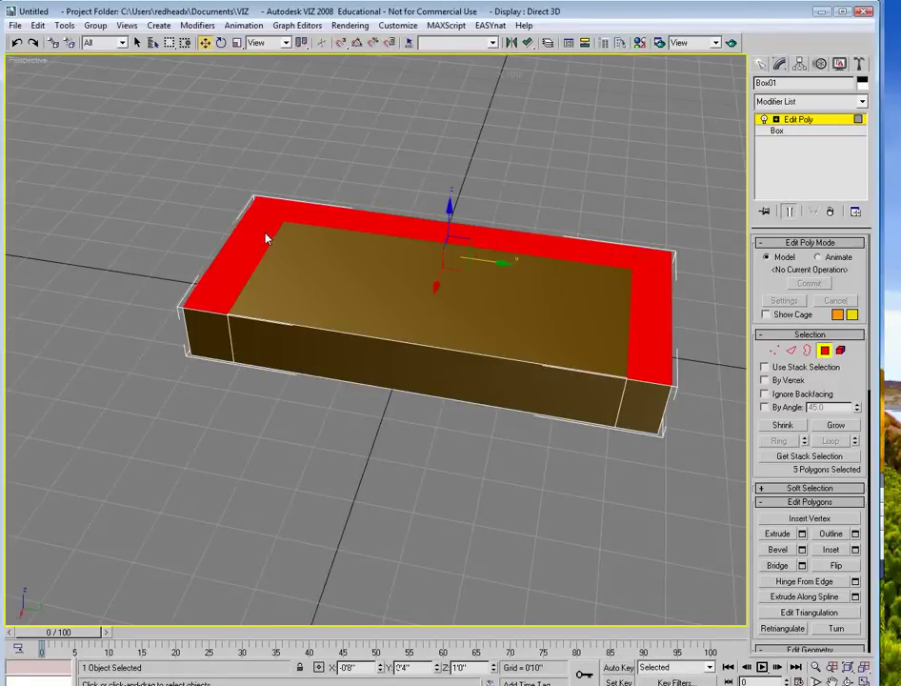
click(783, 535)
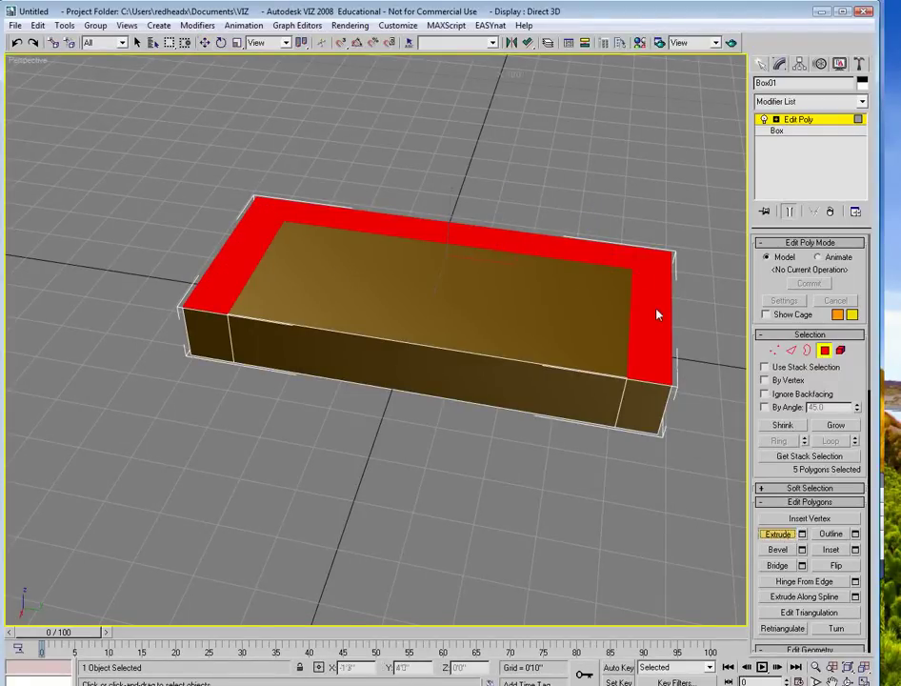
drag(657, 313, 664, 255)
alt+middle_drag(455, 285, 540, 246)
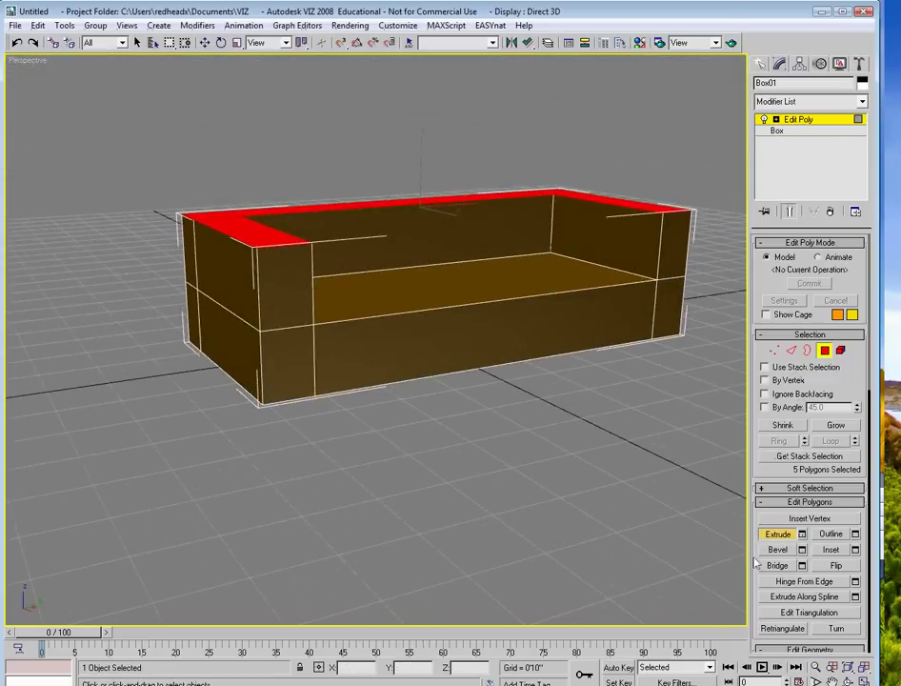
key(w)
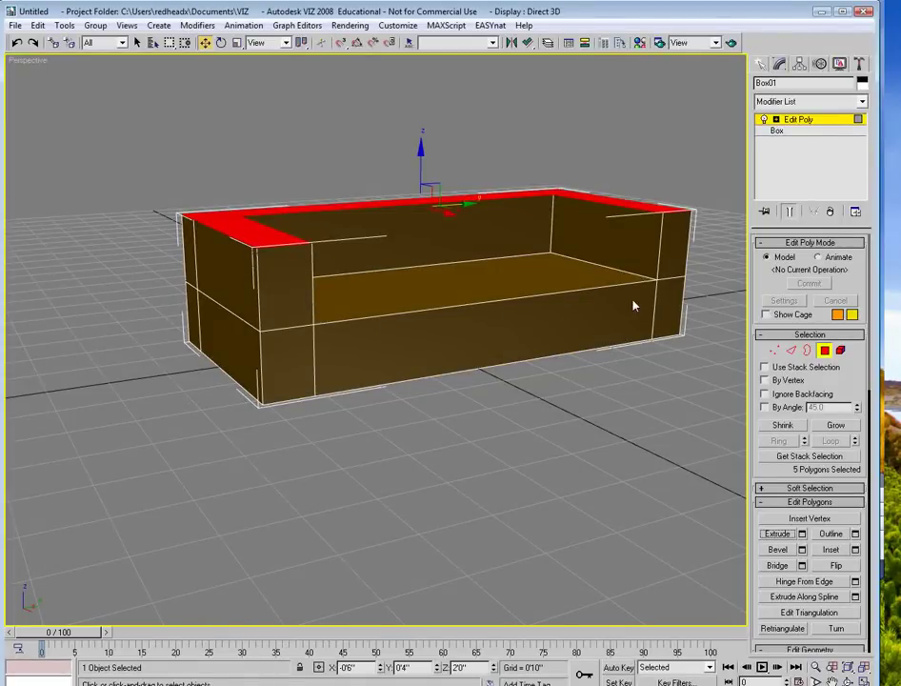
click(825, 349)
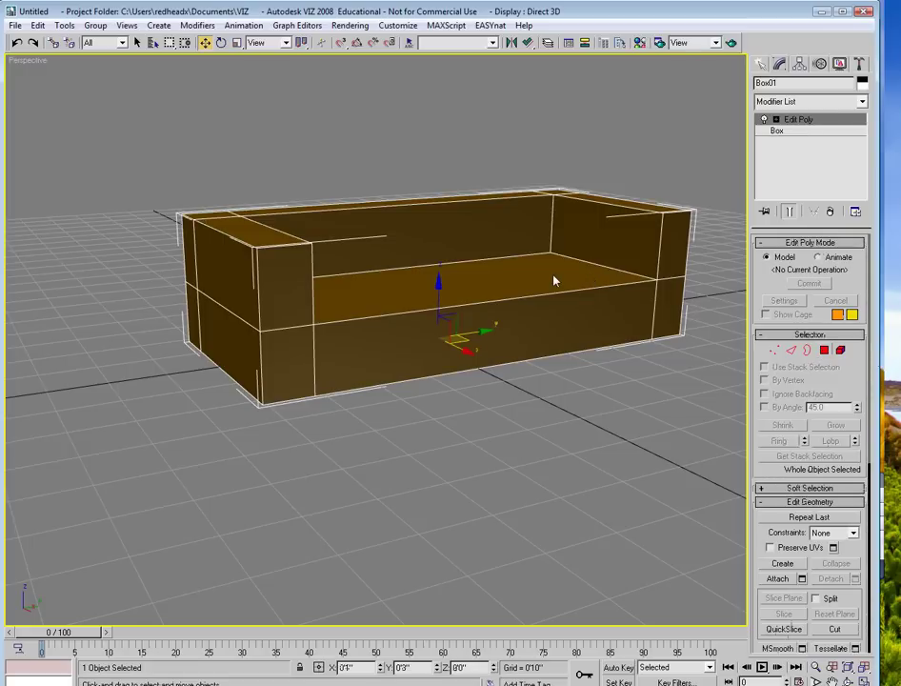
Connect the eight lengthwise edges between the arms with 2 segments, pinched outward to sit close to both arms
alt+middle_drag(555, 281, 502, 223)
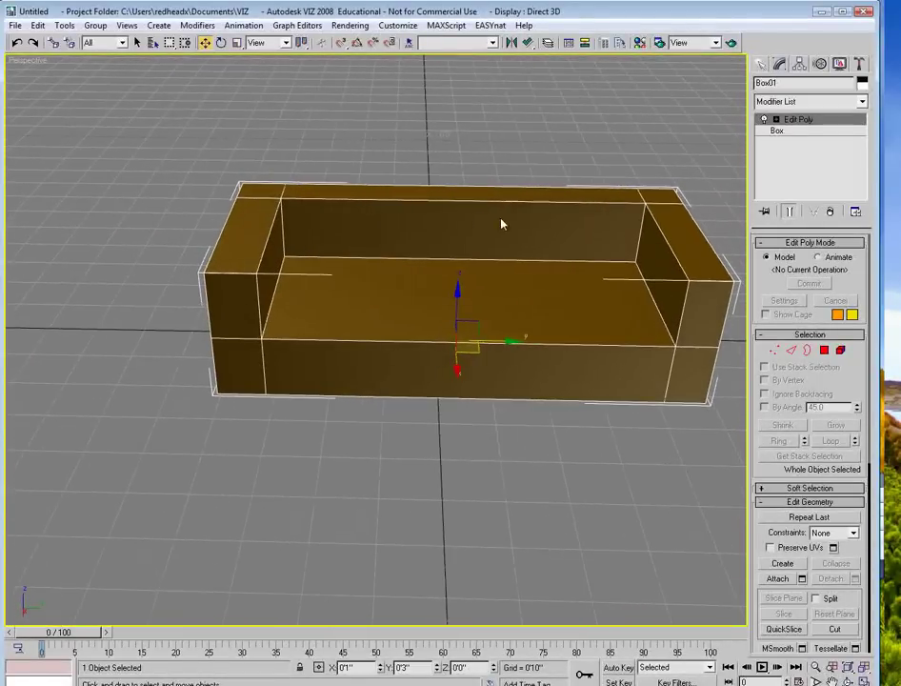
click(791, 351)
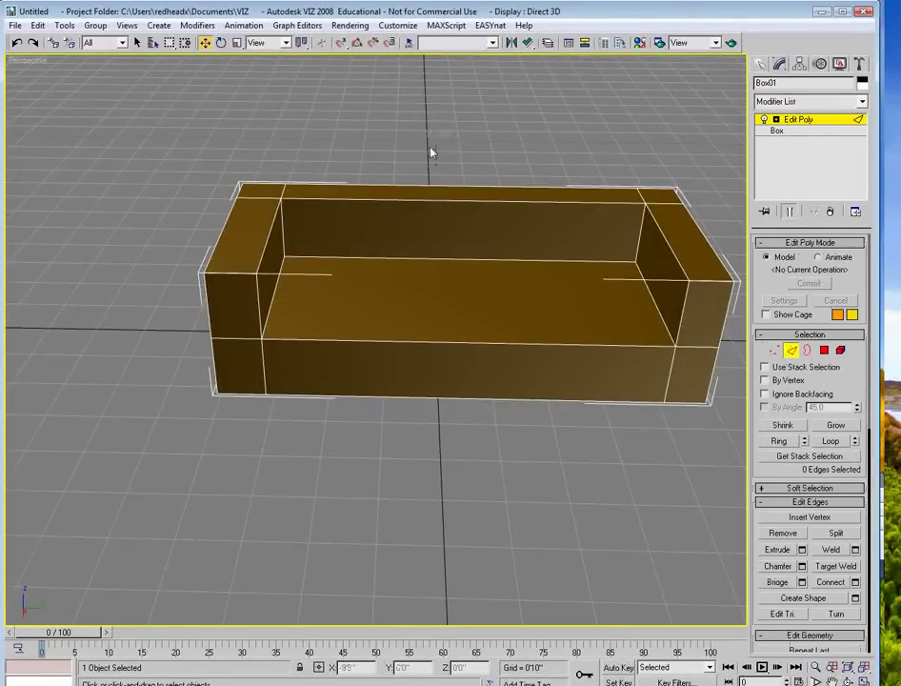
drag(446, 125, 406, 529)
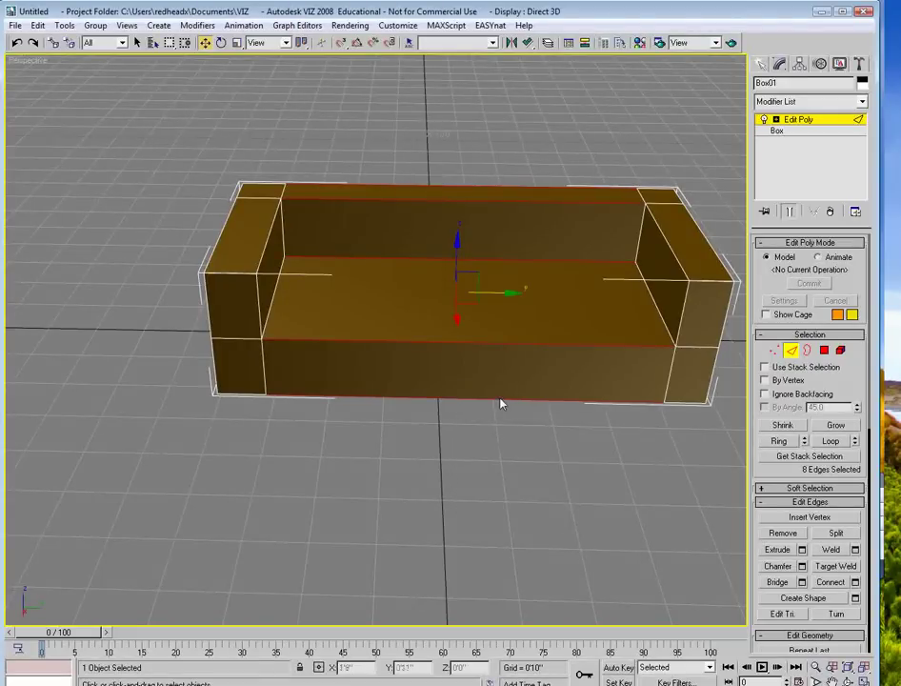
click(856, 583)
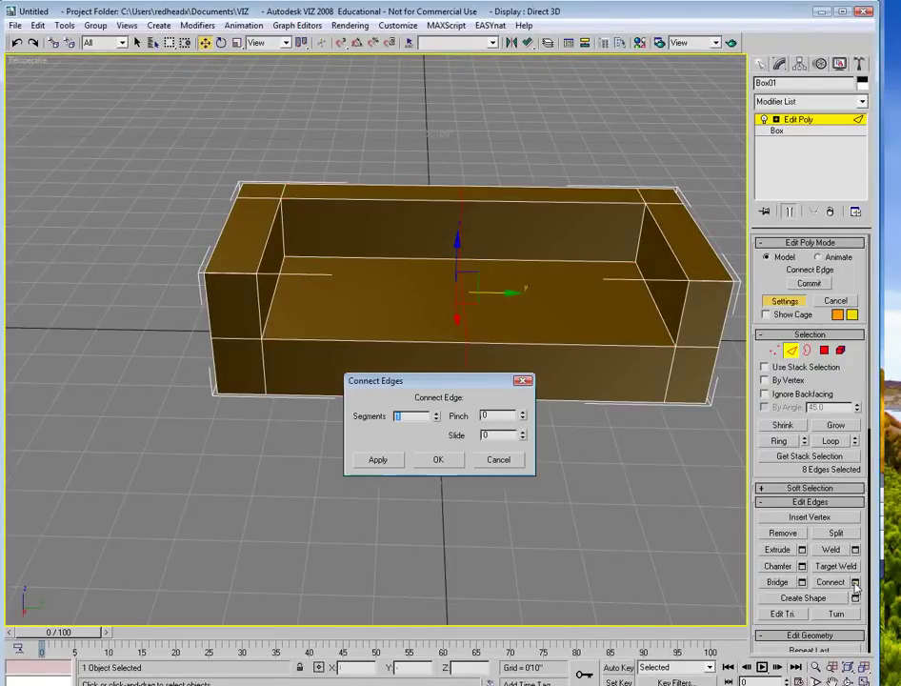
click(437, 414)
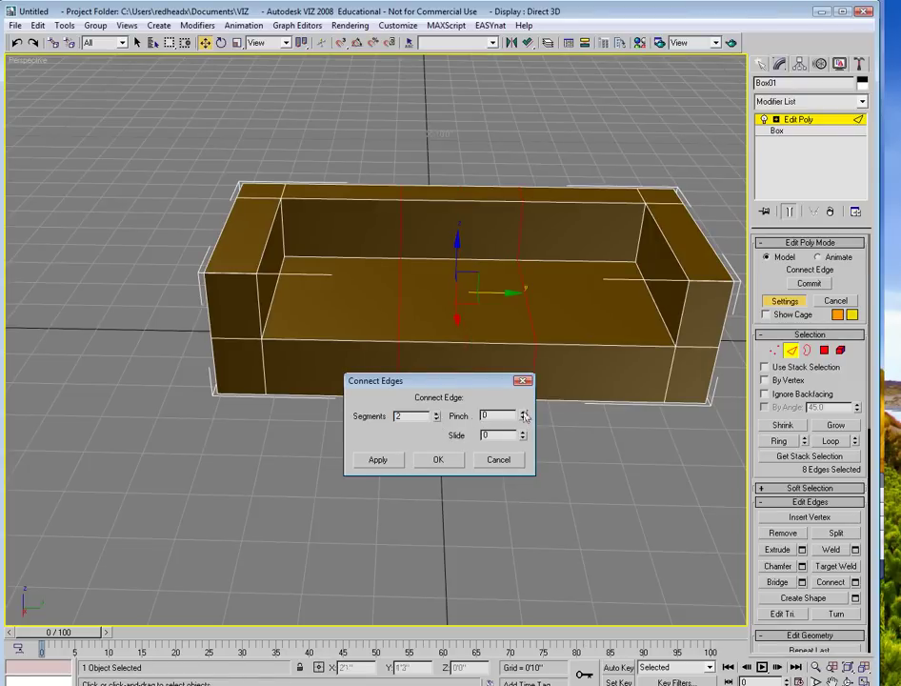
drag(524, 415, 539, 282)
click(437, 460)
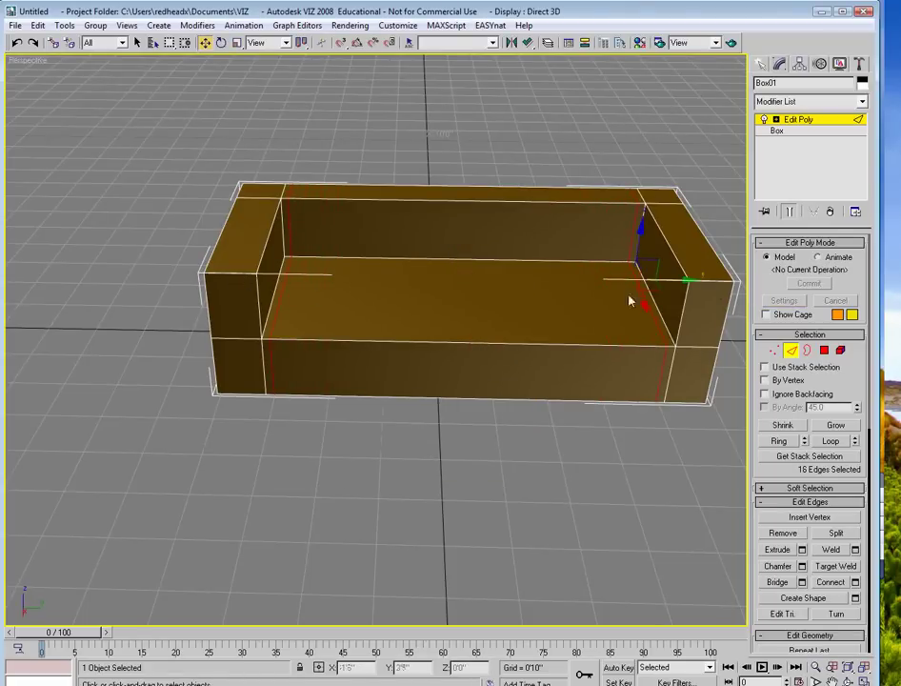
click(726, 288)
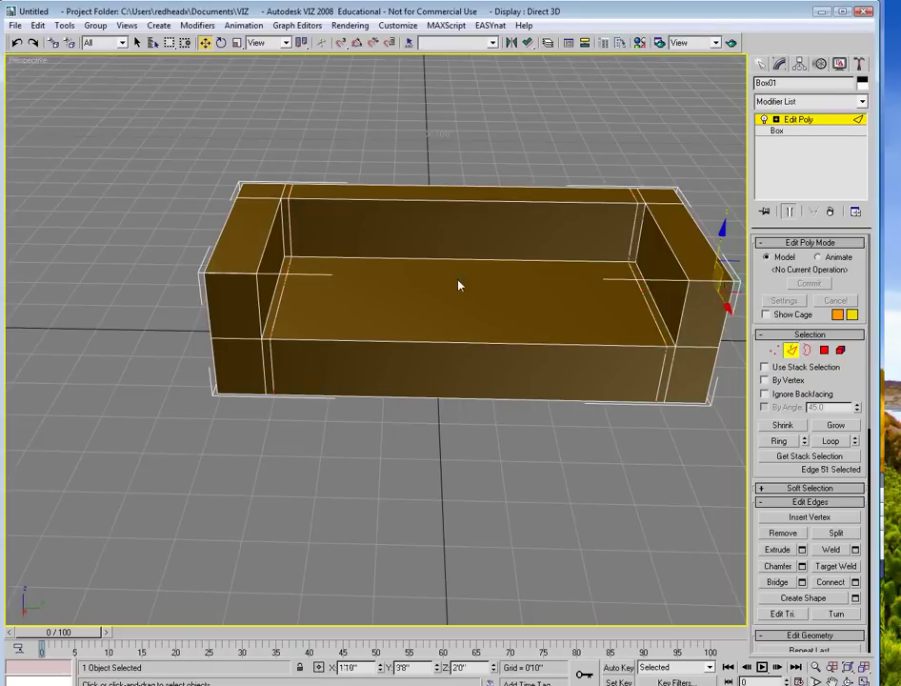
Add the matching front top edge of the opposite arm to the edge selection
click(234, 281)
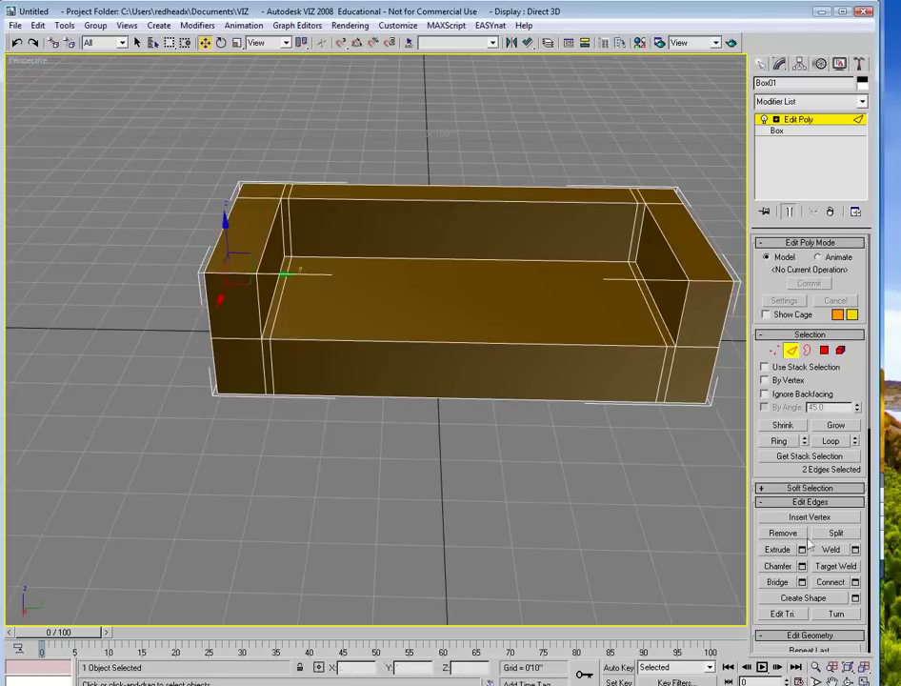
click(855, 582)
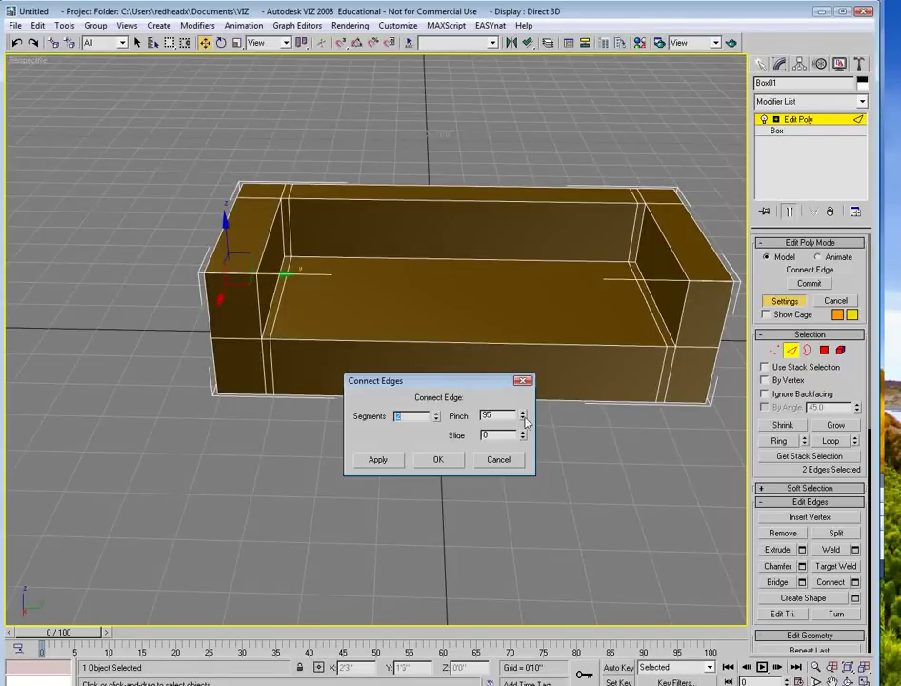
drag(522, 415, 529, 442)
click(498, 459)
Expand the two selected arm edges to their rings and connect them with 2 segments and a pinch of 66
click(779, 440)
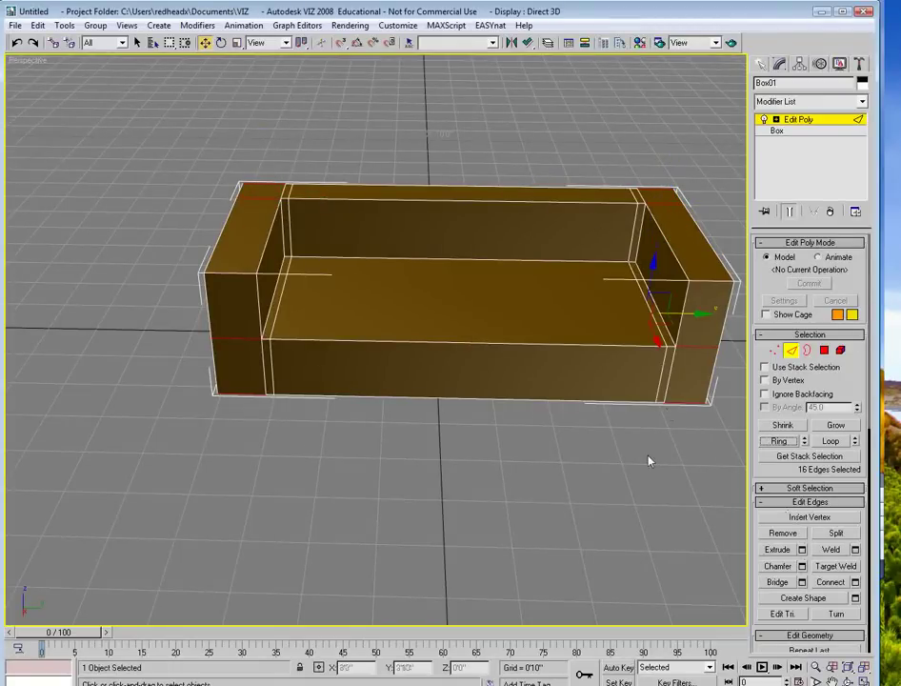
click(856, 582)
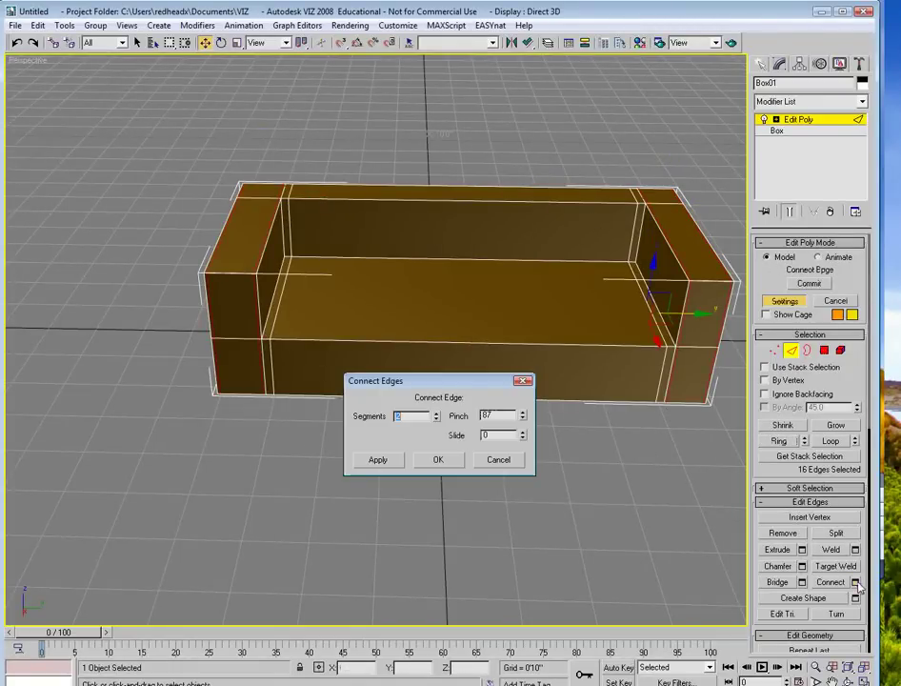
drag(522, 419, 529, 454)
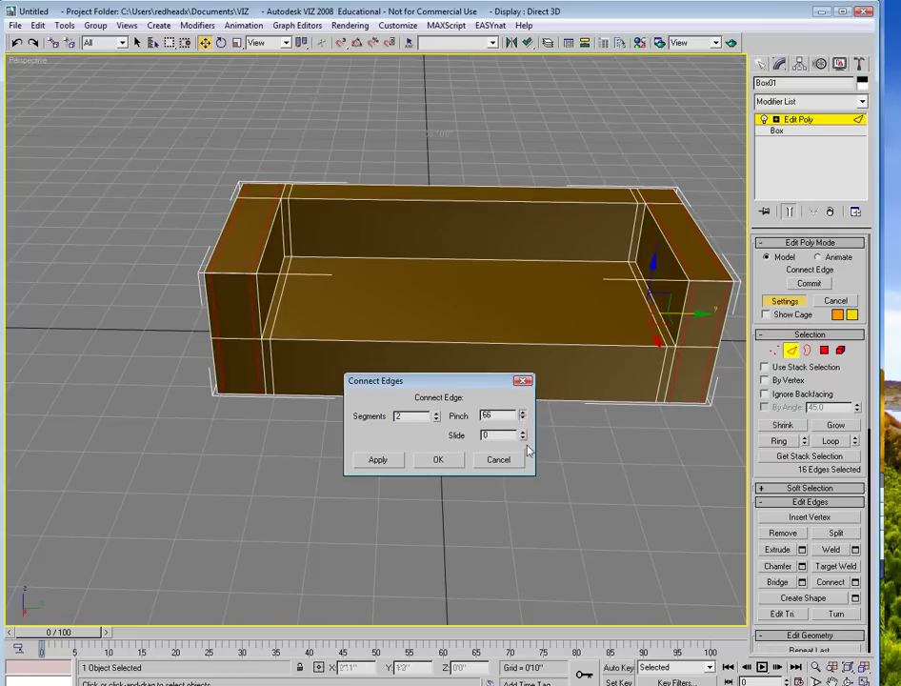
click(439, 460)
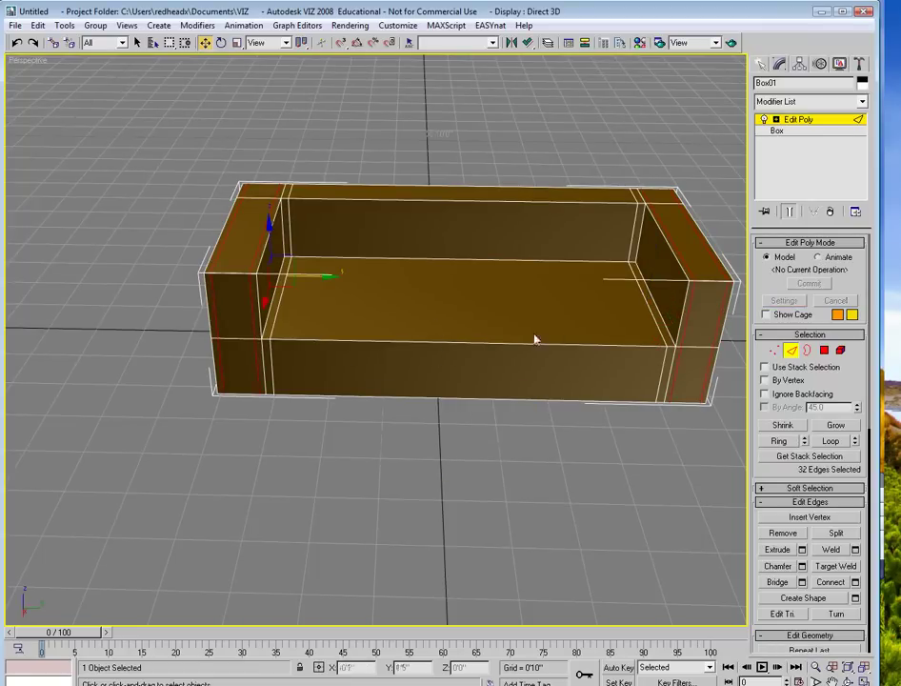
Connect the ring of front-to-back edges across the arms and seat with 2 segments and a pinch of 90
alt+middle_drag(416, 255, 362, 291)
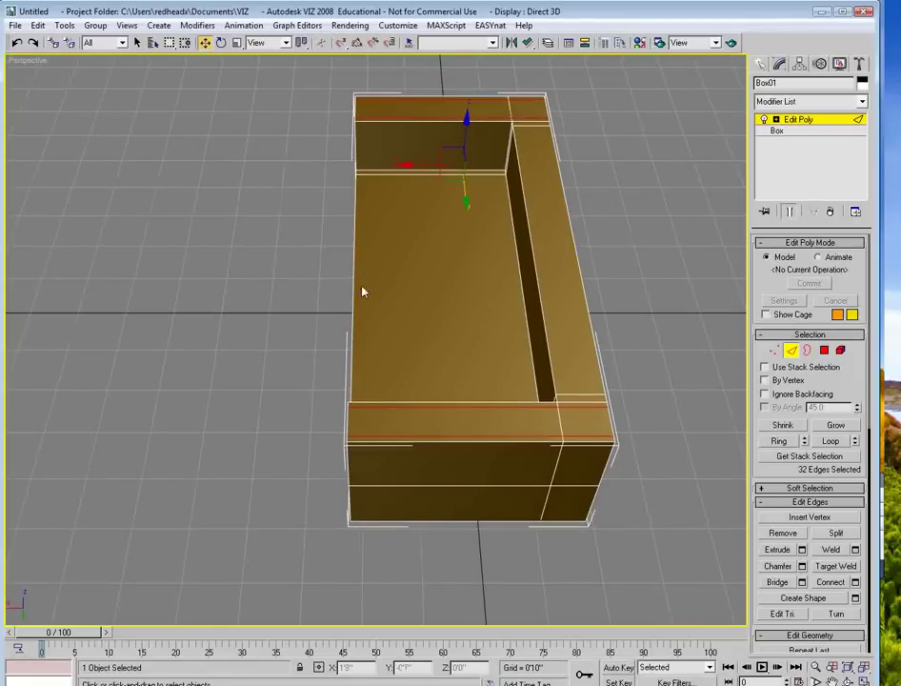
click(440, 410)
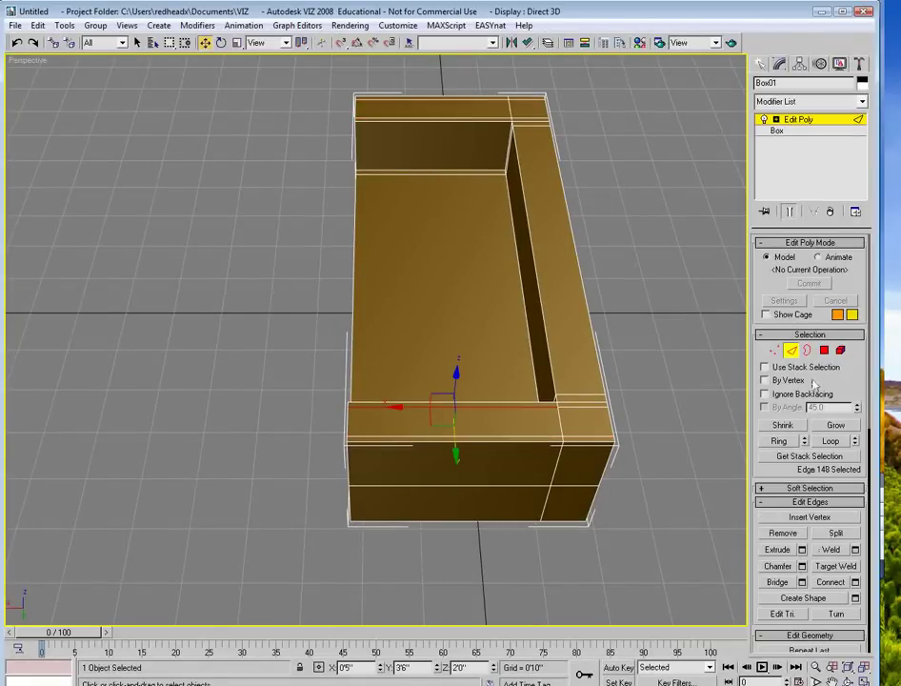
click(779, 440)
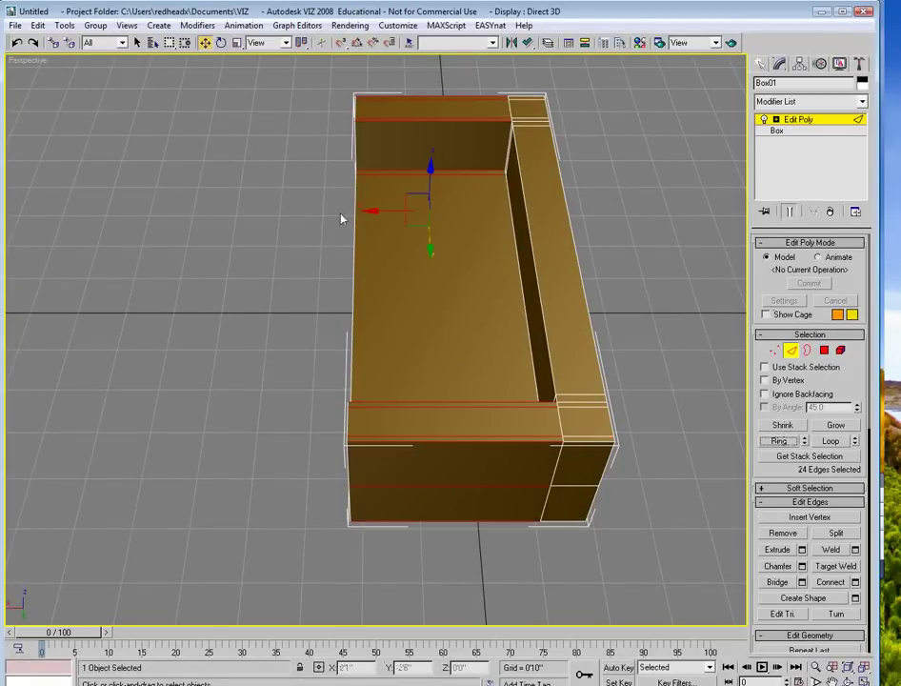
click(855, 582)
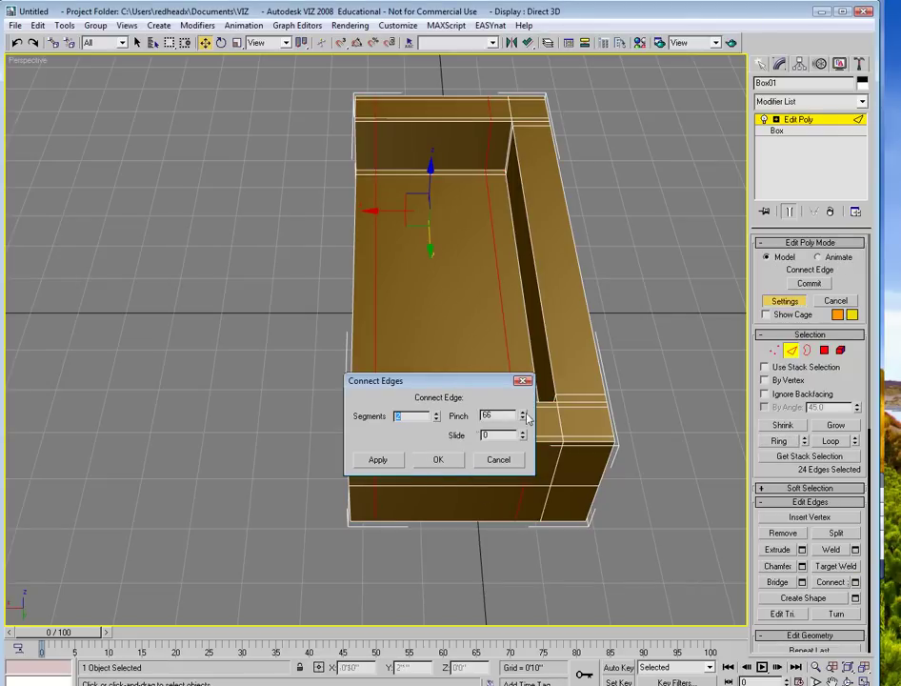
drag(523, 415, 525, 391)
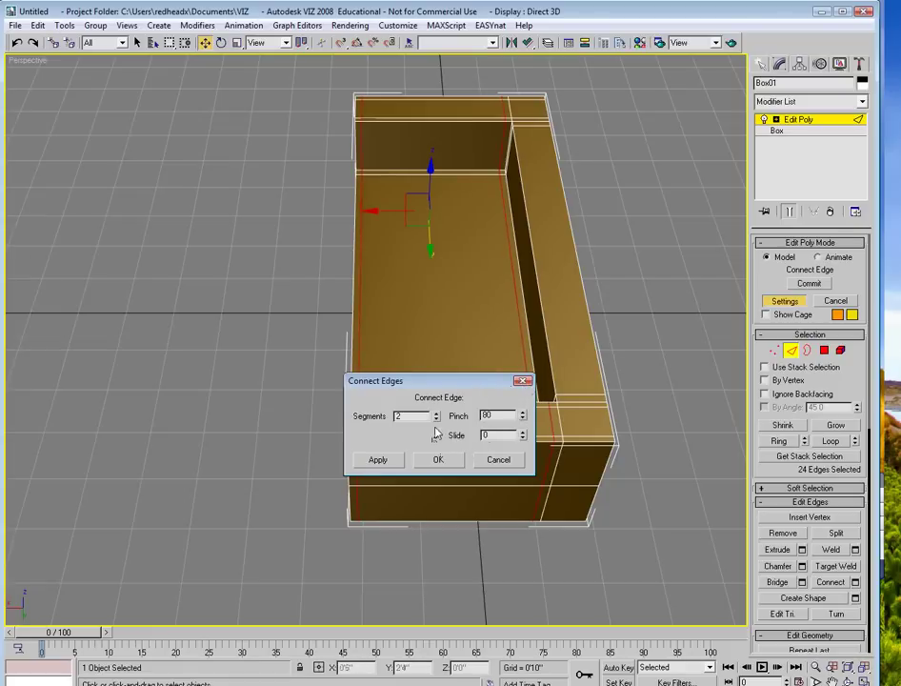
click(436, 461)
Connect the ring of edges across the backrest's thickness with 2 segments and a pinch of 74
alt+middle_drag(450, 416, 496, 388)
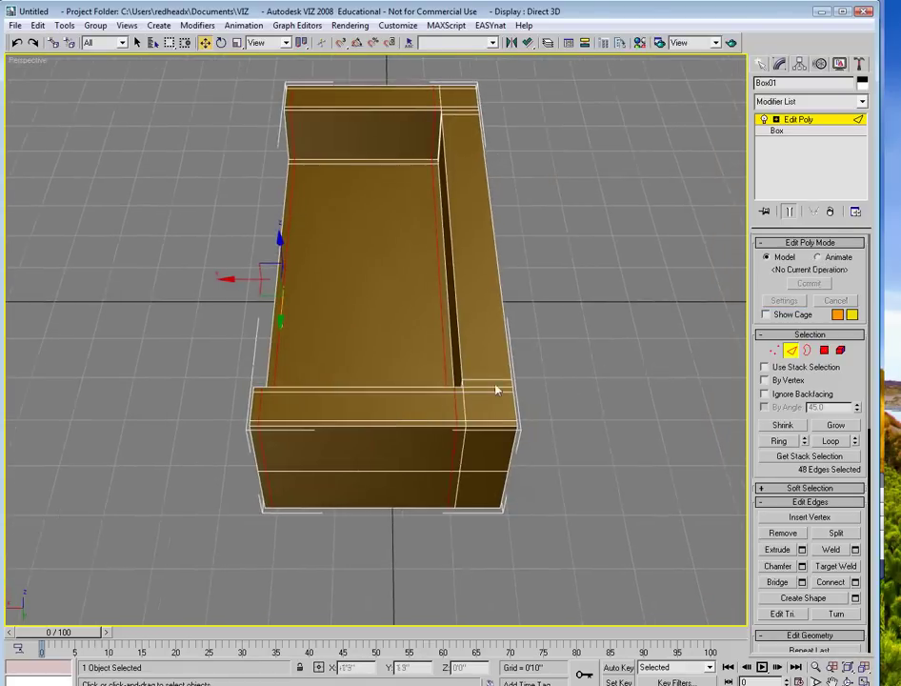
click(488, 386)
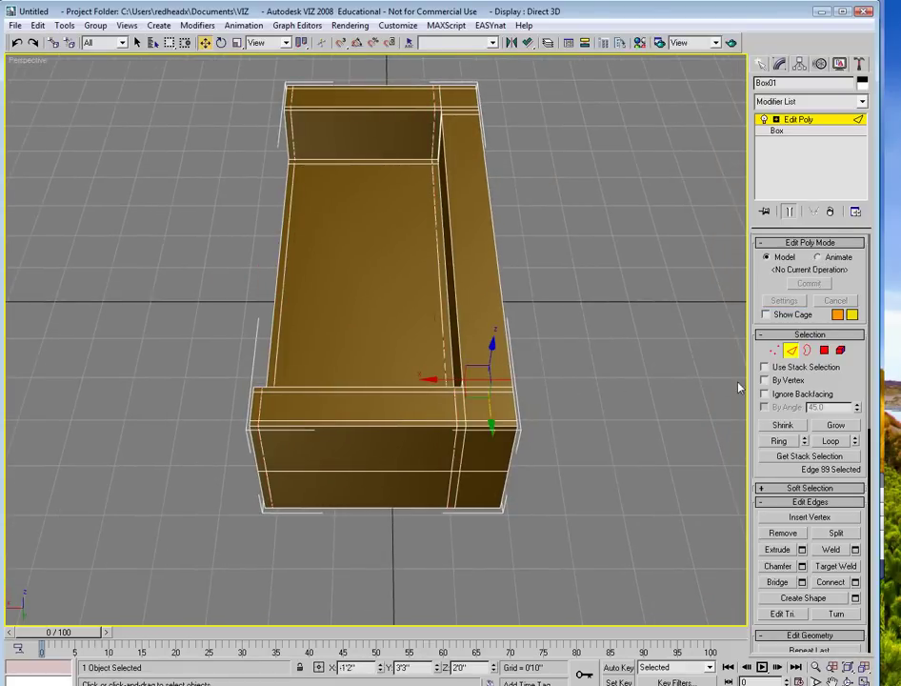
click(781, 442)
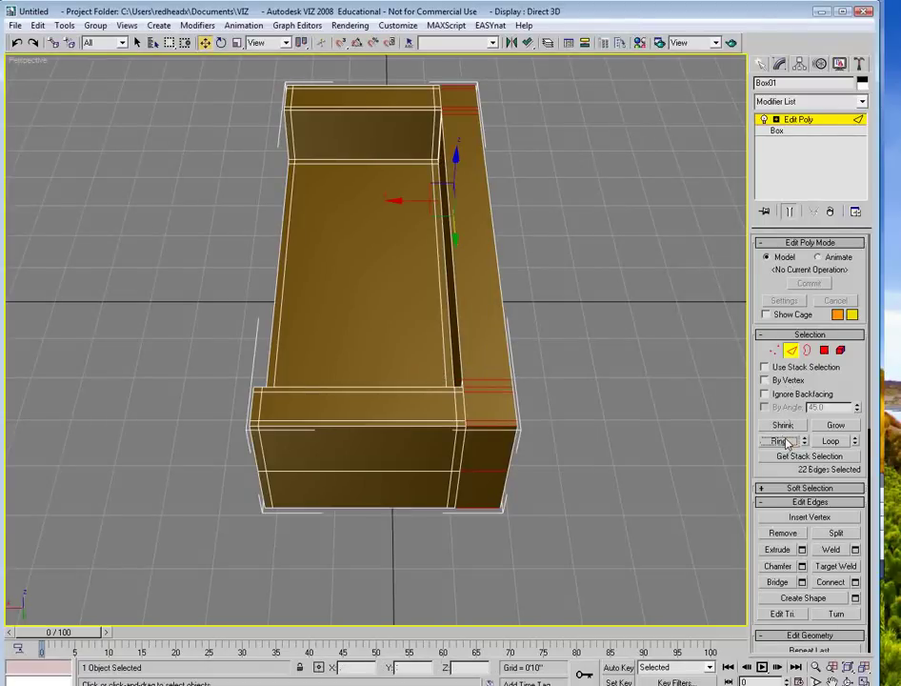
click(855, 582)
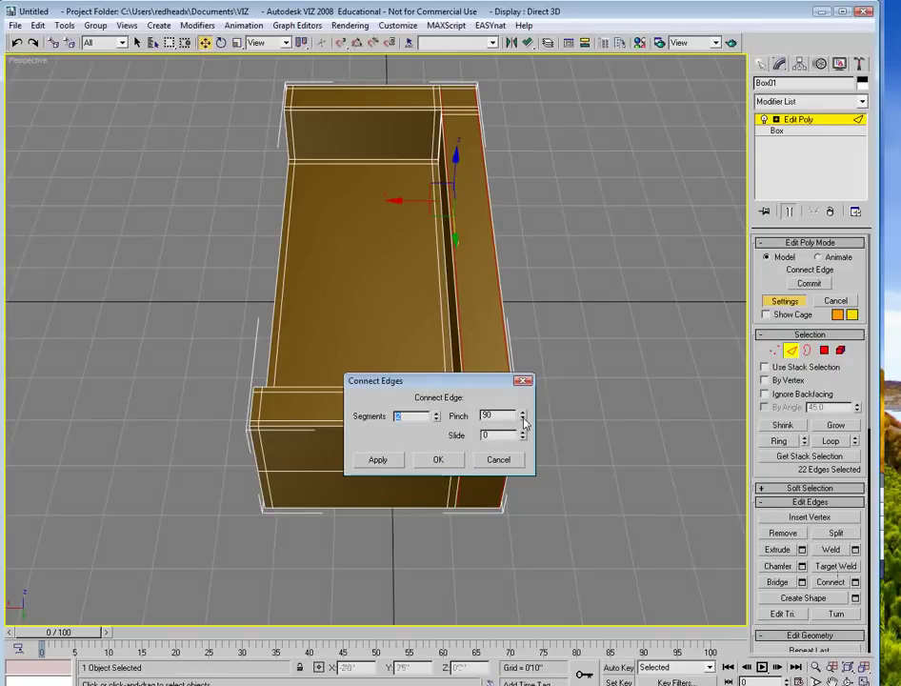
drag(524, 423, 523, 436)
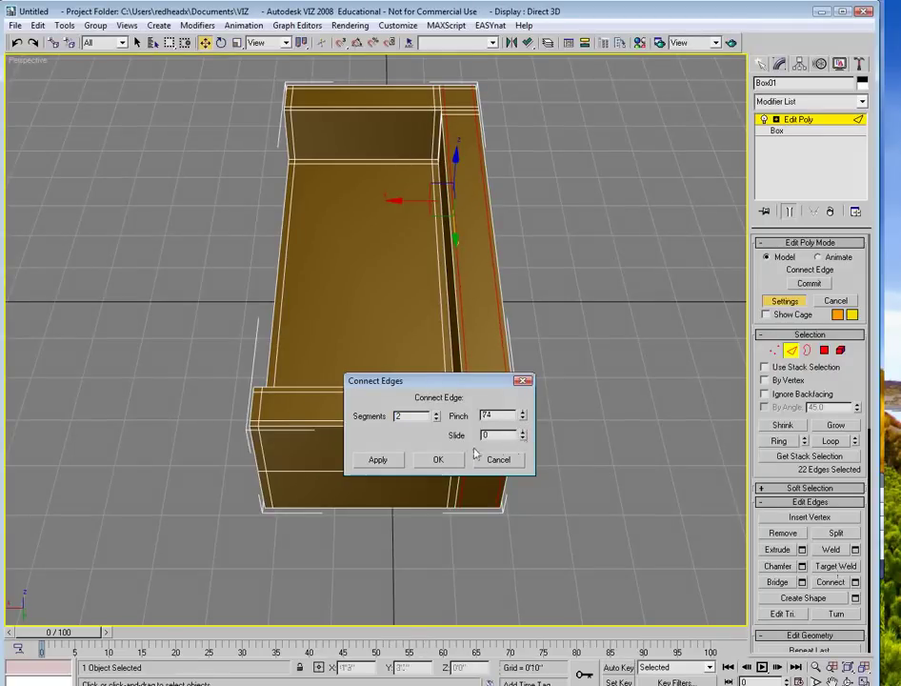
click(444, 463)
Connect the ring of vertical edges around the upper half of the arms and back with 2 segments and a pinch of 83
alt+middle_drag(384, 450, 553, 372)
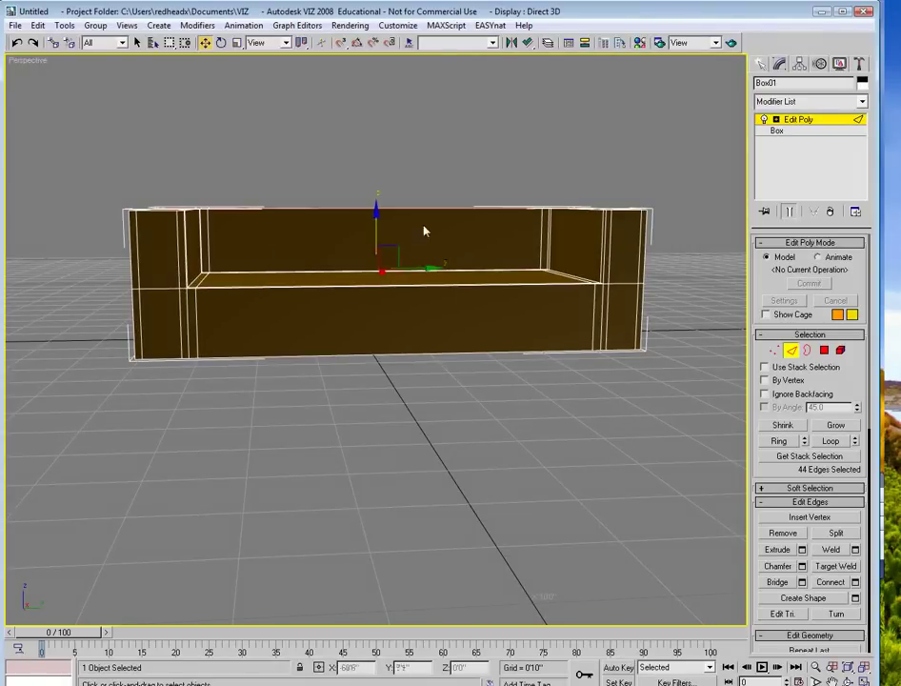
click(601, 244)
click(779, 440)
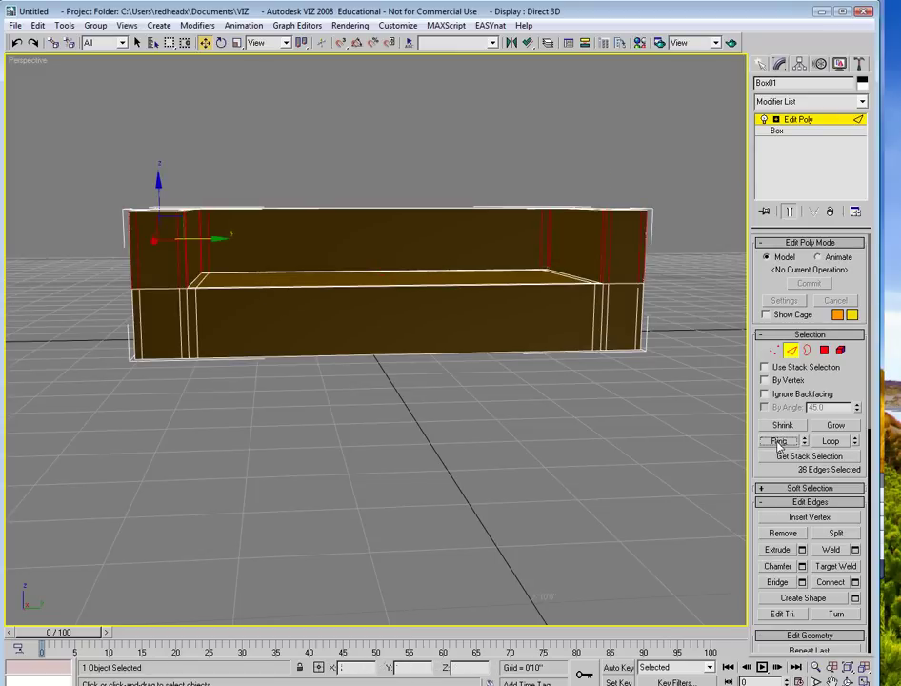
click(855, 582)
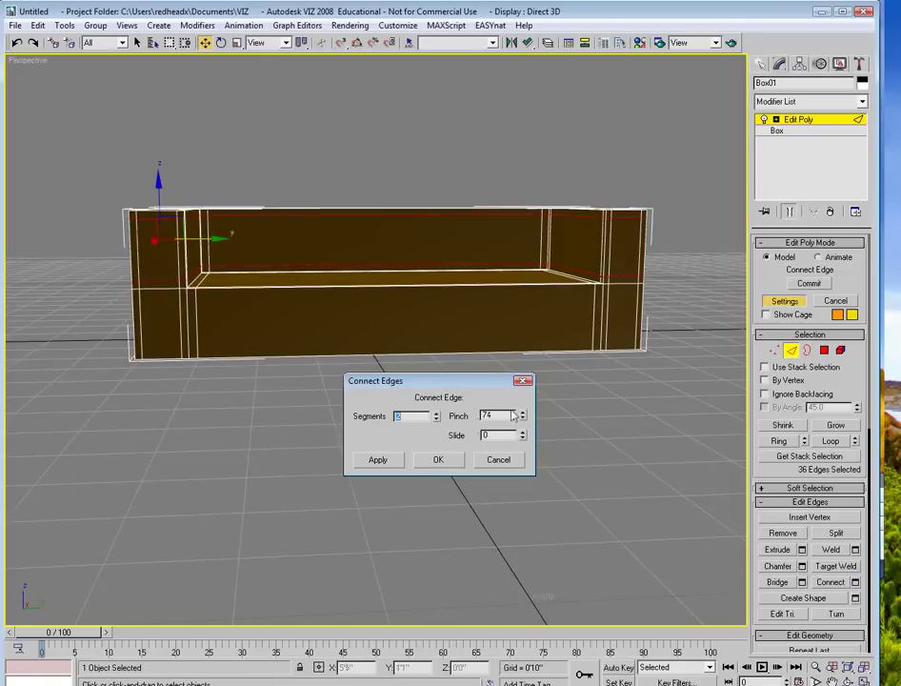
drag(522, 418, 528, 407)
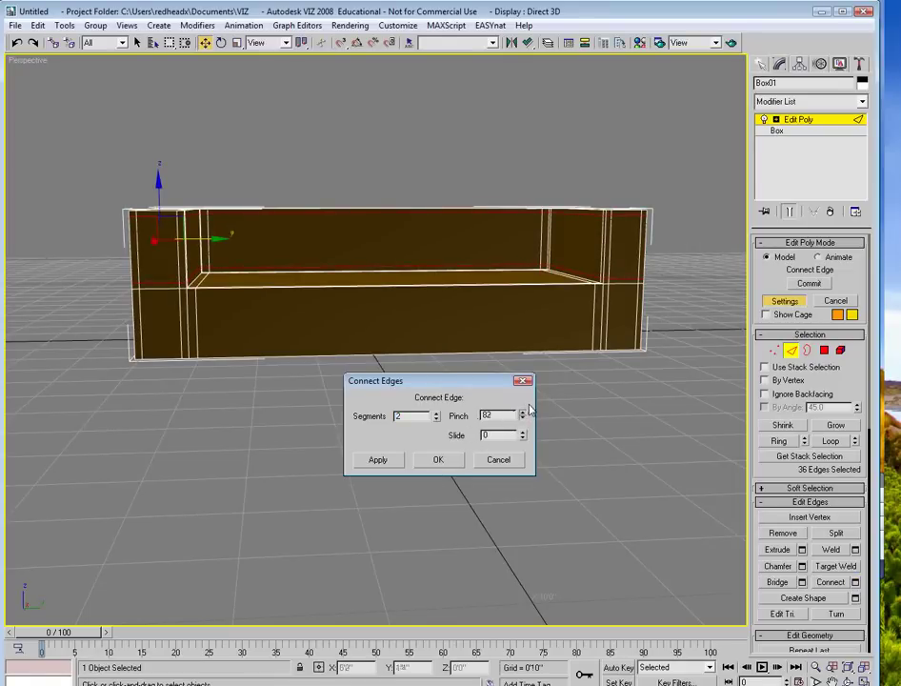
click(435, 461)
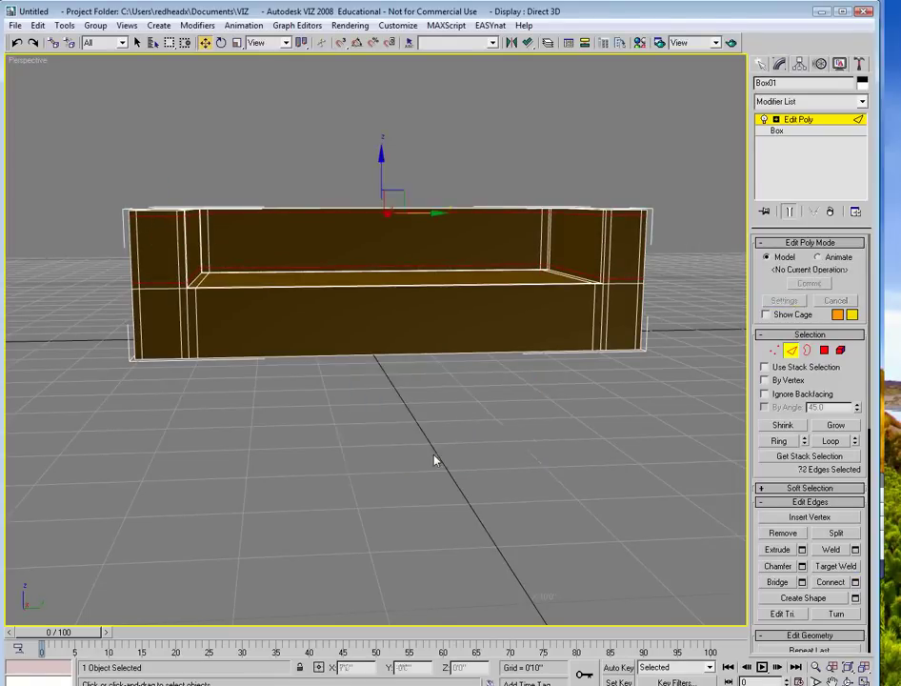
Connect the ring of vertical edges around the sofa's base with 2 segments, keeping the pinch at 83
click(601, 322)
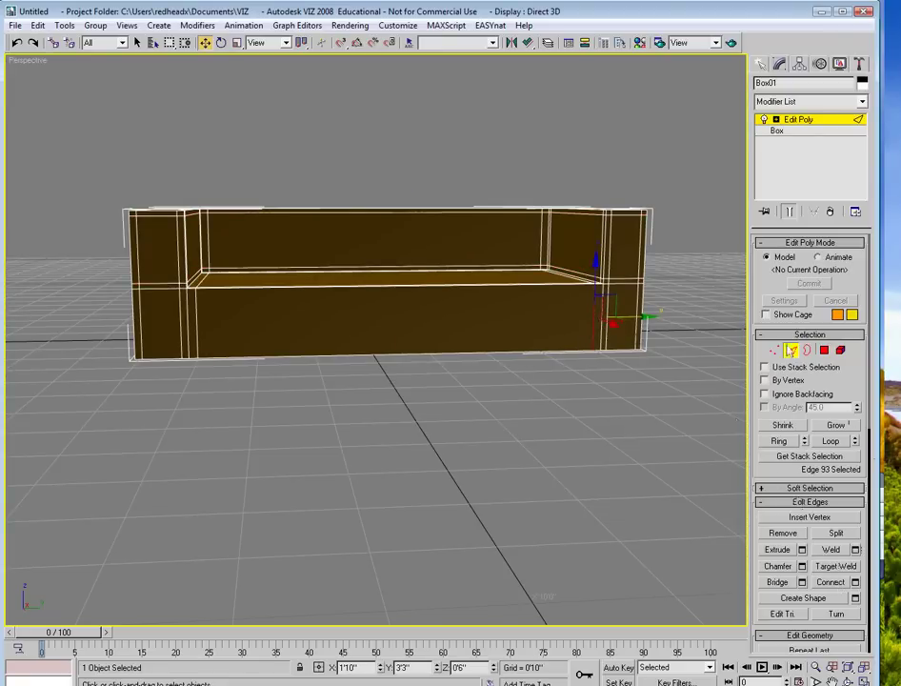
click(779, 441)
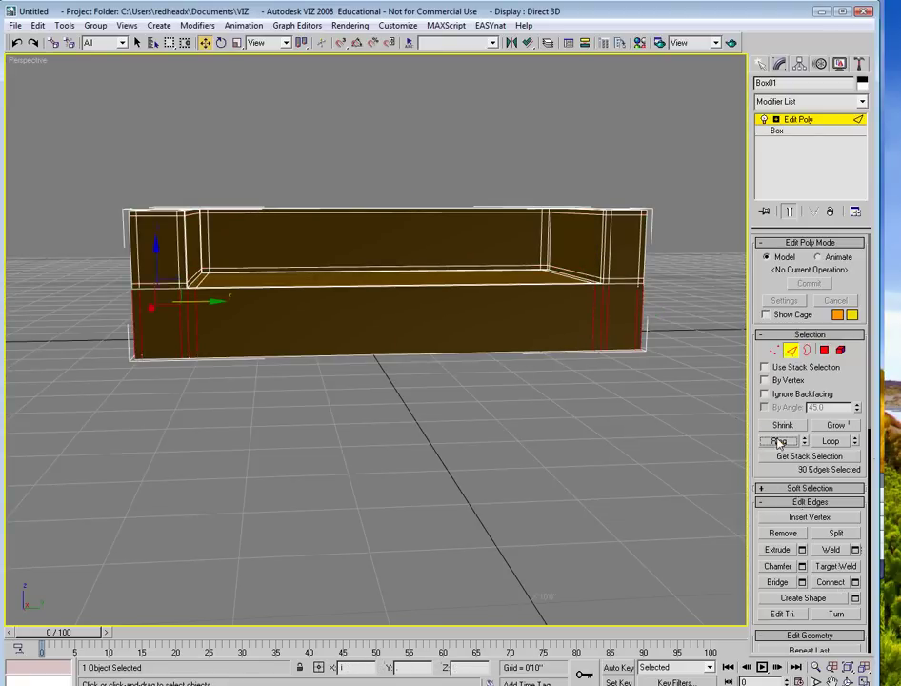
click(855, 582)
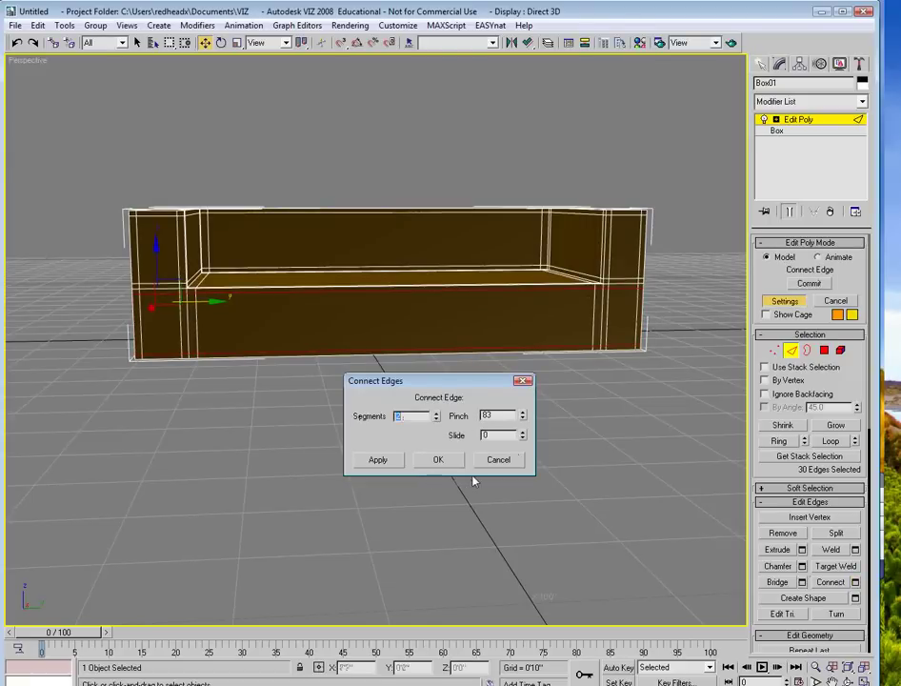
click(436, 460)
Leave edge editing and apply a MeshSmooth modifier to the whole sofa
alt+middle_drag(470, 456, 572, 303)
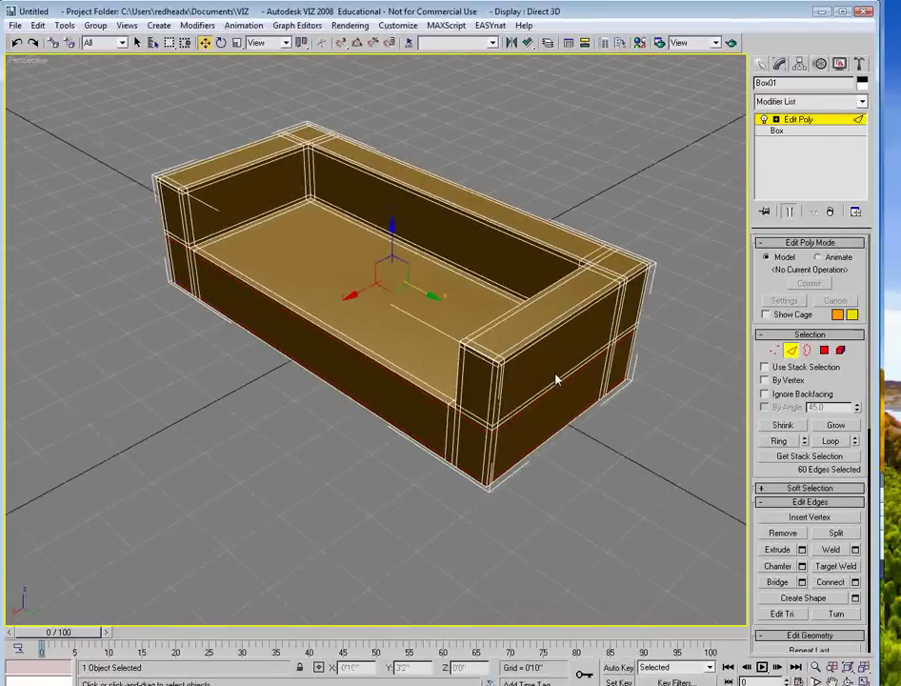
alt+middle_drag(549, 342, 324, 211)
click(790, 351)
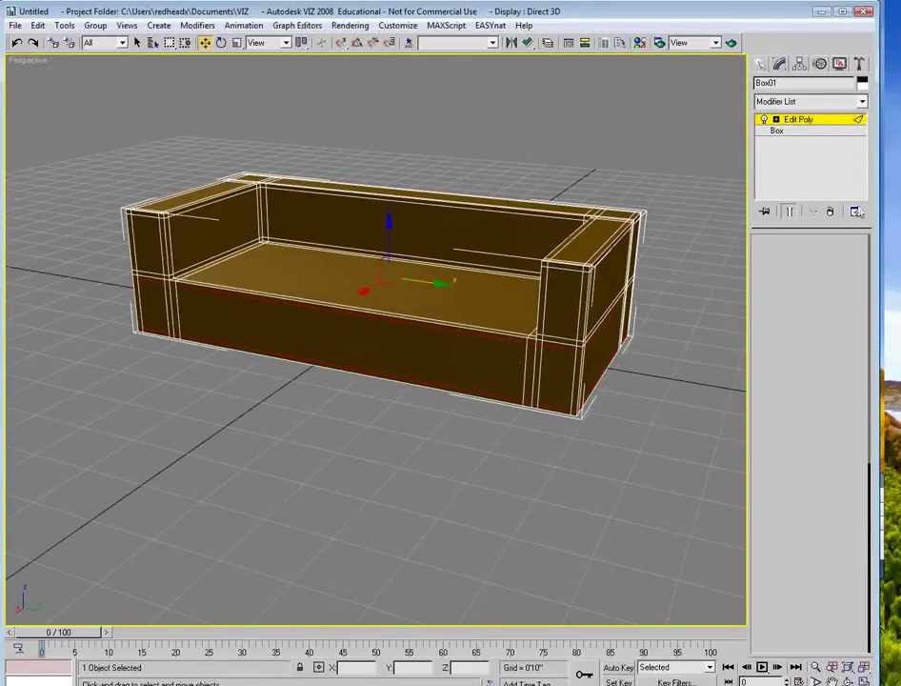
click(810, 101)
scroll(868, 177, down, 6)
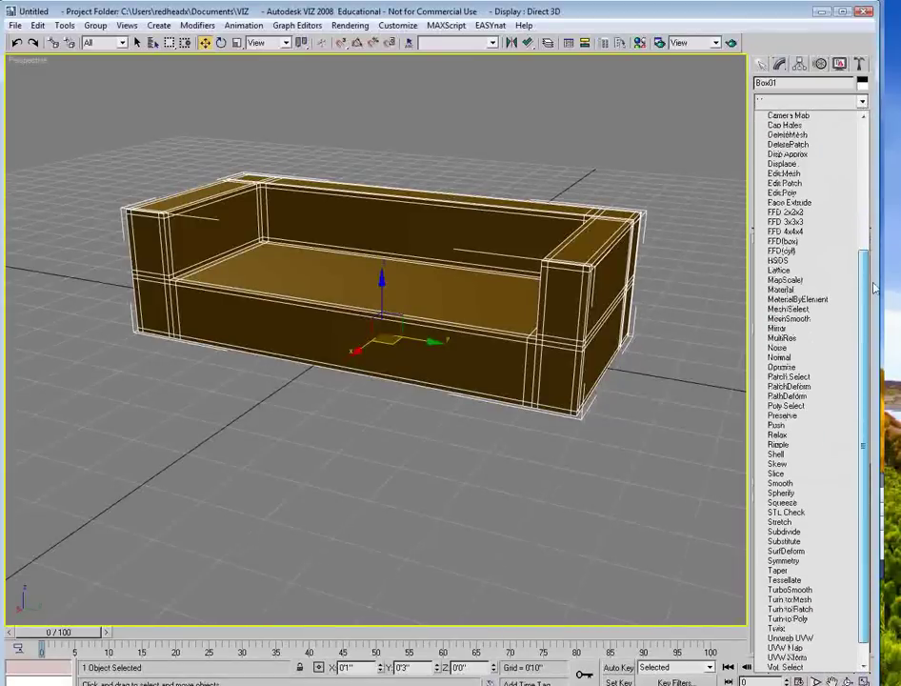
click(823, 319)
Examine the sofa's rounded corners from several sides, comparing the unsmoothed Edit Poly mesh with the MeshSmooth result
alt+middle_drag(637, 306, 354, 257)
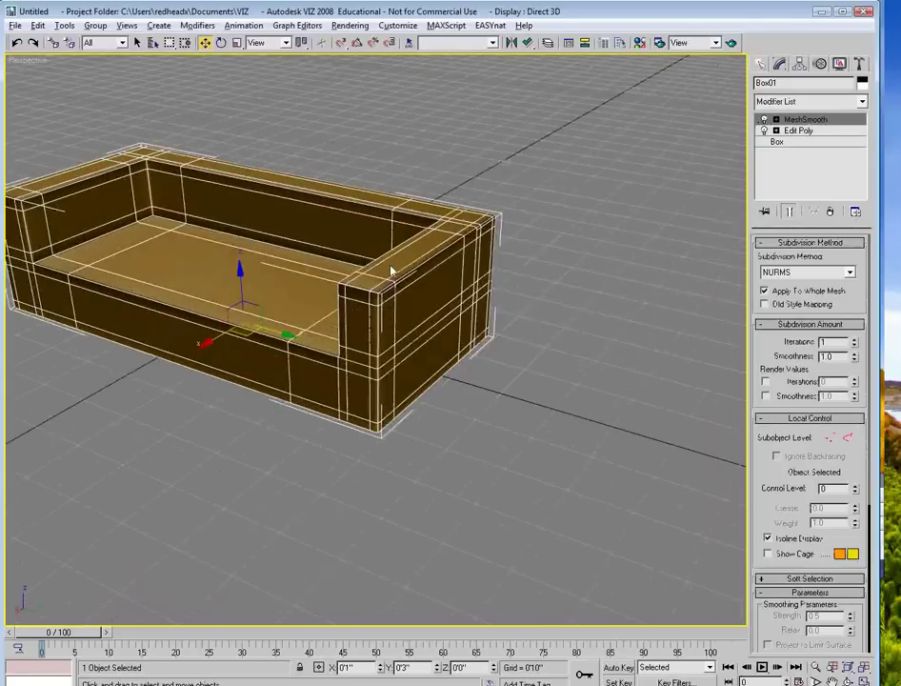
scroll(395, 217, up, 3)
scroll(395, 238, down, 1)
alt+middle_drag(405, 204, 448, 249)
click(800, 130)
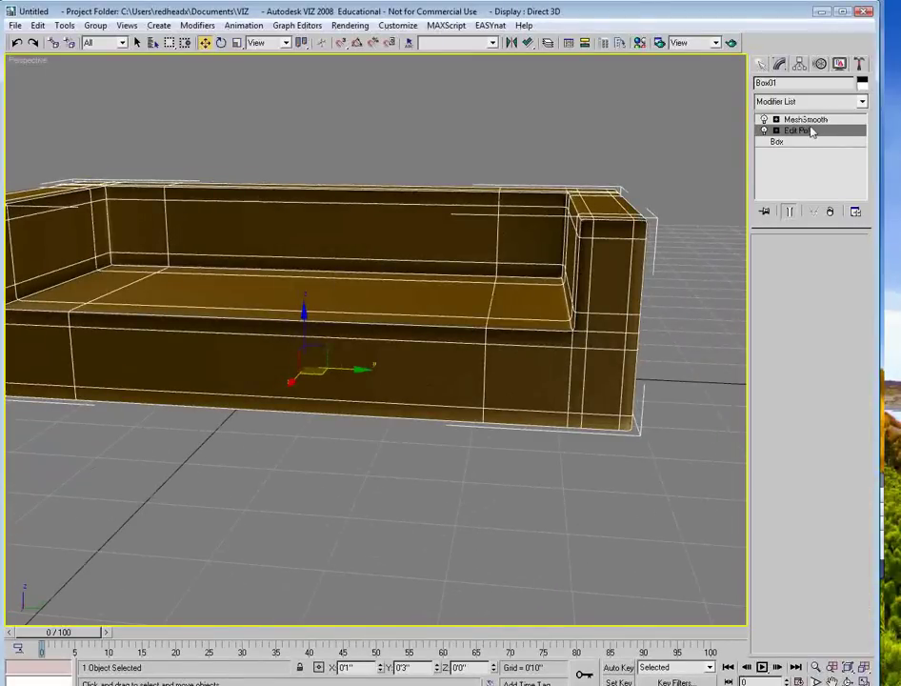
alt+middle_drag(688, 201, 787, 113)
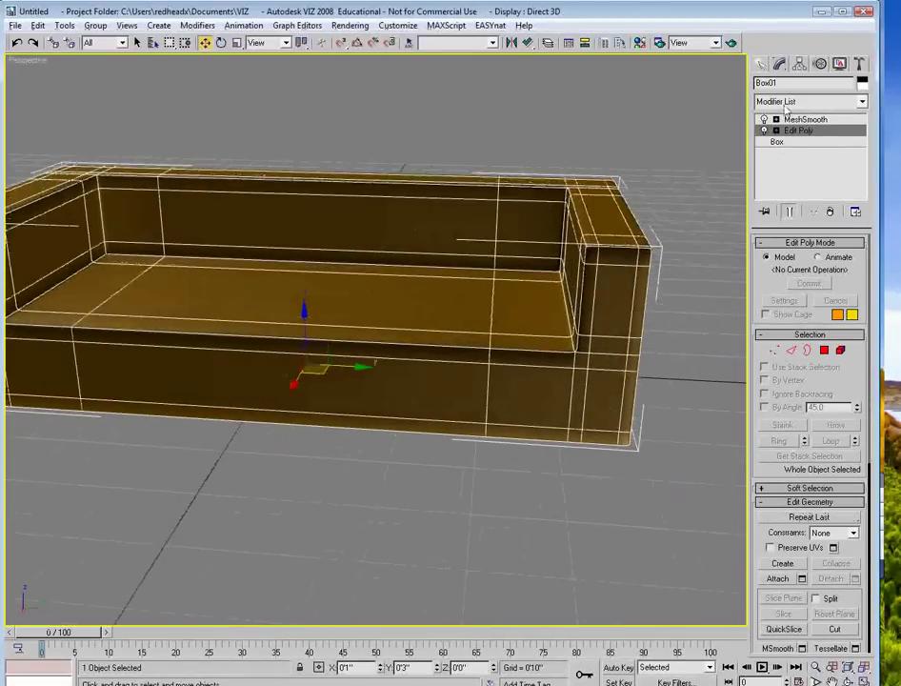
click(764, 120)
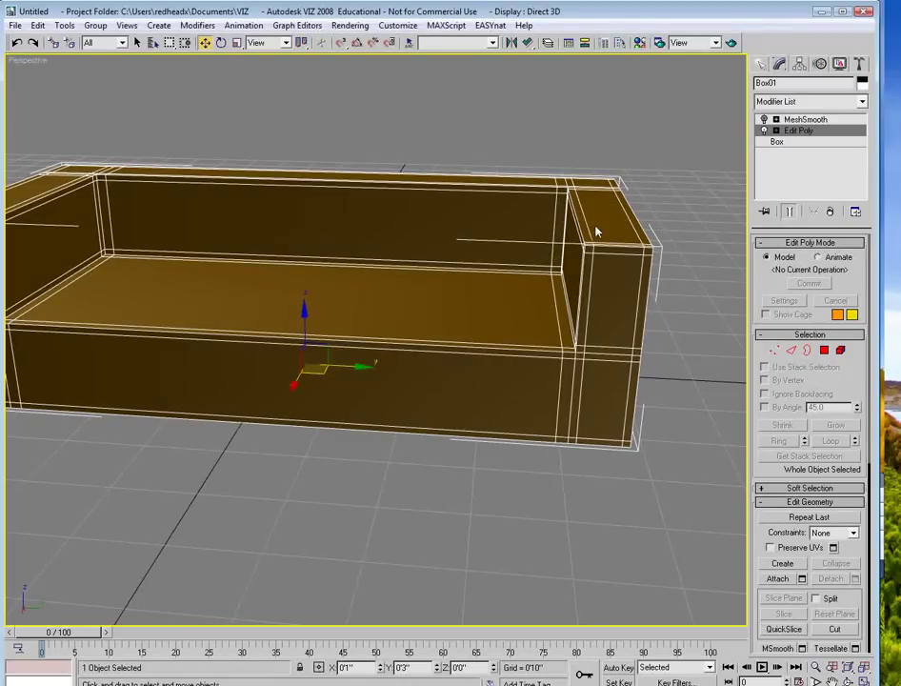
alt+middle_drag(581, 233, 592, 223)
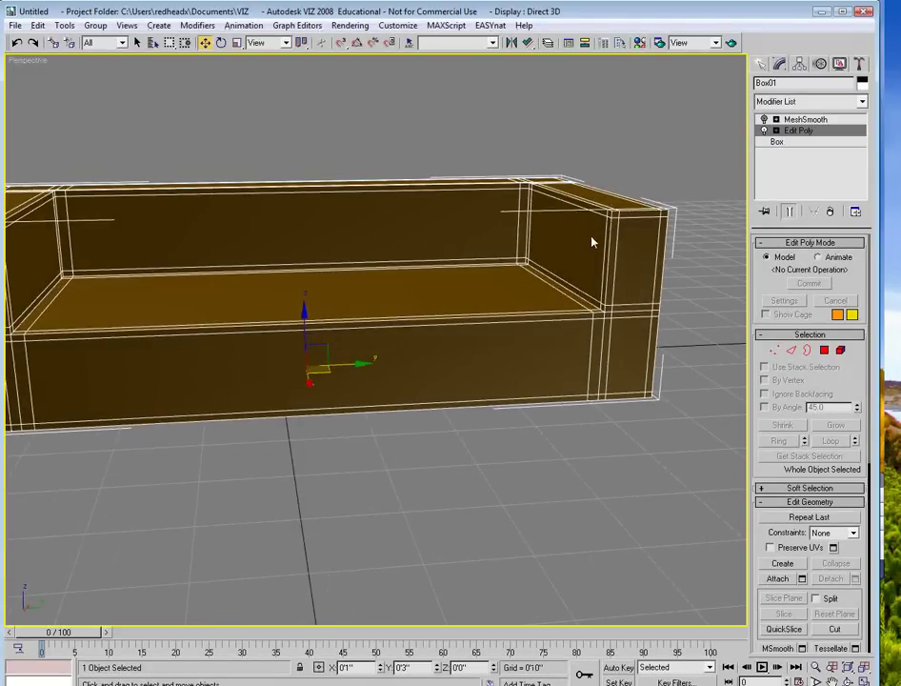
alt+middle_drag(502, 311, 409, 191)
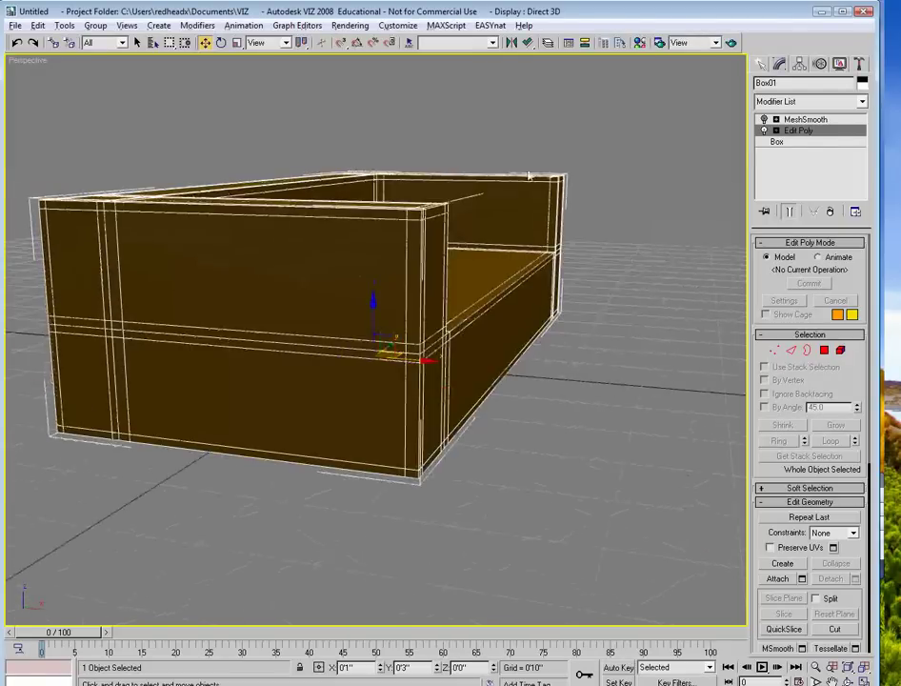
click(798, 119)
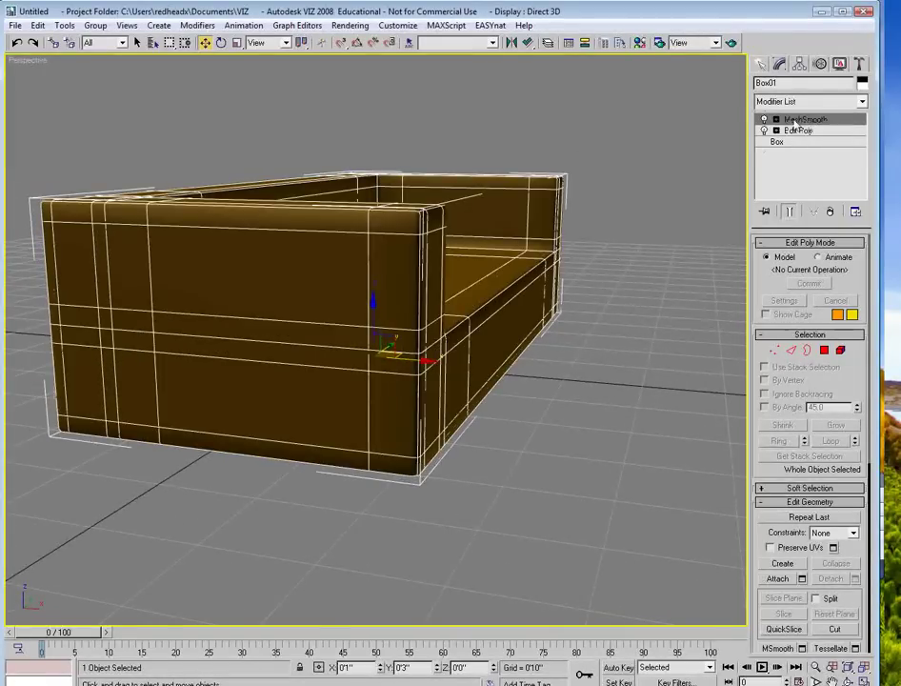
alt+middle_drag(615, 145, 667, 88)
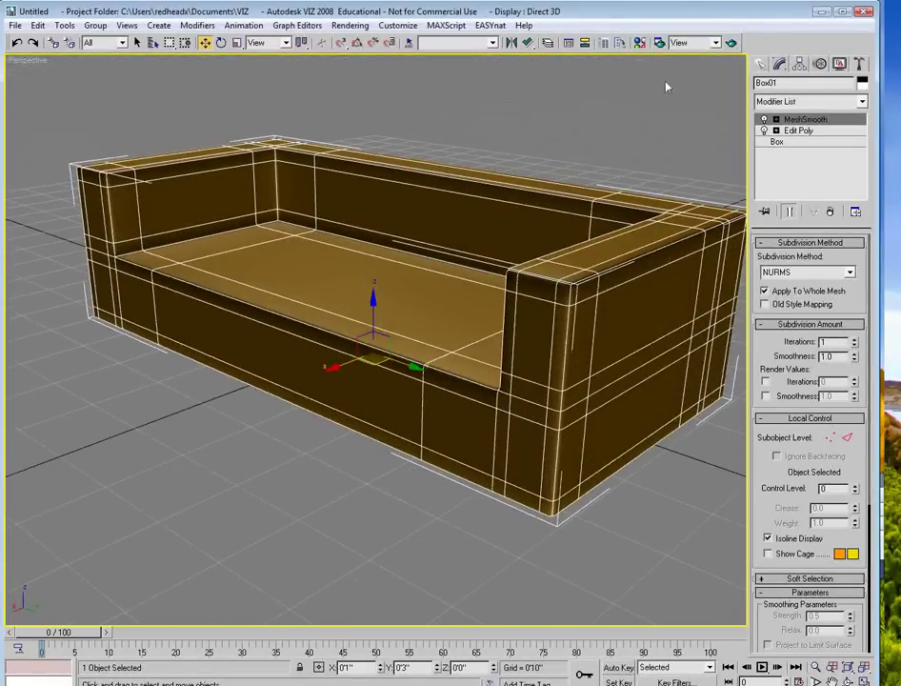
Switch the perspective viewport to the top view and frame the sofa
click(762, 64)
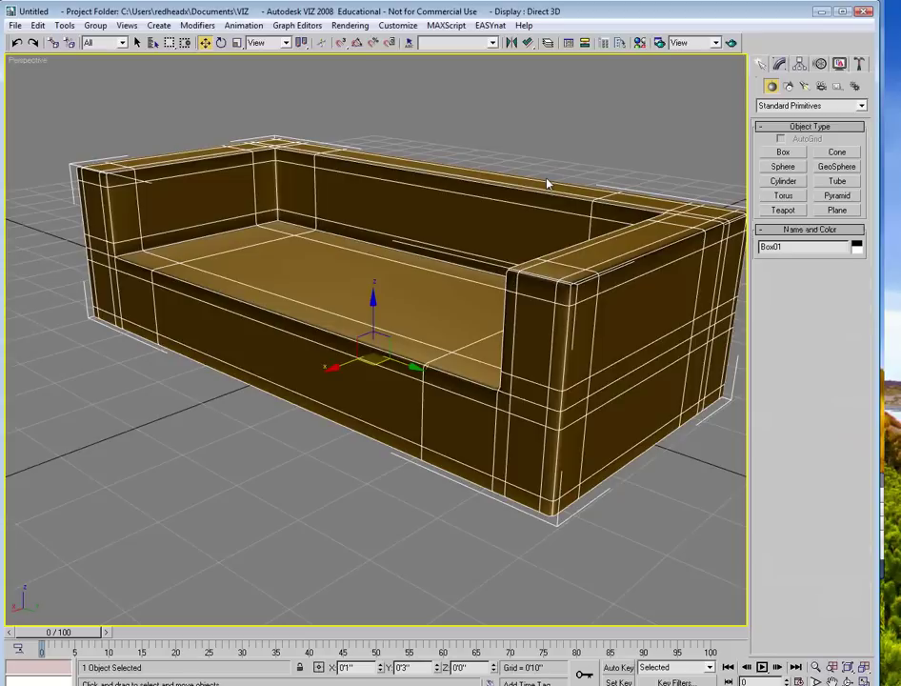
right_click(13, 59)
mouse_move(63, 66)
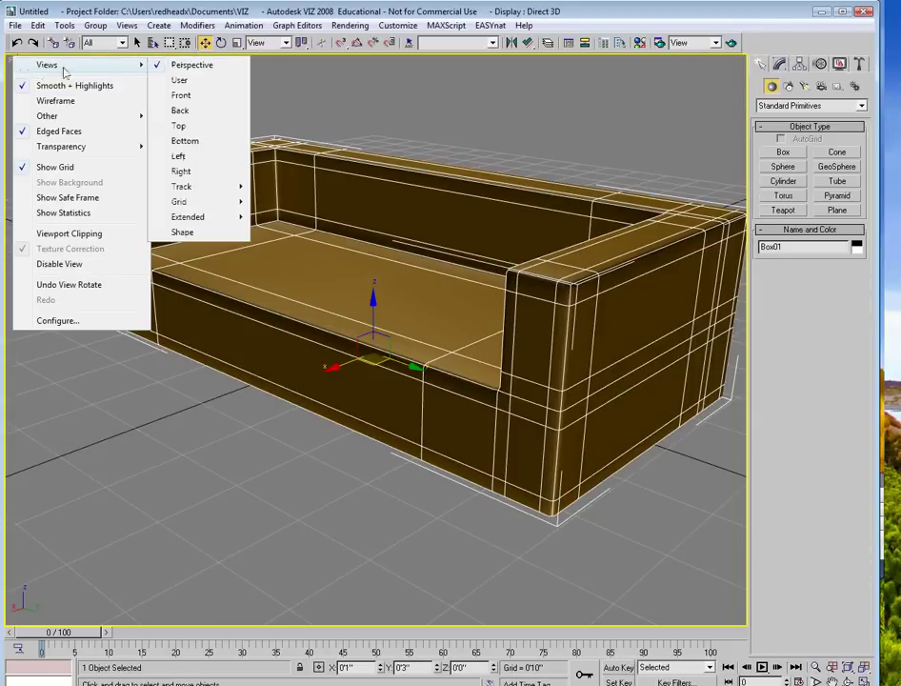
click(200, 127)
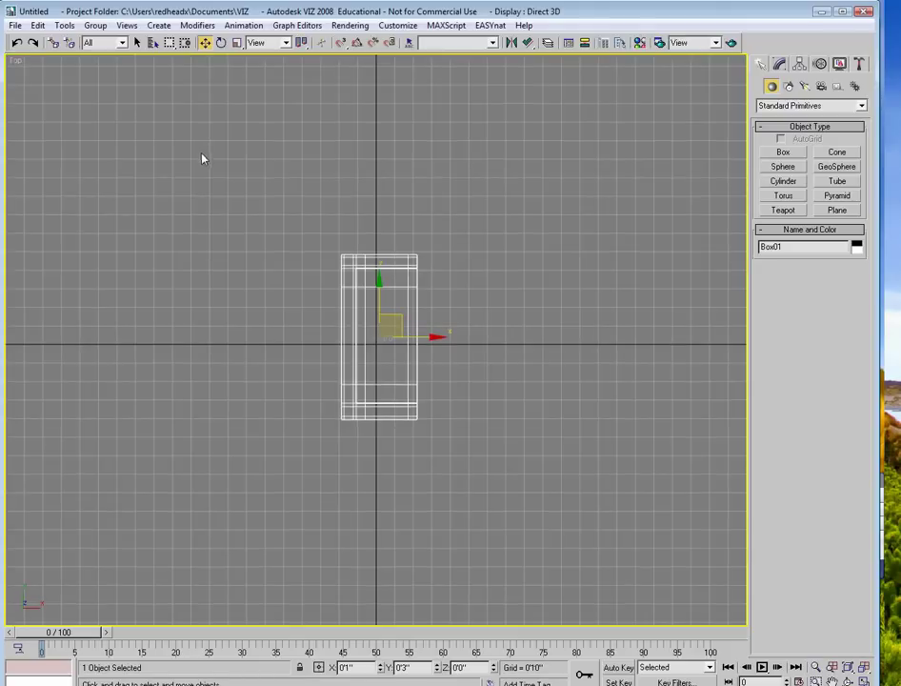
scroll(380, 305, up, 5)
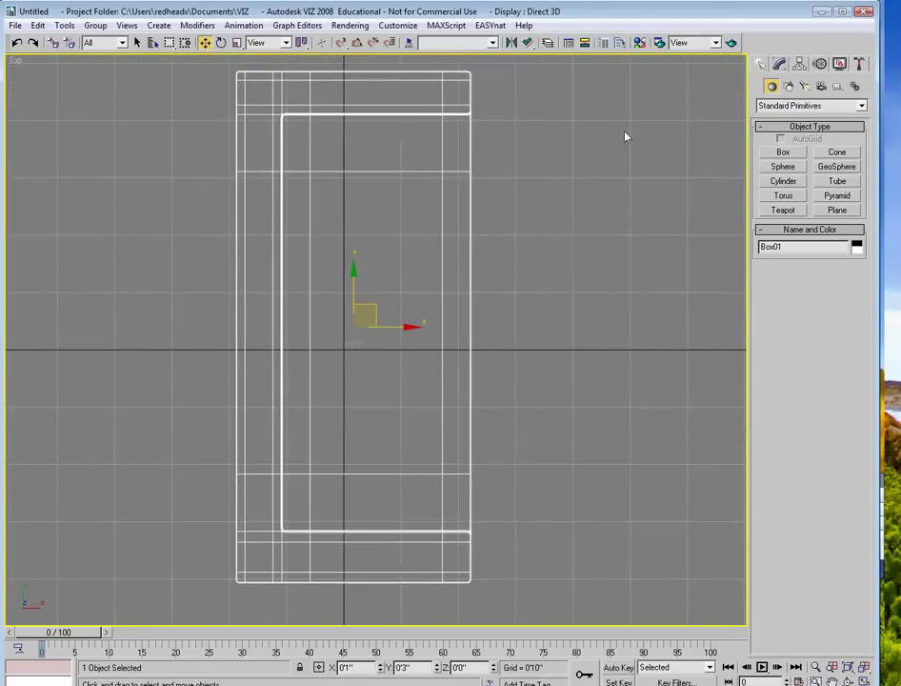
Connect the sofa's lengthwise Edit Poly edges between the arms with 1 segment and a pinch of 0
click(483, 261)
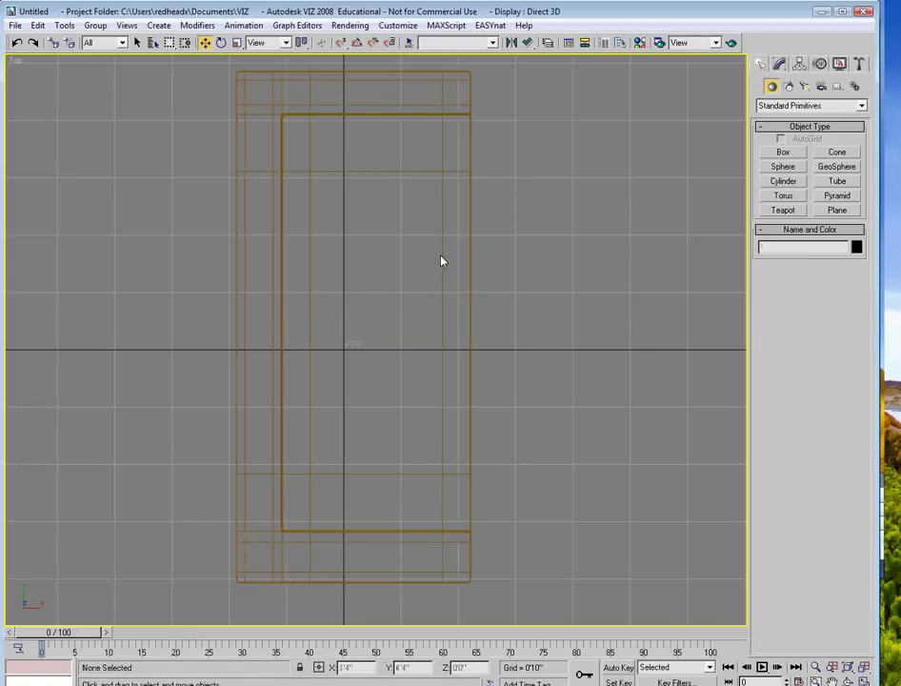
click(440, 259)
click(780, 65)
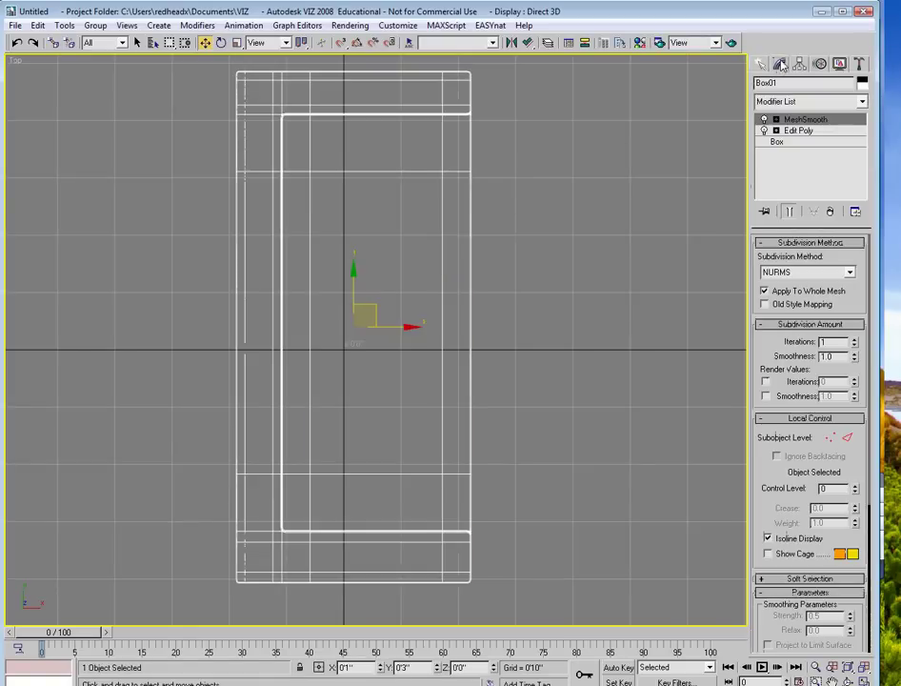
click(799, 132)
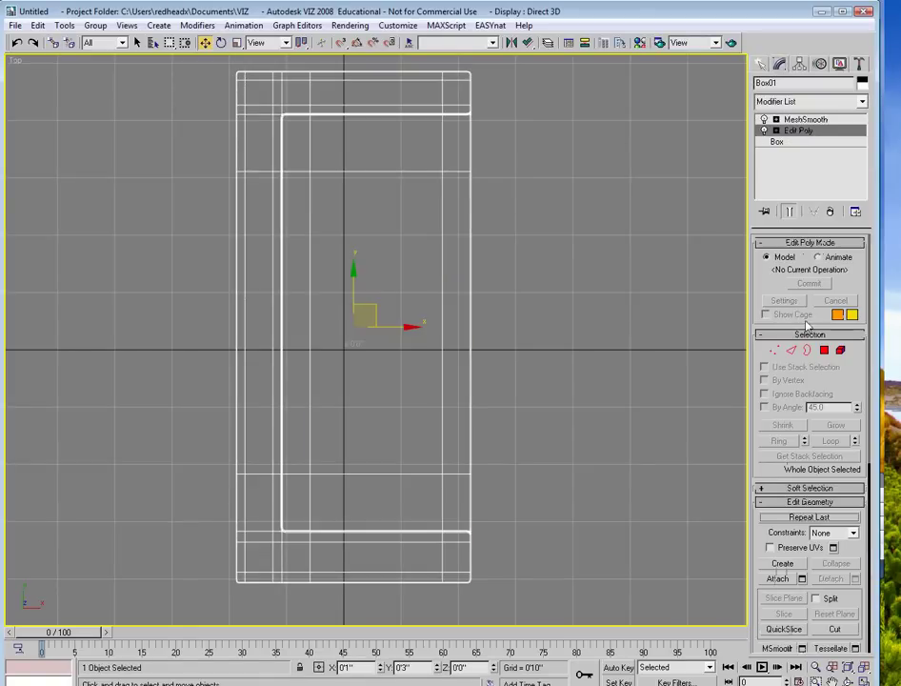
scroll(797, 354, down, 5)
key(2)
drag(590, 286, 143, 316)
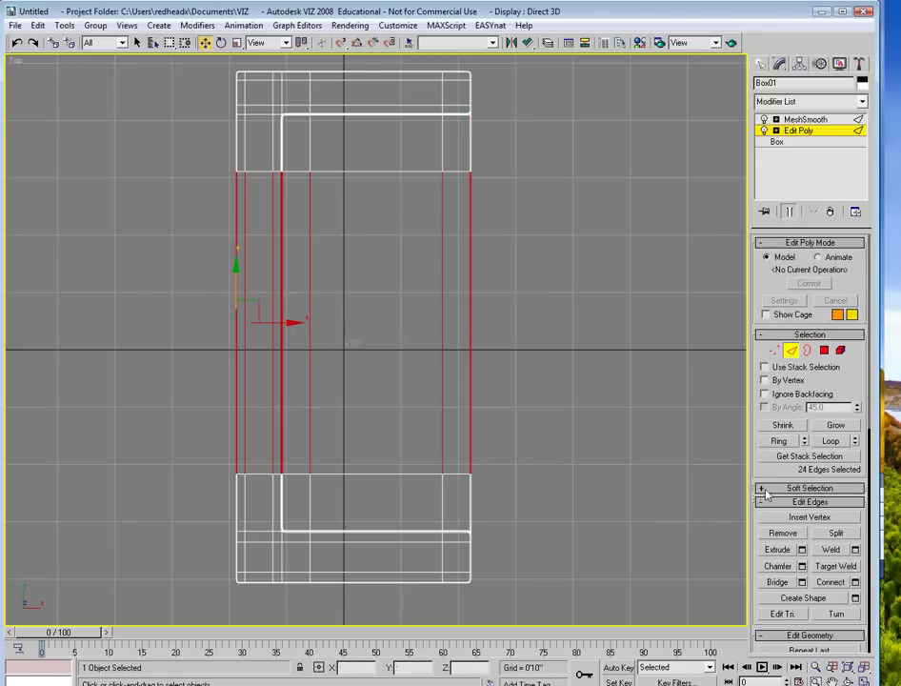
alt+middle_drag(550, 453, 416, 359)
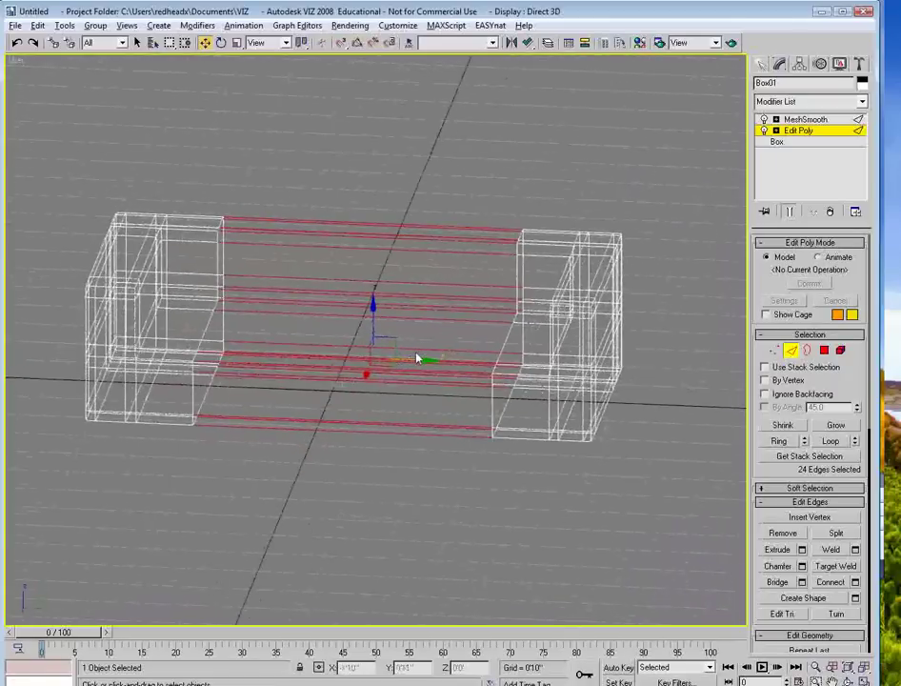
click(855, 582)
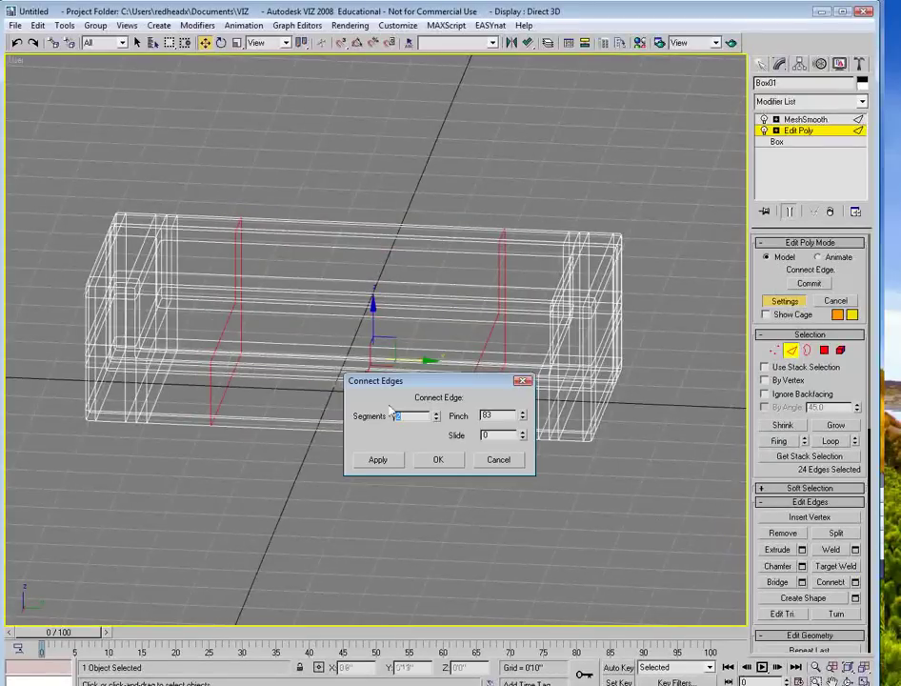
click(435, 420)
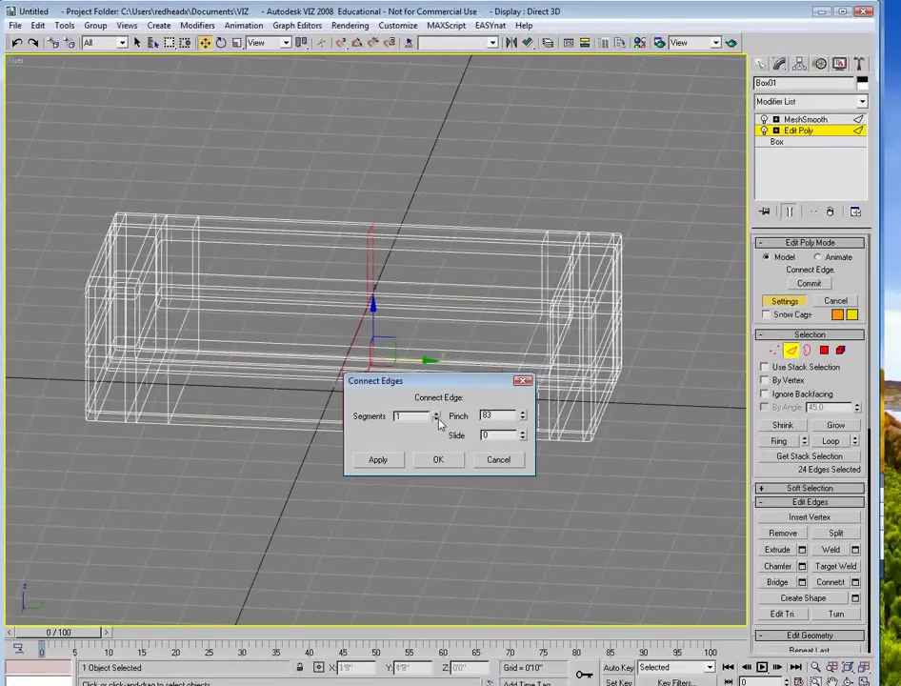
right_click(522, 419)
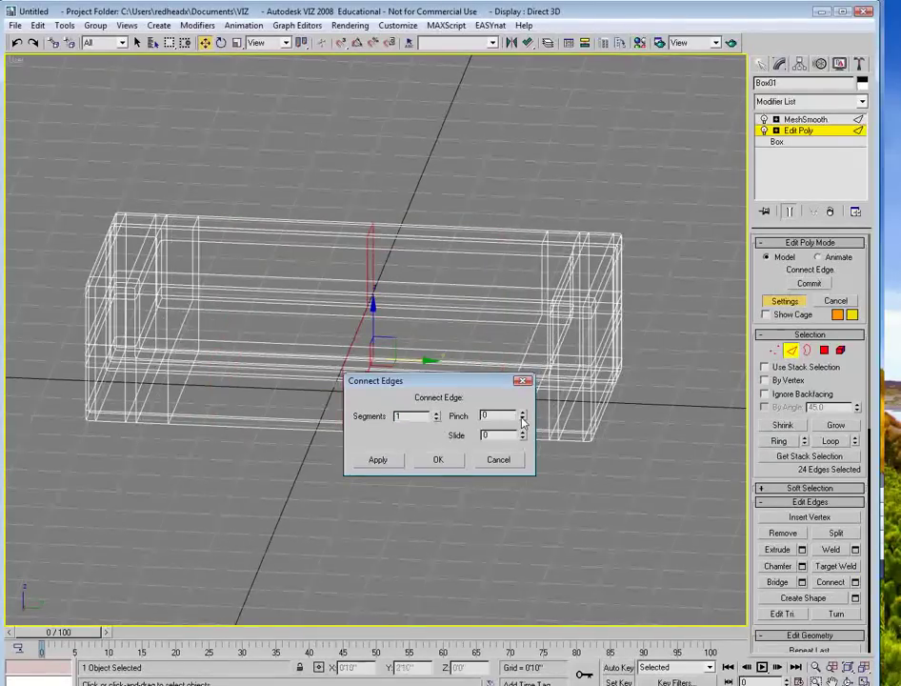
click(437, 460)
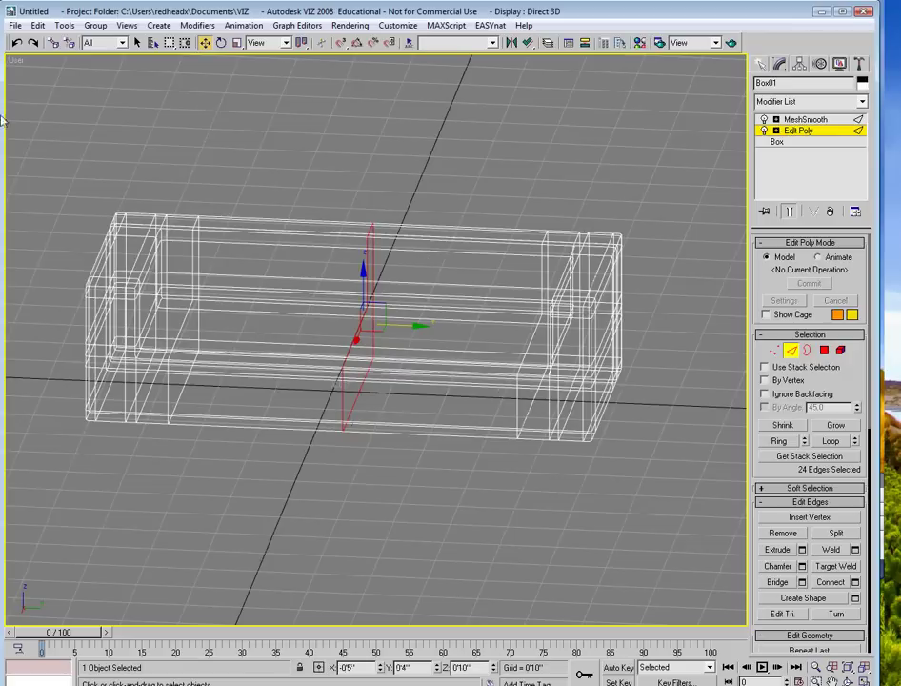
Return to the top view, leave edge editing for the MeshSmooth level and deselect the sofa
right_click(16, 63)
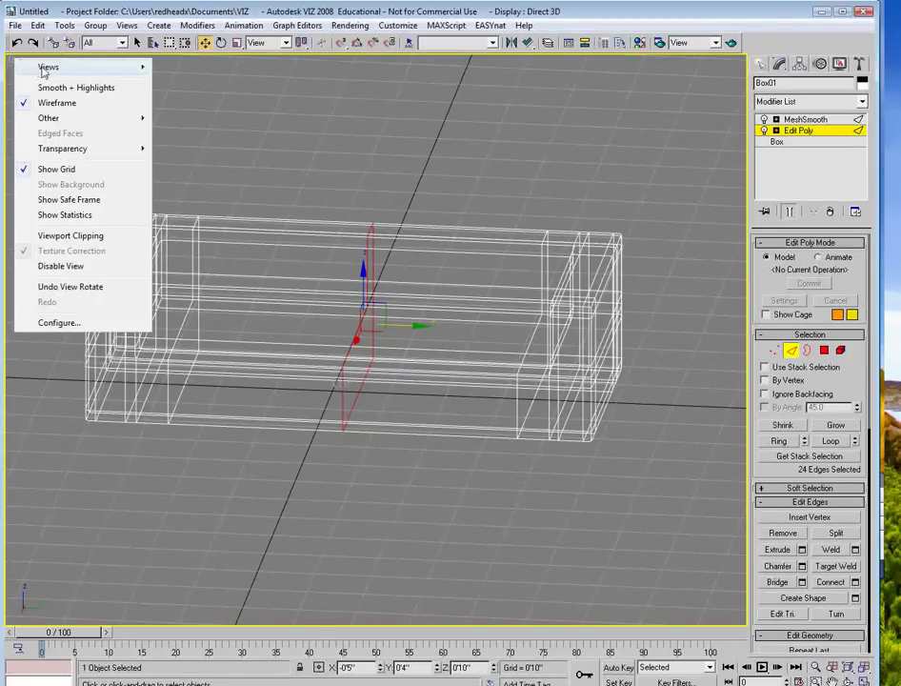
mouse_move(43, 69)
click(231, 143)
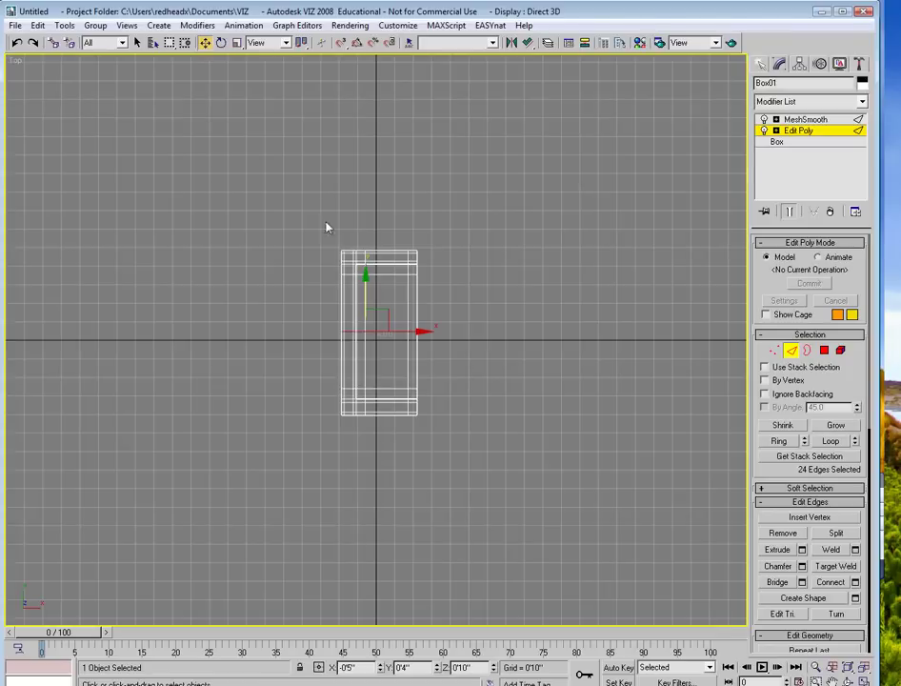
scroll(398, 282, up, 5)
scroll(404, 190, down, 3)
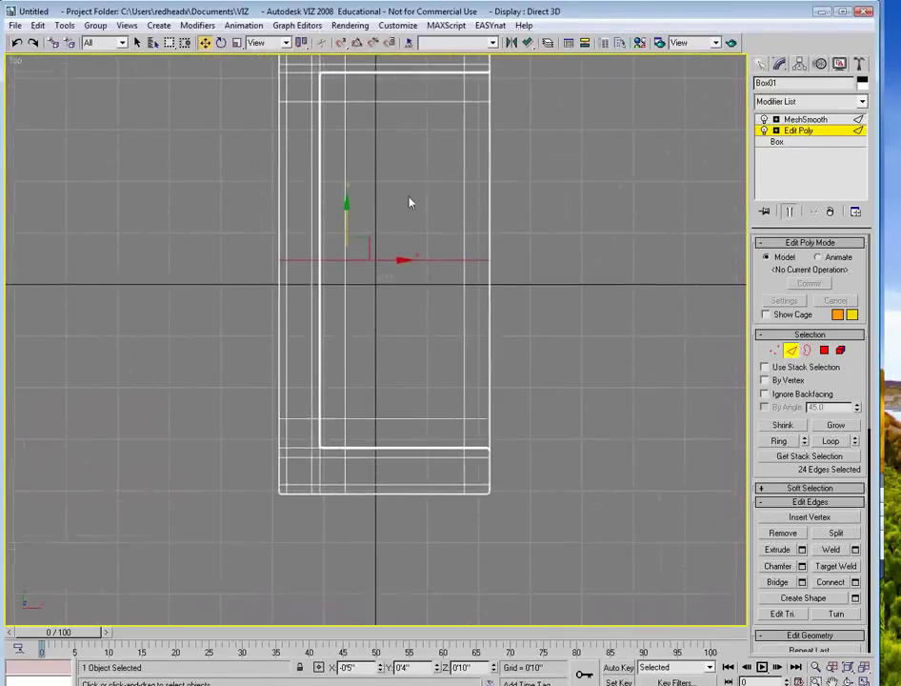
click(806, 119)
click(703, 128)
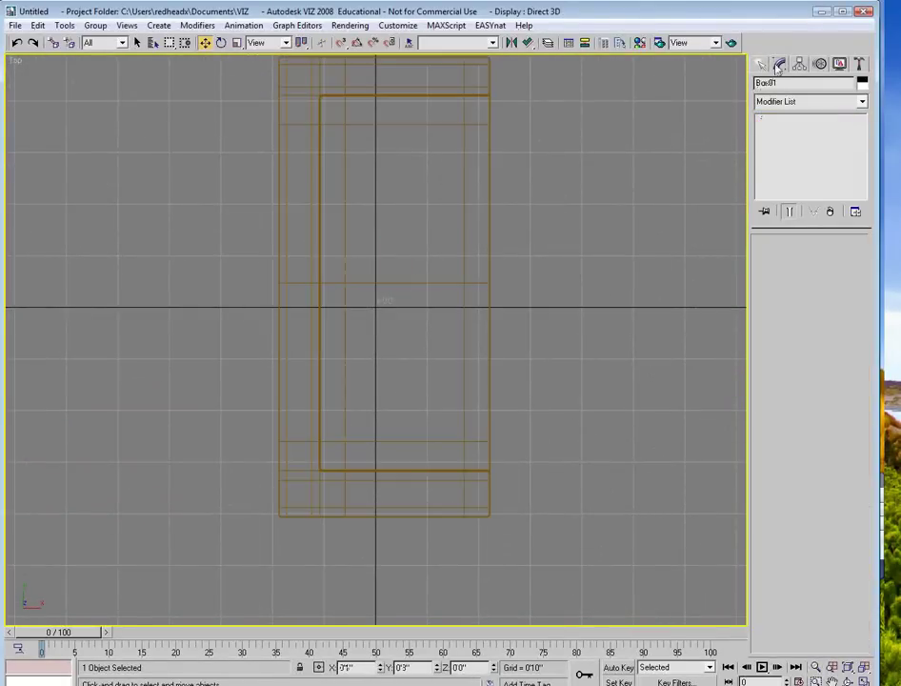
Draw a ChamferBox cushion over half of the seat, about 3'0" long, 2'8" wide and 0'6" high with a 0'1" fillet
click(759, 63)
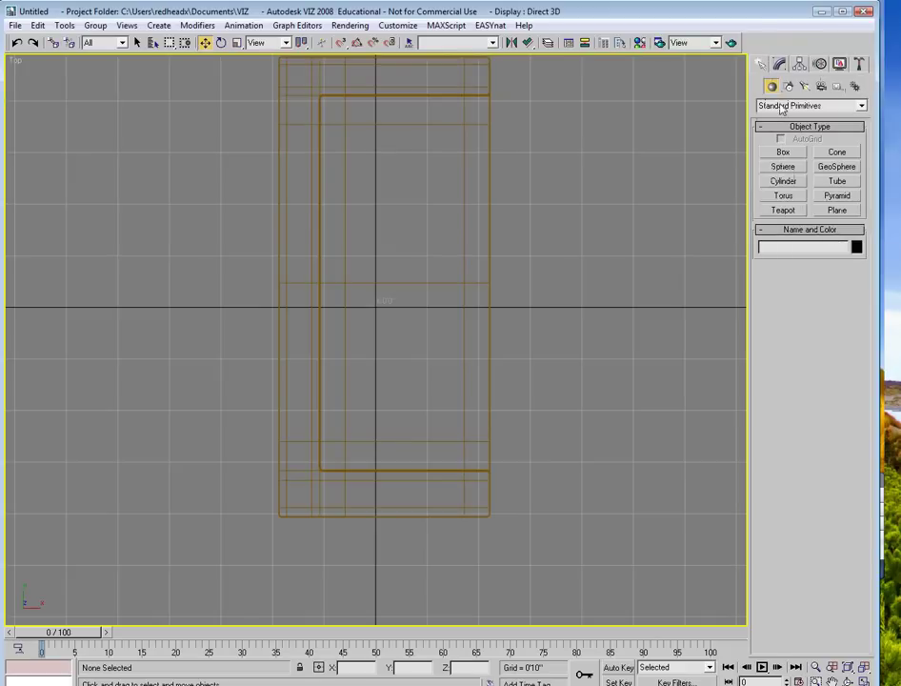
click(781, 106)
click(784, 127)
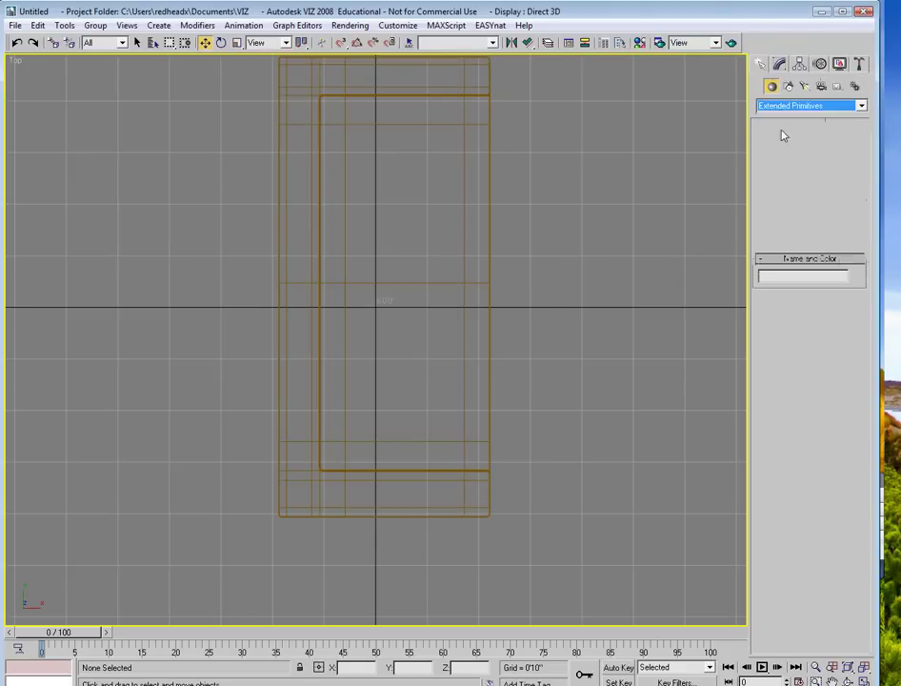
click(782, 167)
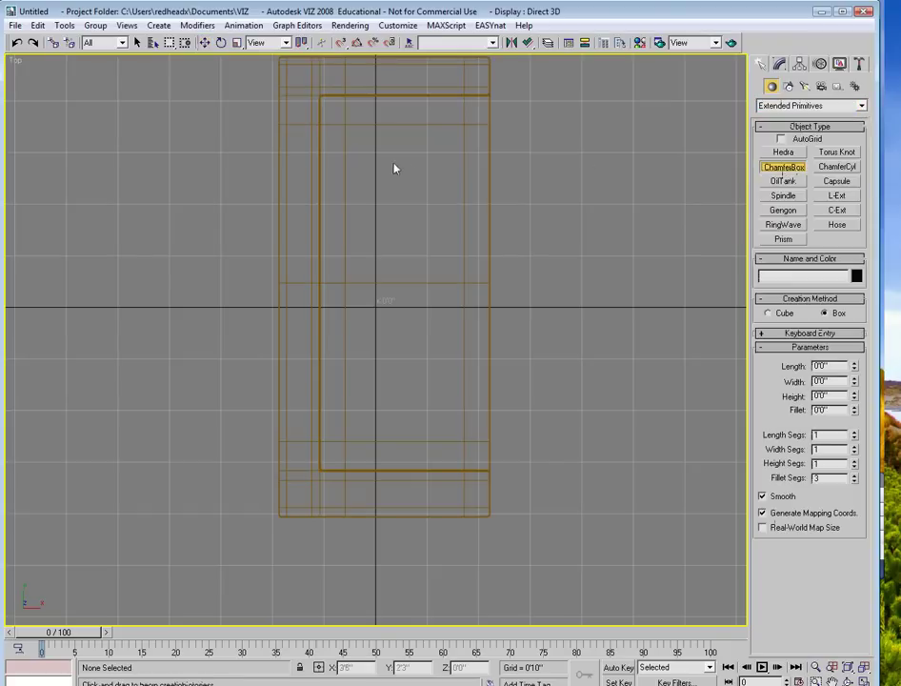
middle_drag(396, 167, 436, 221)
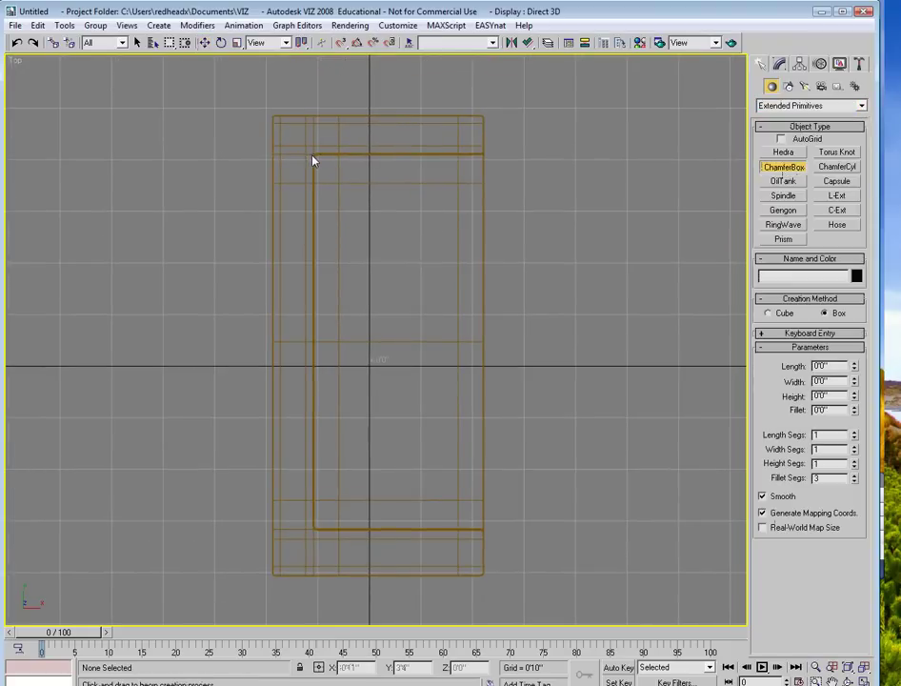
drag(315, 157, 483, 348)
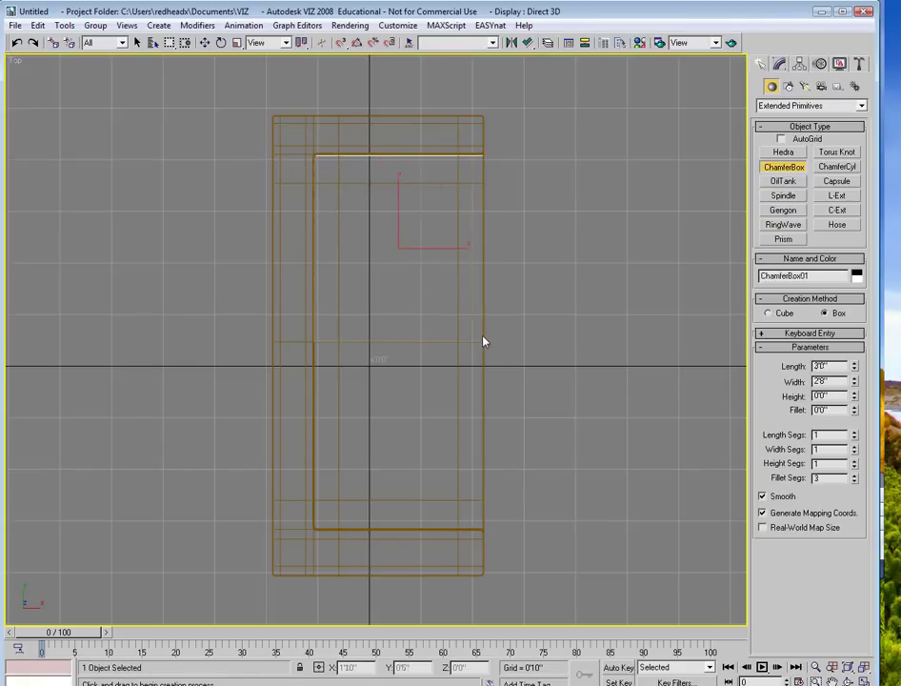
click(483, 313)
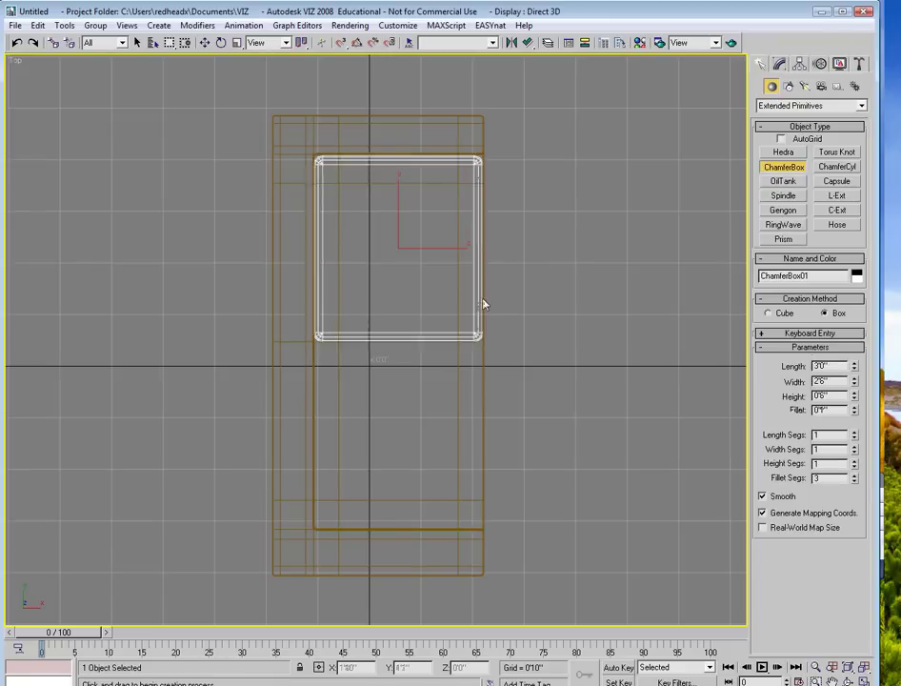
Raise the cushion about 0'11" onto the seat in shaded display and shift it slightly along Y towards the nearby arm
alt+middle_drag(389, 274, 402, 212)
click(204, 43)
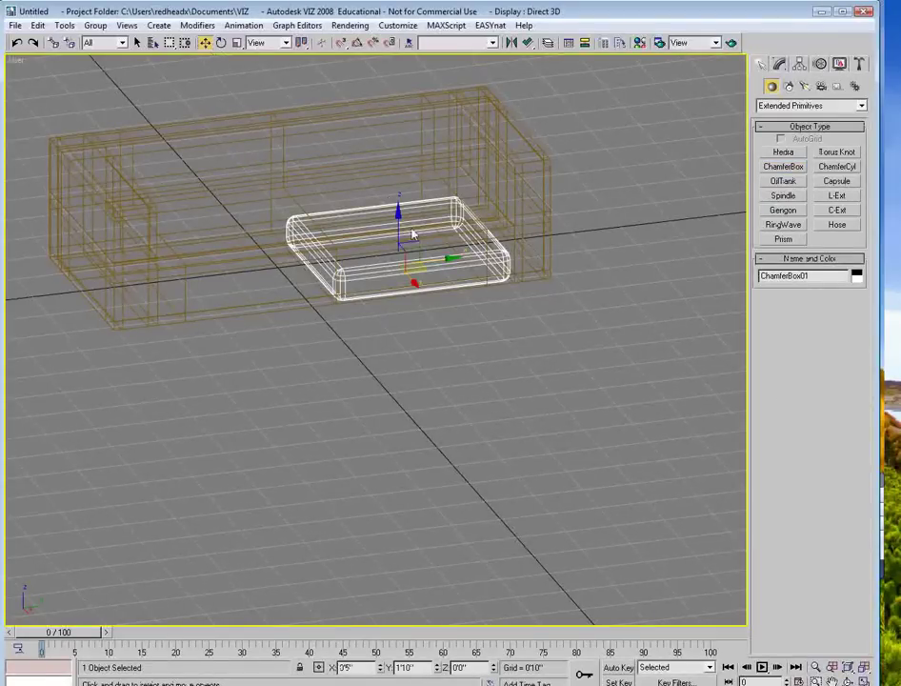
key(F3)
mouse_move(398, 236)
mouse_down()
mouse_move(398, 161)
mouse_move(402, 178)
mouse_up()
scroll(388, 282, up, 6)
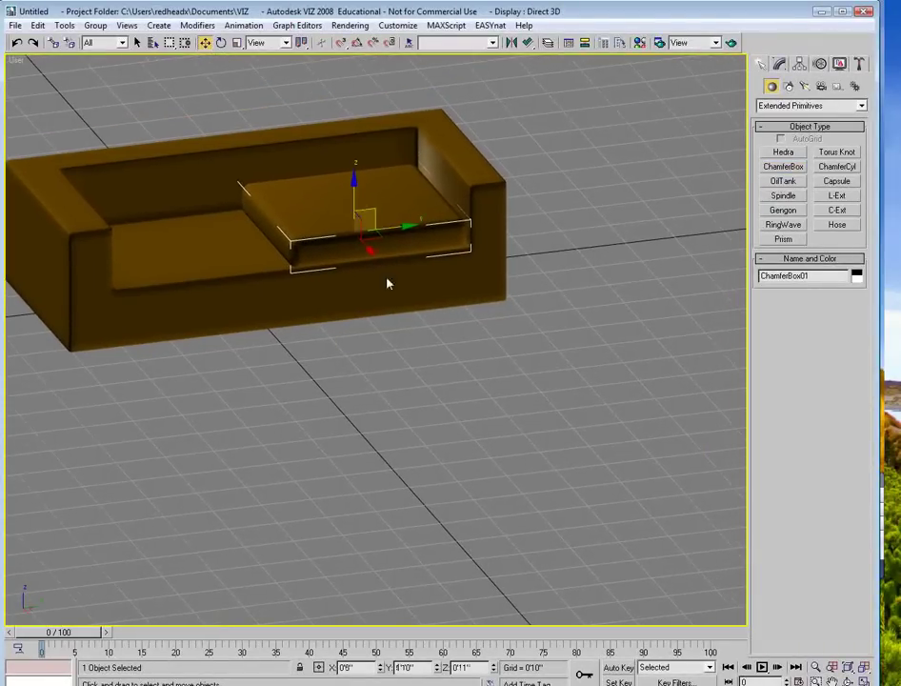
alt+middle_drag(434, 325, 558, 376)
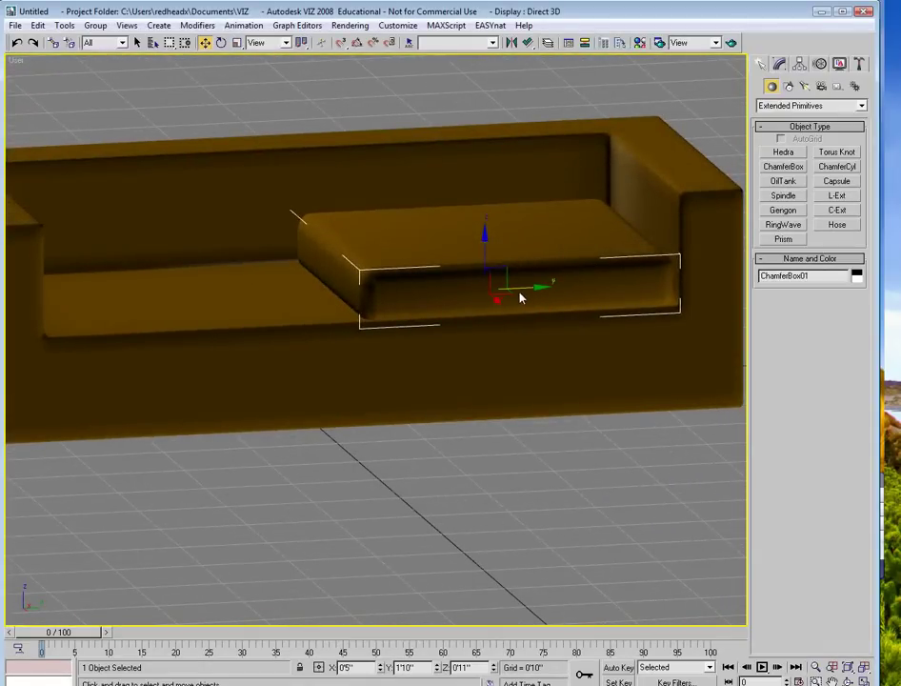
drag(520, 298, 528, 289)
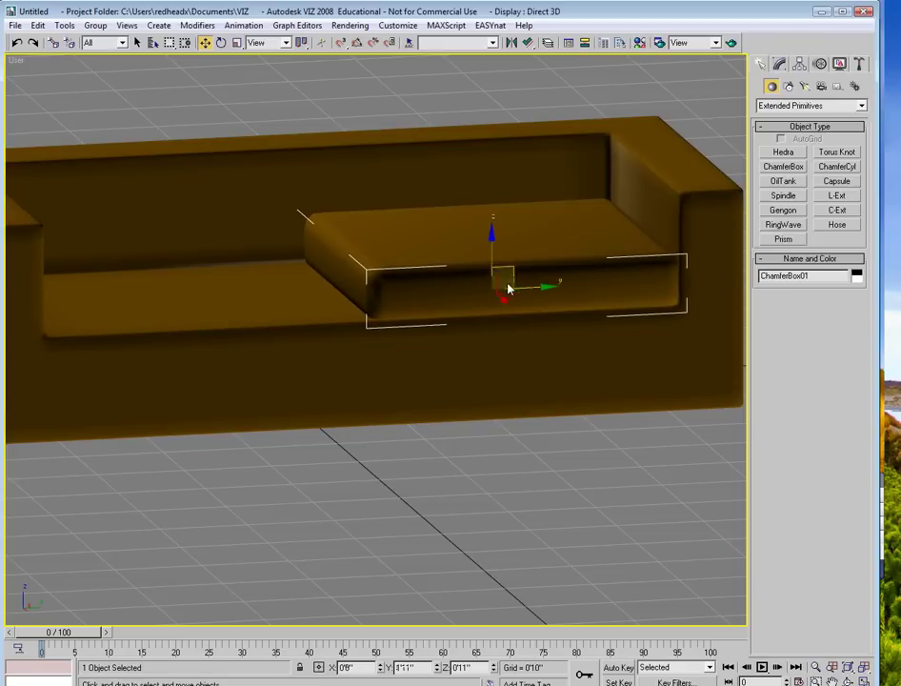
Apply an FFD 4x4x4 modifier to the seat cushion
click(780, 64)
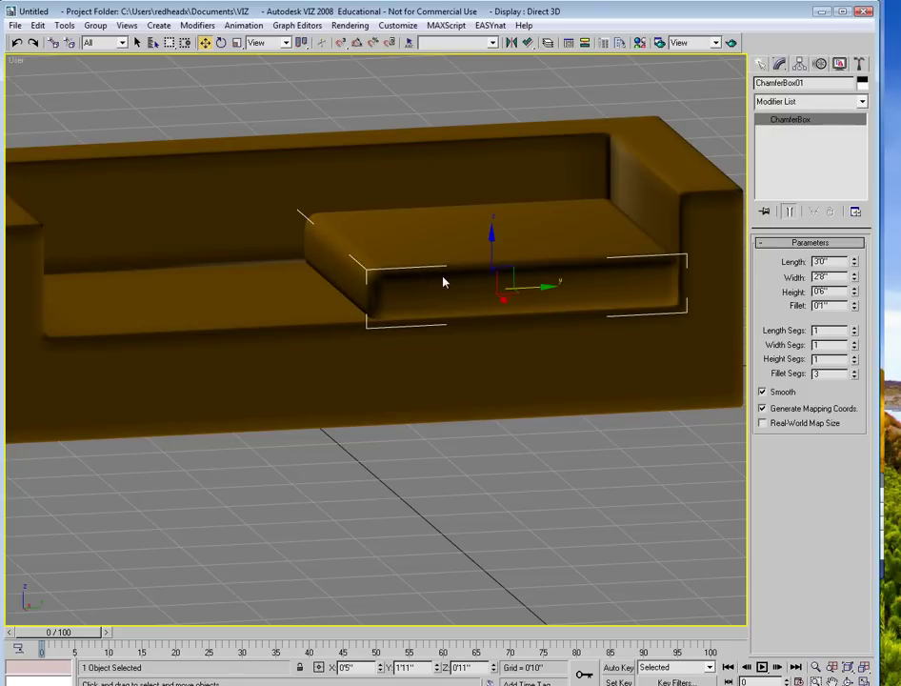
click(863, 103)
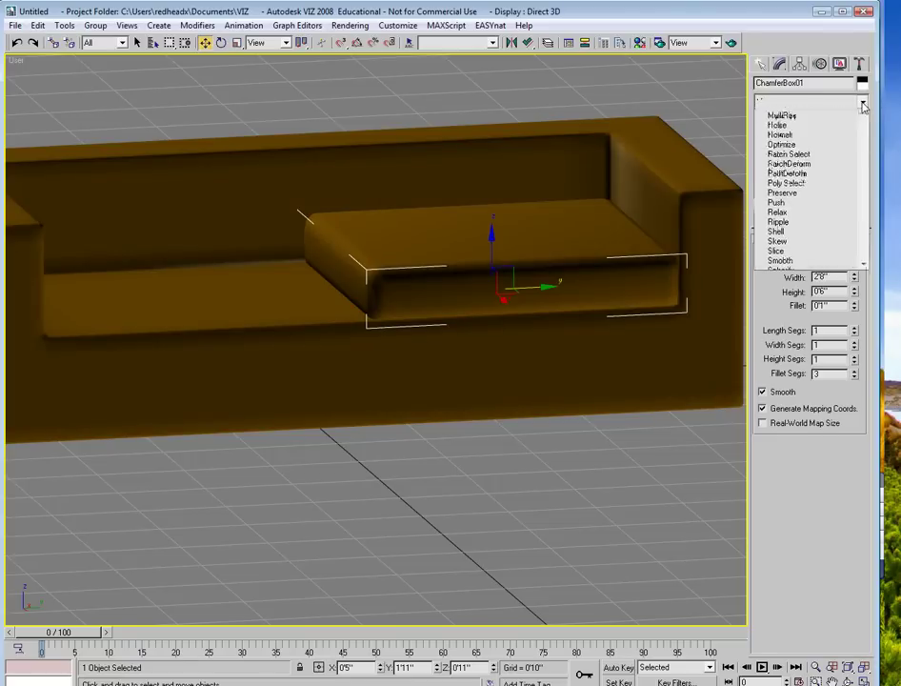
scroll(821, 255, down, 5)
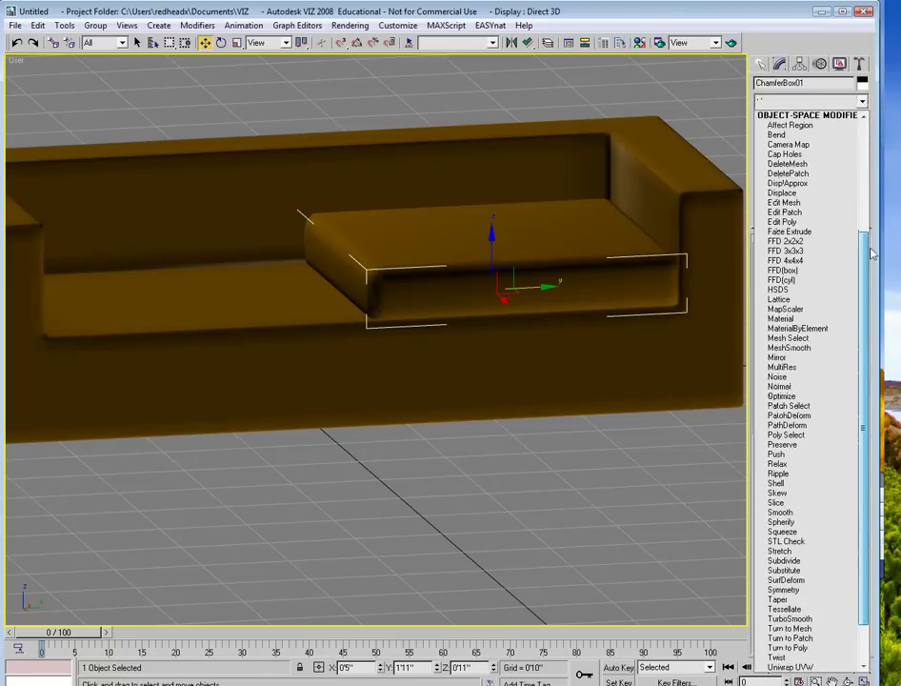
click(800, 261)
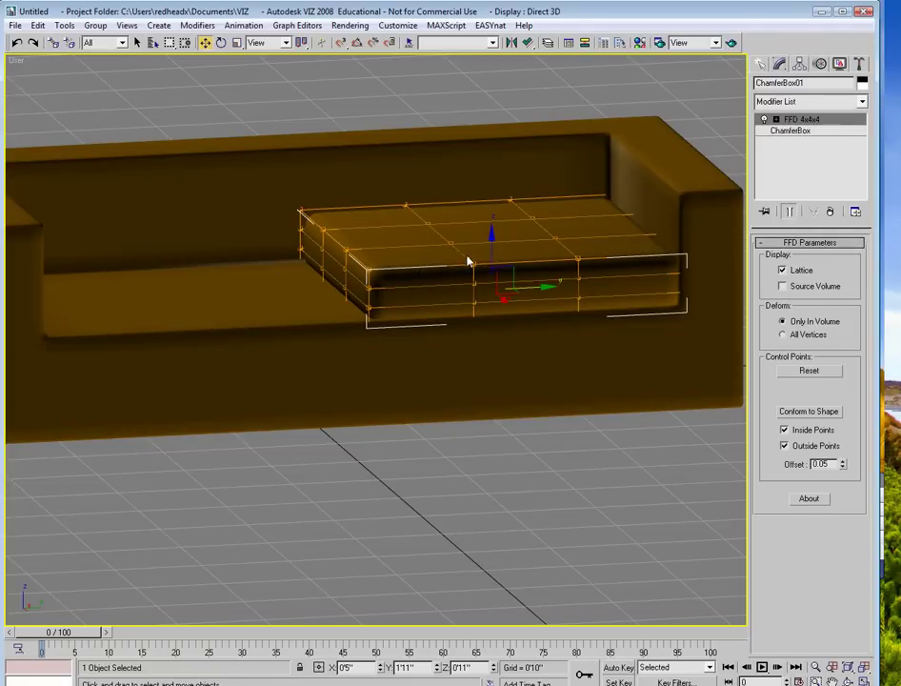
mouse_move(469, 259)
alt+middle_down()
mouse_move(429, 231)
mouse_move(443, 252)
mouse_move(477, 266)
alt+middle_up()
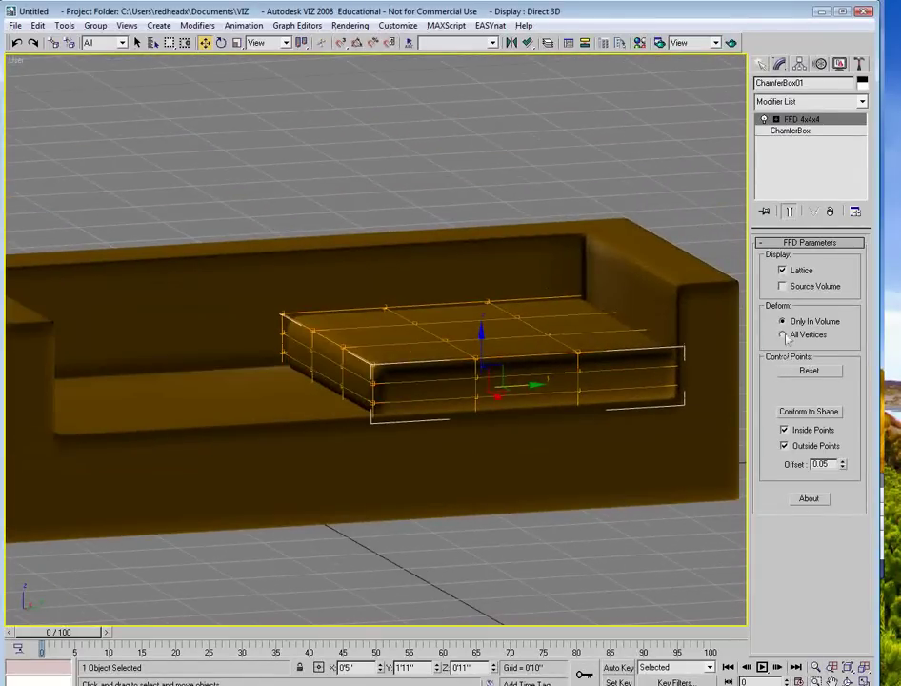
Show edges over the shading and give the cushion's ChamferBox 11 length segments and 12 width segments
click(791, 130)
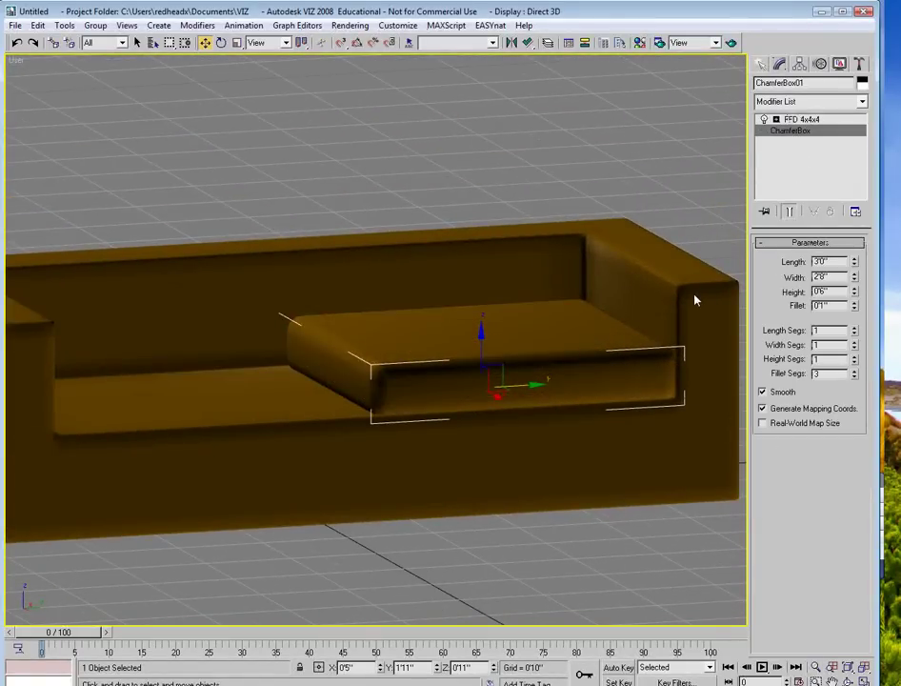
key(F3)
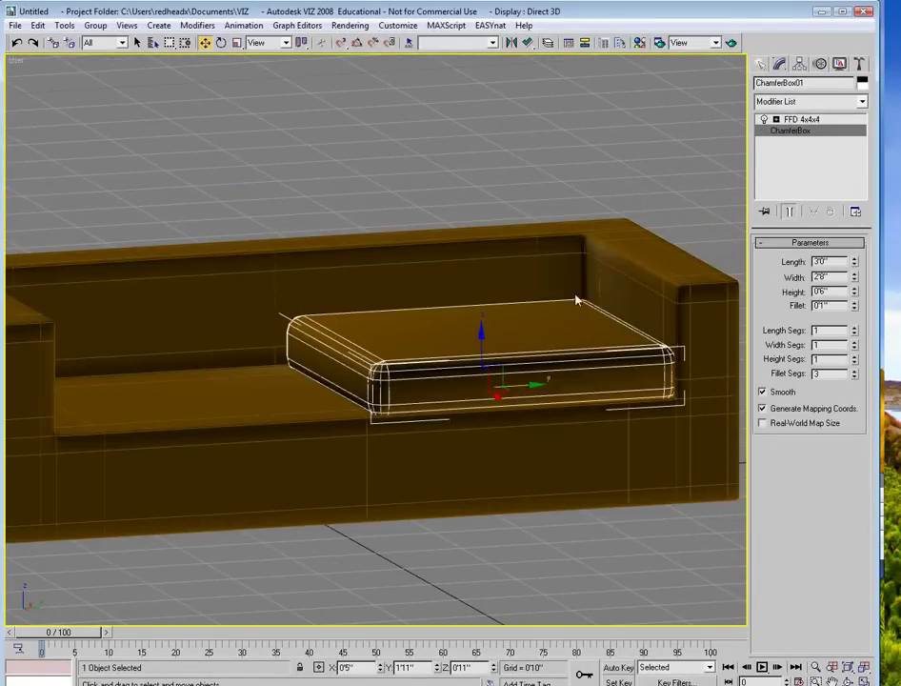
alt+middle_drag(575, 295, 580, 309)
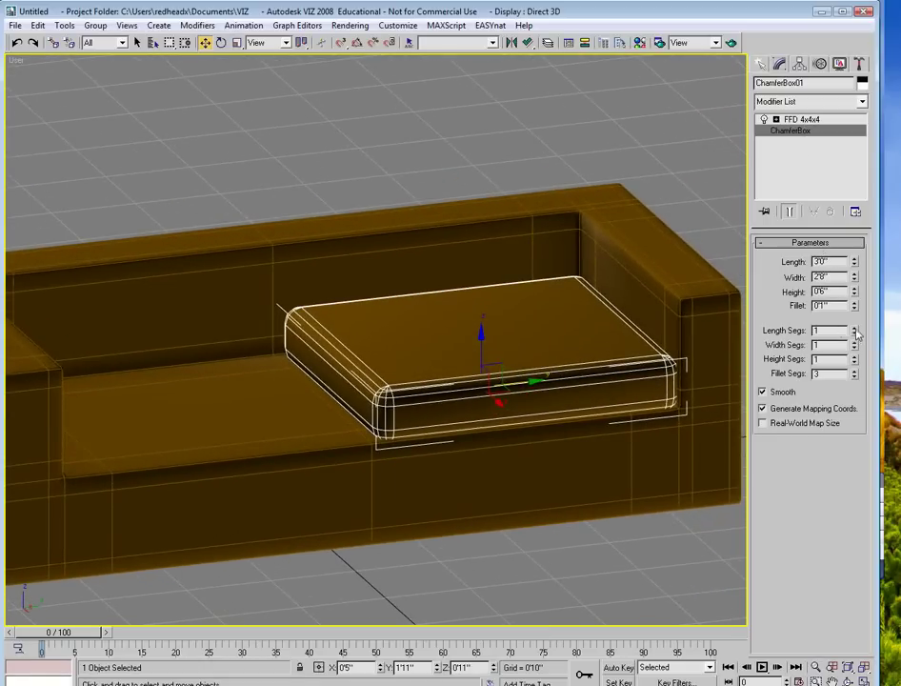
drag(856, 331, 857, 347)
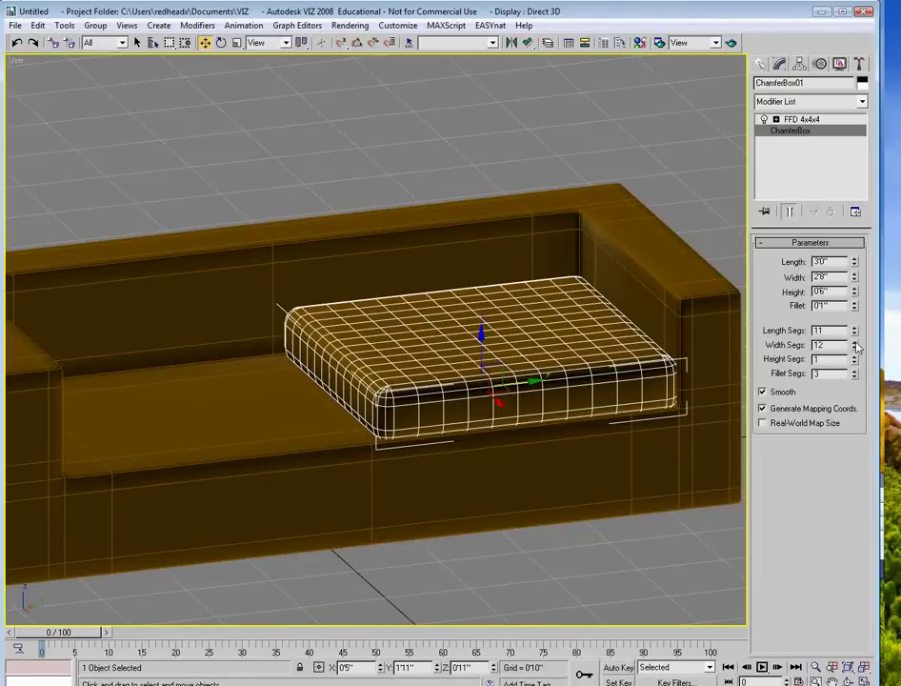
Select the four central top control points of the cushion's FFD lattice and raise them about 0'3" to crown the top
click(805, 119)
alt+middle_drag(593, 292, 456, 282)
alt+middle_drag(546, 291, 417, 307)
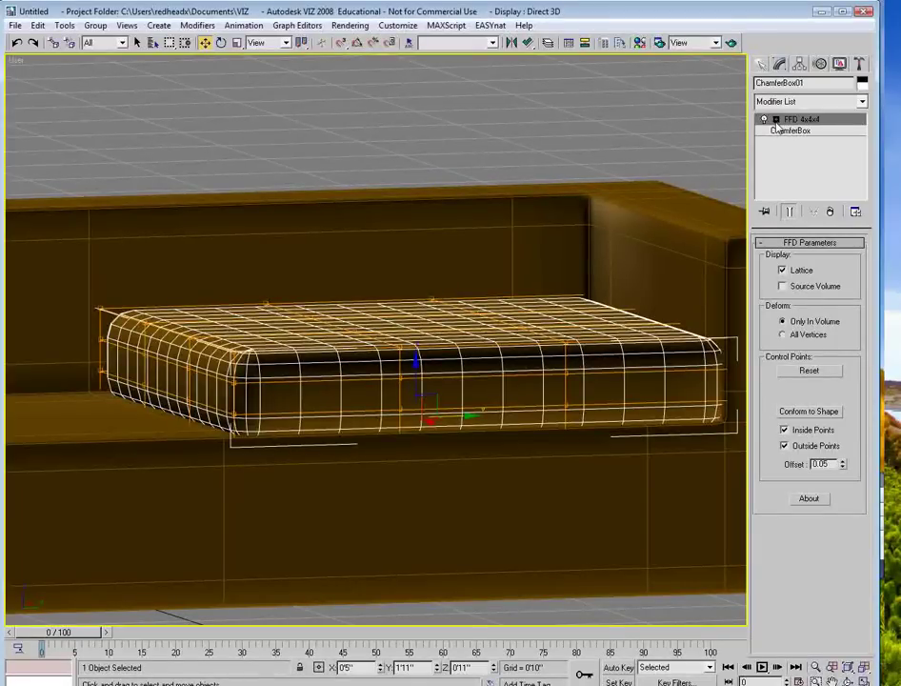
click(775, 120)
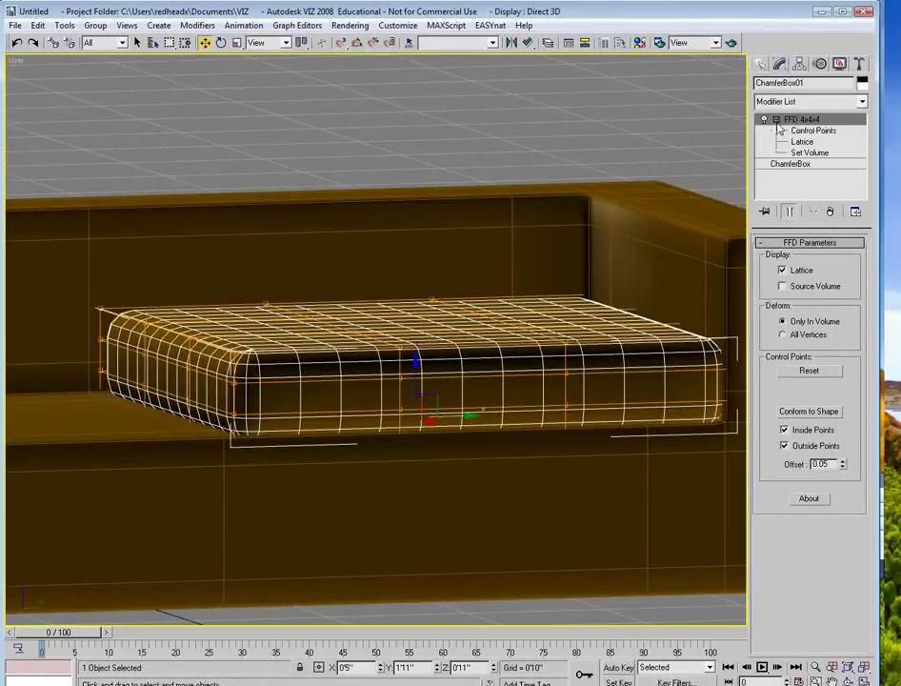
click(815, 132)
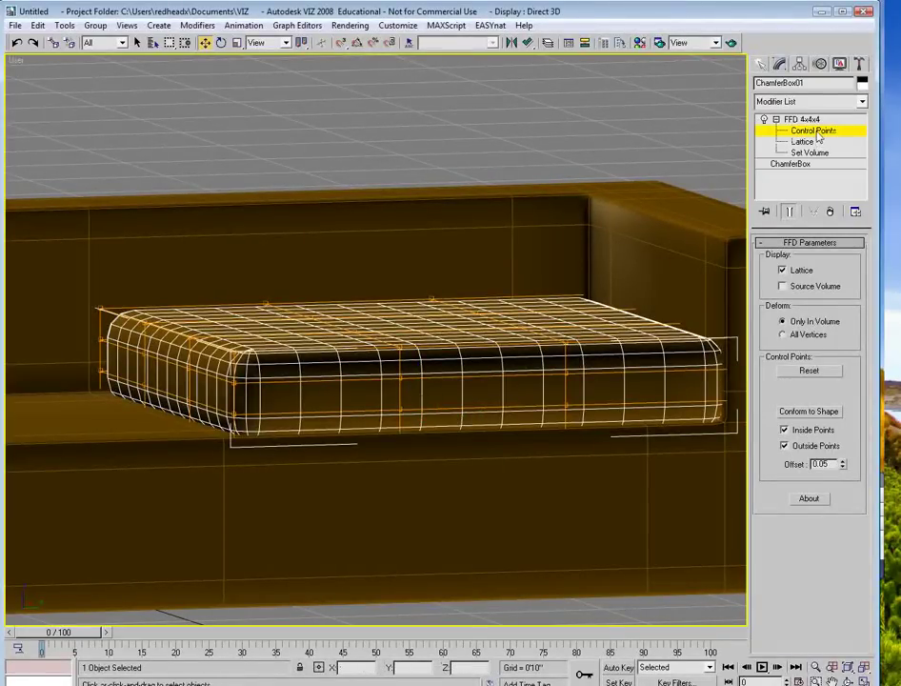
alt+middle_drag(643, 212, 241, 237)
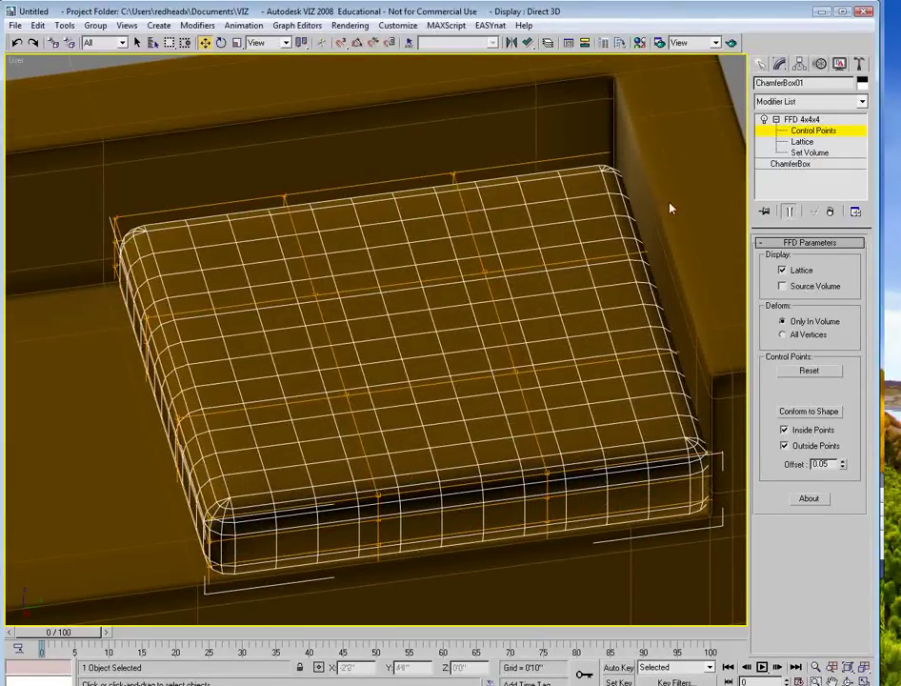
alt+middle_drag(479, 286, 436, 263)
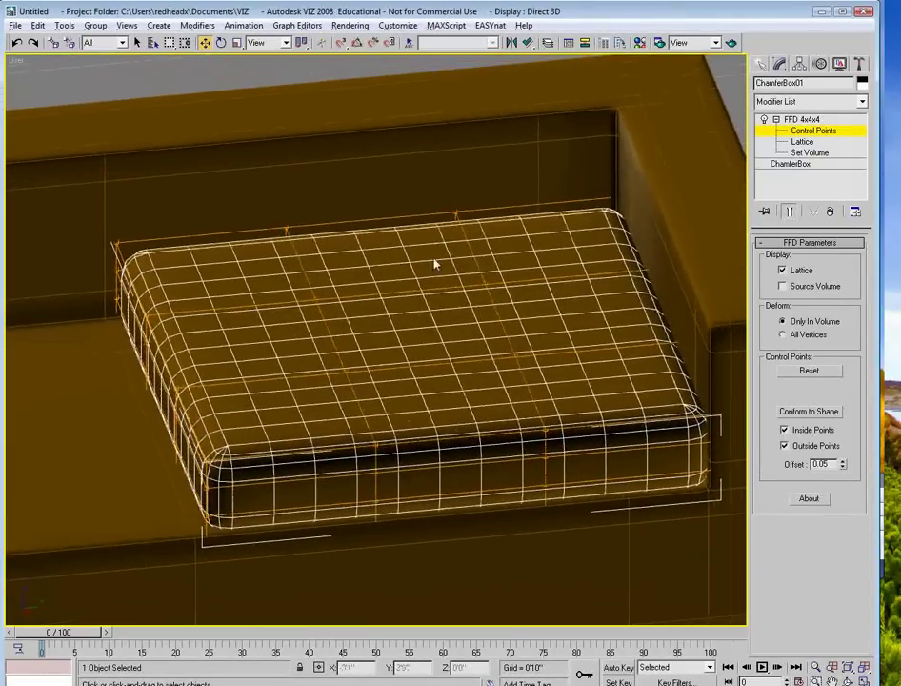
click(320, 307)
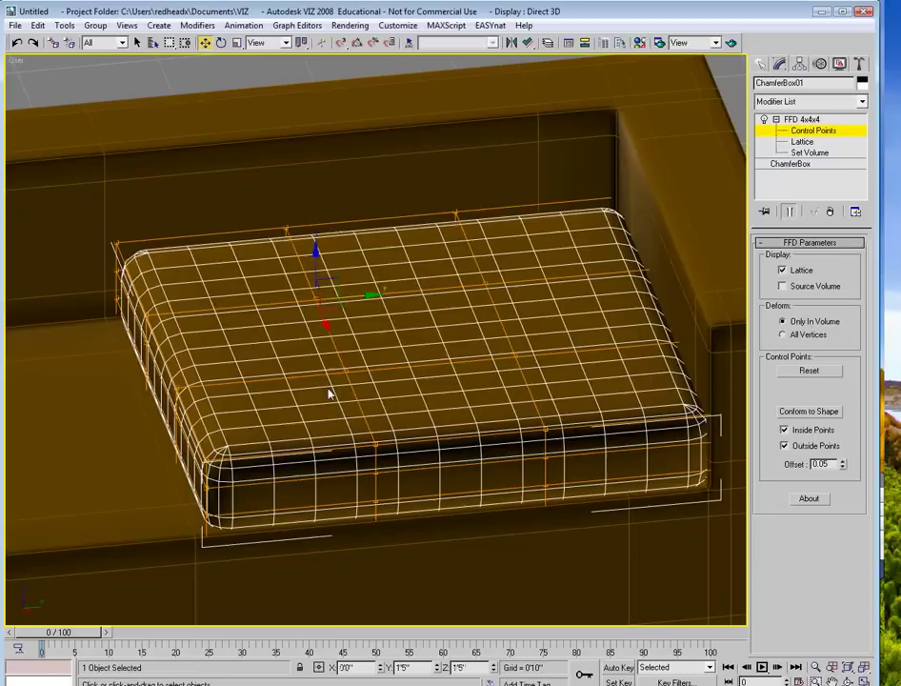
drag(347, 376, 508, 370)
alt+middle_drag(520, 358, 426, 327)
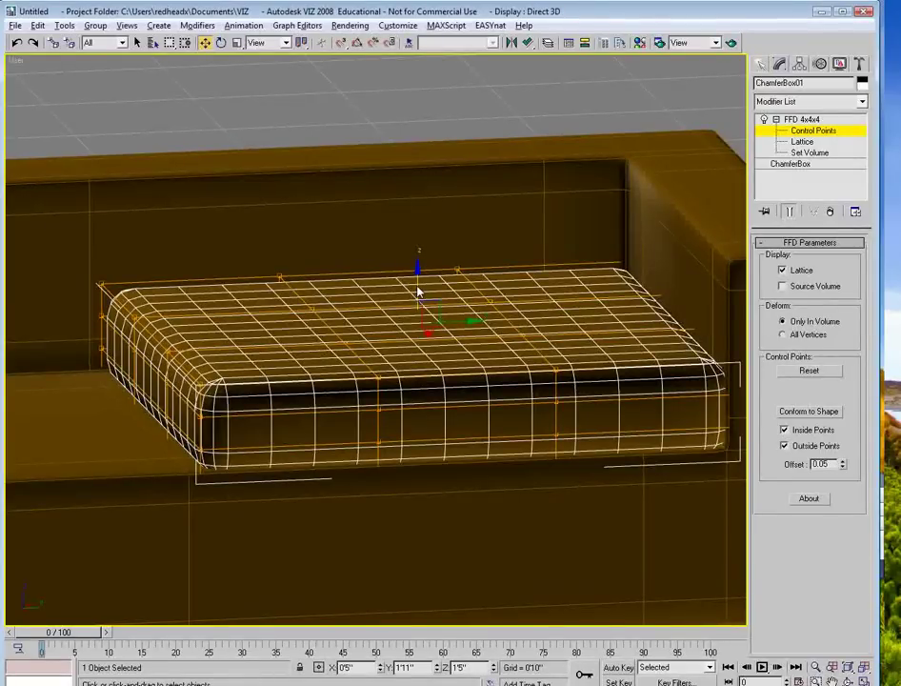
mouse_move(418, 286)
alt+middle_down()
mouse_move(419, 273)
mouse_move(419, 280)
alt+middle_up()
drag(418, 281, 417, 245)
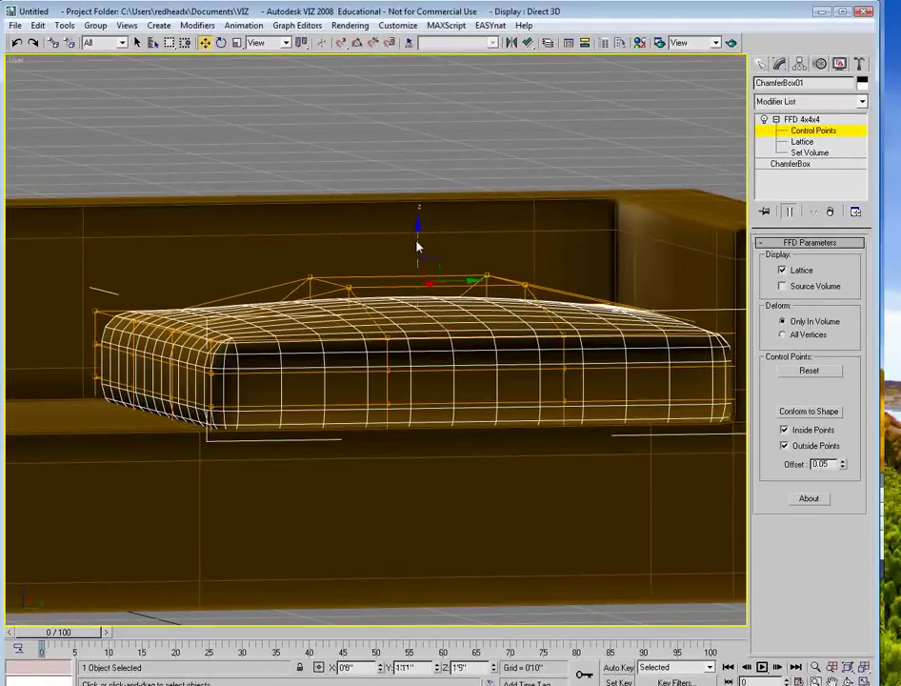
Move the two inner columns of lattice control points about 0'8" outward along Y, each towards its nearest cushion end
mouse_move(416, 246)
alt+middle_down()
mouse_move(399, 246)
mouse_move(407, 241)
alt+middle_up()
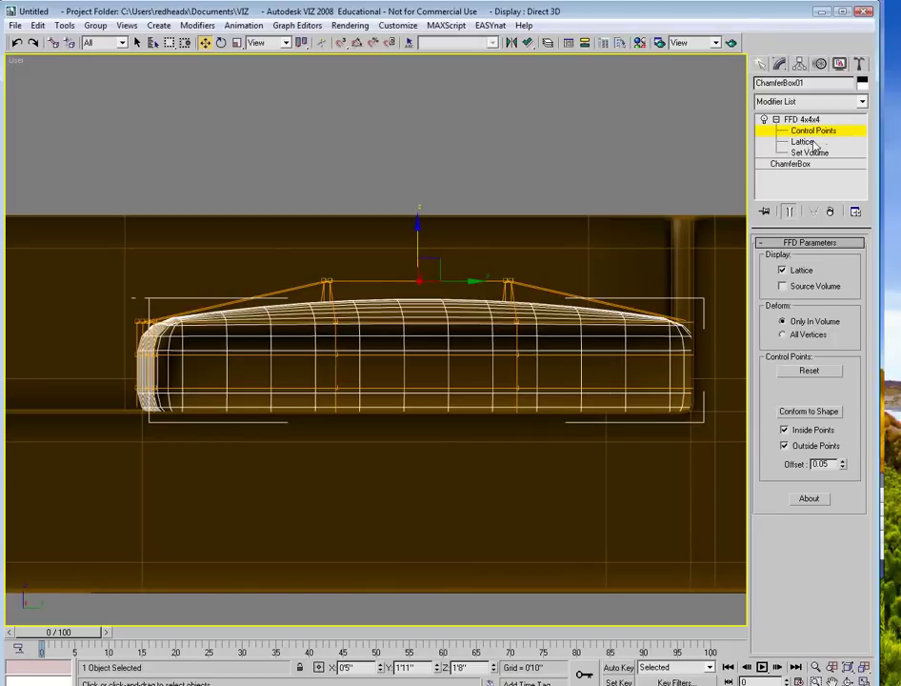
alt+middle_drag(383, 207, 382, 206)
drag(364, 207, 370, 313)
drag(261, 451, 260, 451)
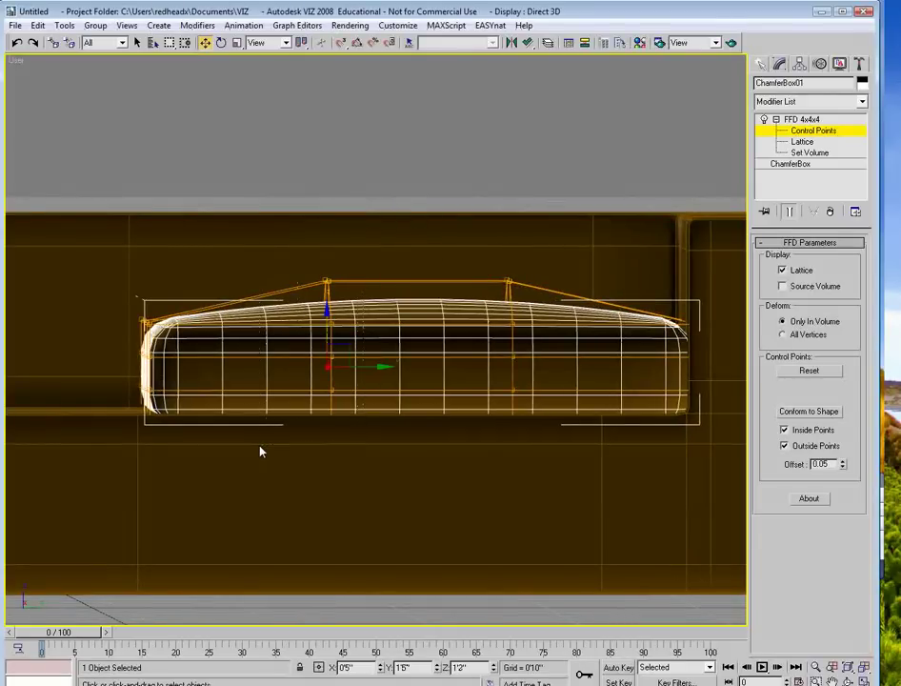
drag(379, 369, 249, 359)
drag(403, 198, 538, 453)
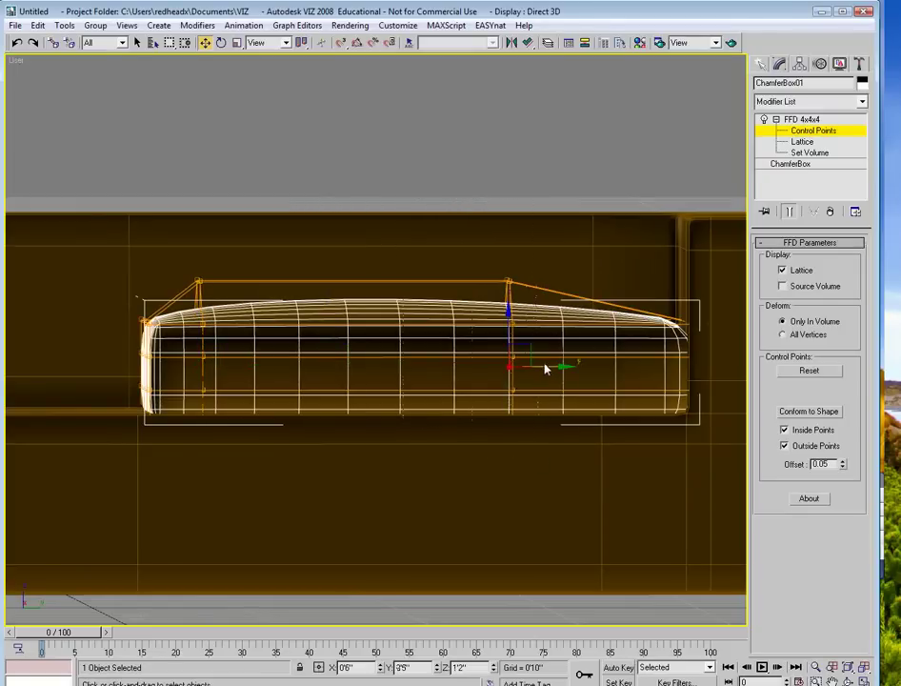
drag(544, 368, 673, 367)
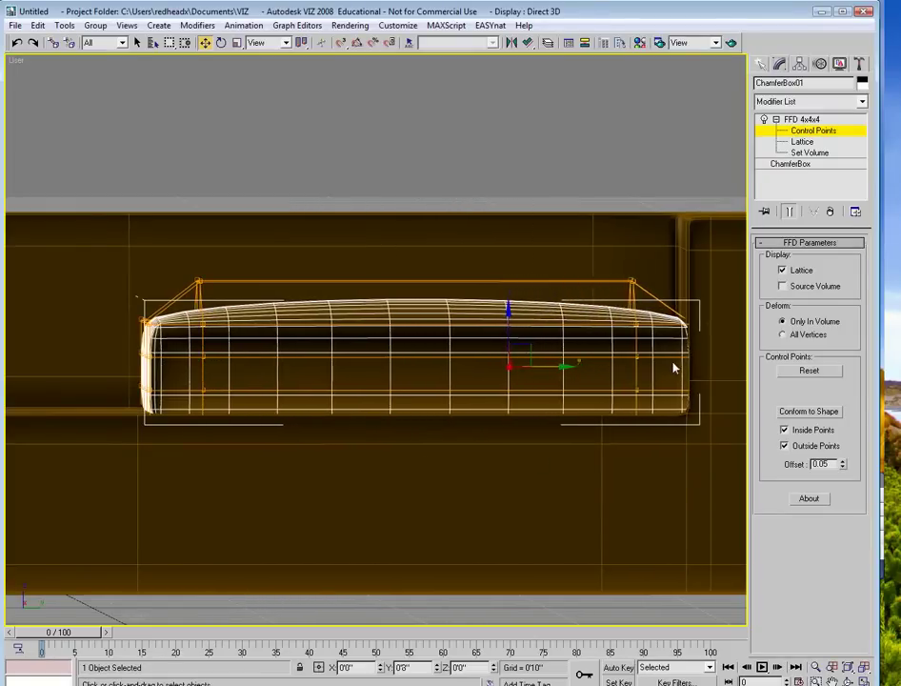
Pull the middle control points of the cushion's front face about 0'1" outward along X, and leave control point editing
alt+middle_drag(537, 341, 417, 343)
key(F3)
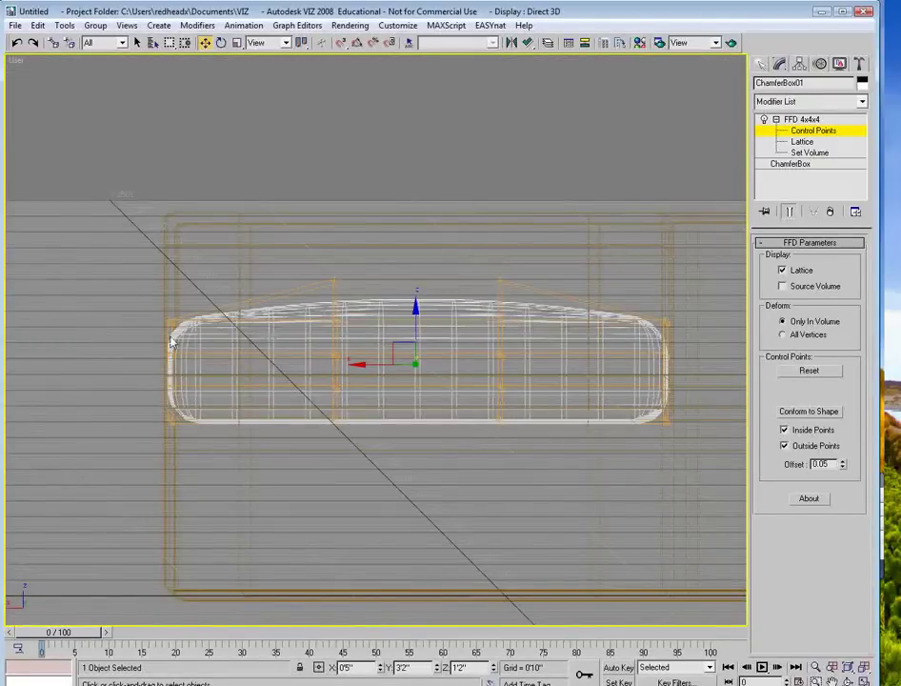
drag(90, 355, 253, 402)
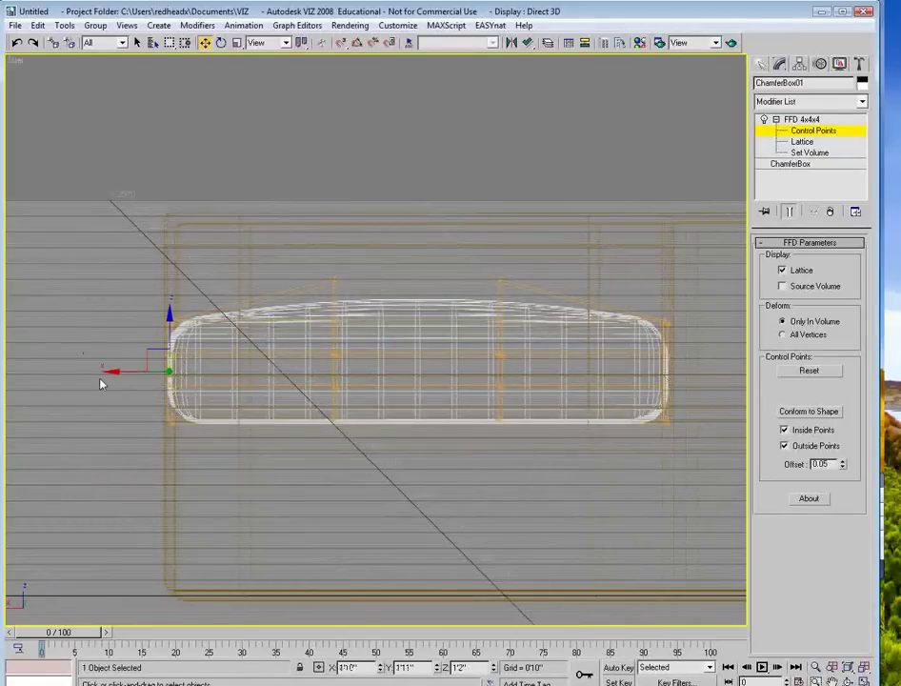
drag(122, 374, 99, 375)
mouse_move(132, 376)
alt+middle_down()
mouse_move(272, 382)
mouse_move(241, 372)
mouse_move(248, 367)
mouse_move(254, 380)
mouse_move(627, 125)
alt+middle_up()
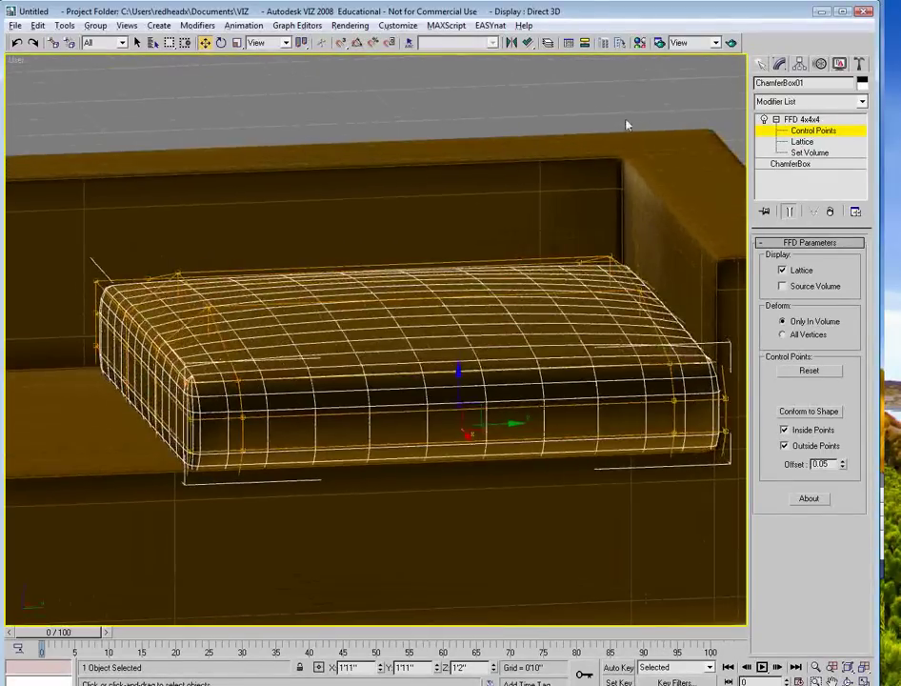
click(803, 120)
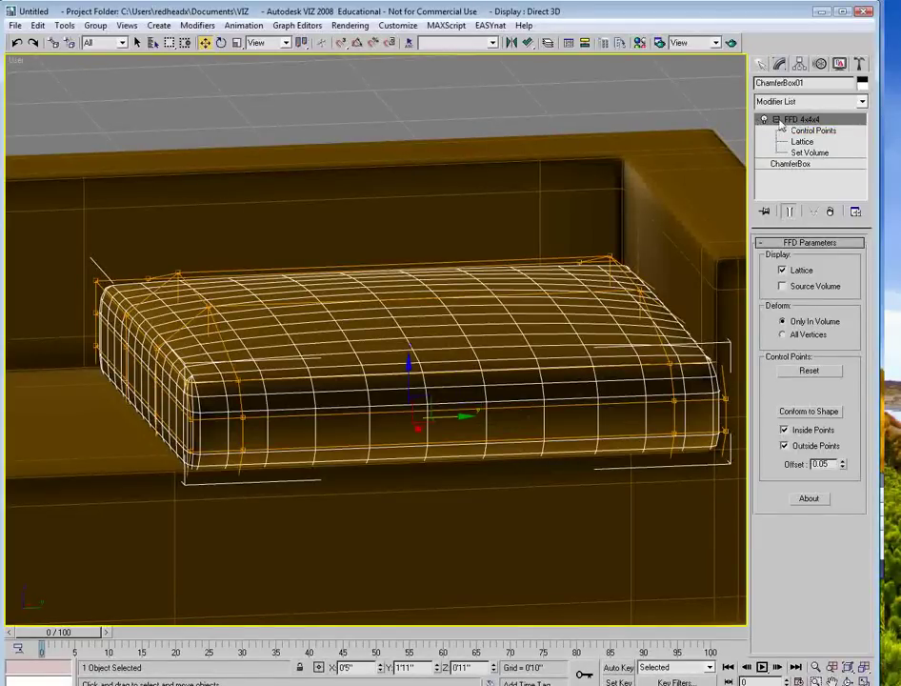
click(776, 119)
click(583, 234)
click(416, 293)
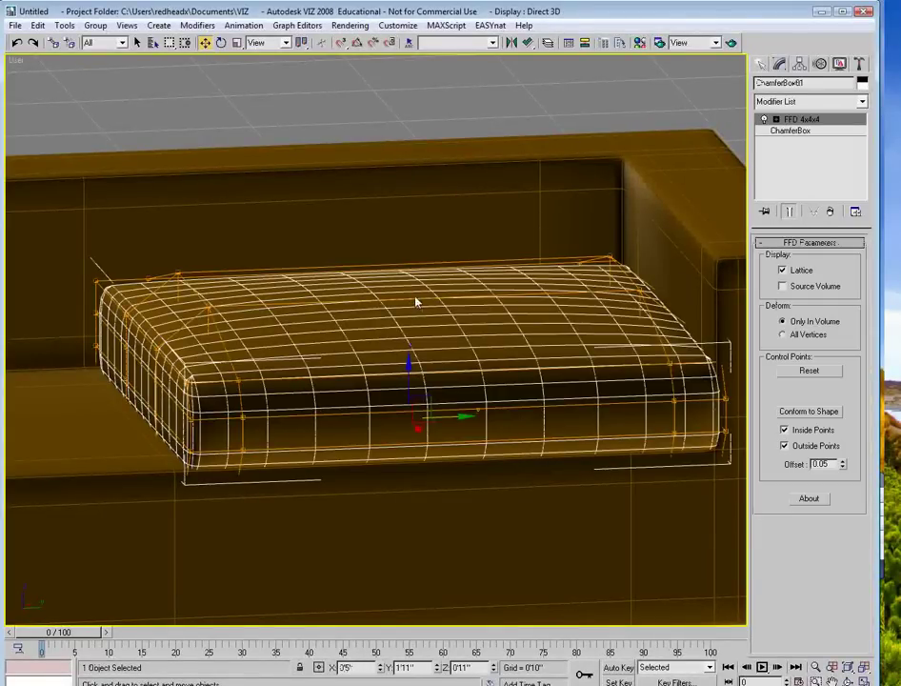
Clone the cushion along Y as one instance covering the other half of the seat
middle_drag(416, 303, 547, 255)
scroll(539, 255, down, 5)
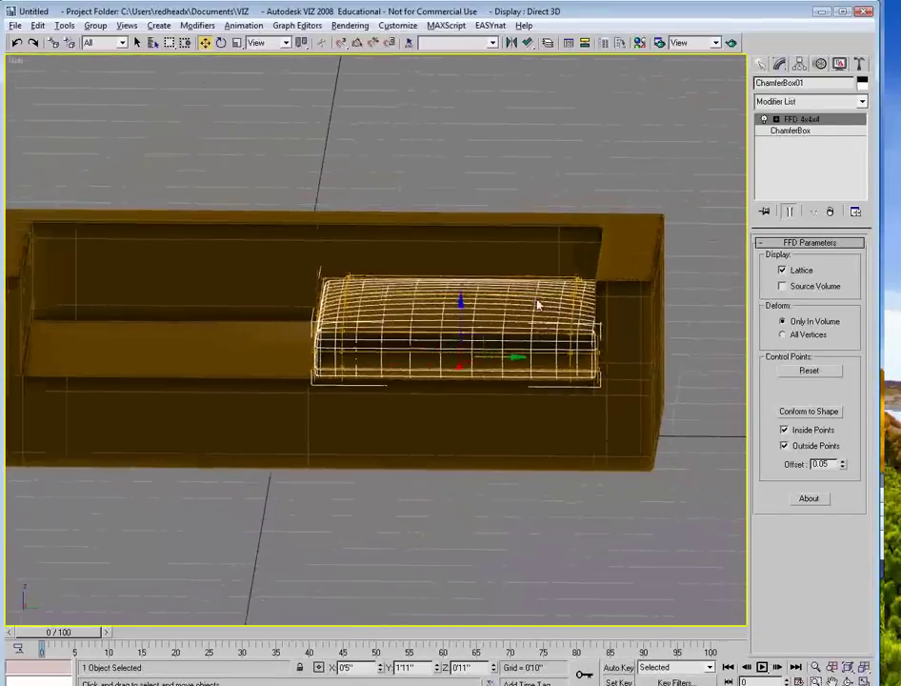
alt+middle_drag(538, 305, 575, 386)
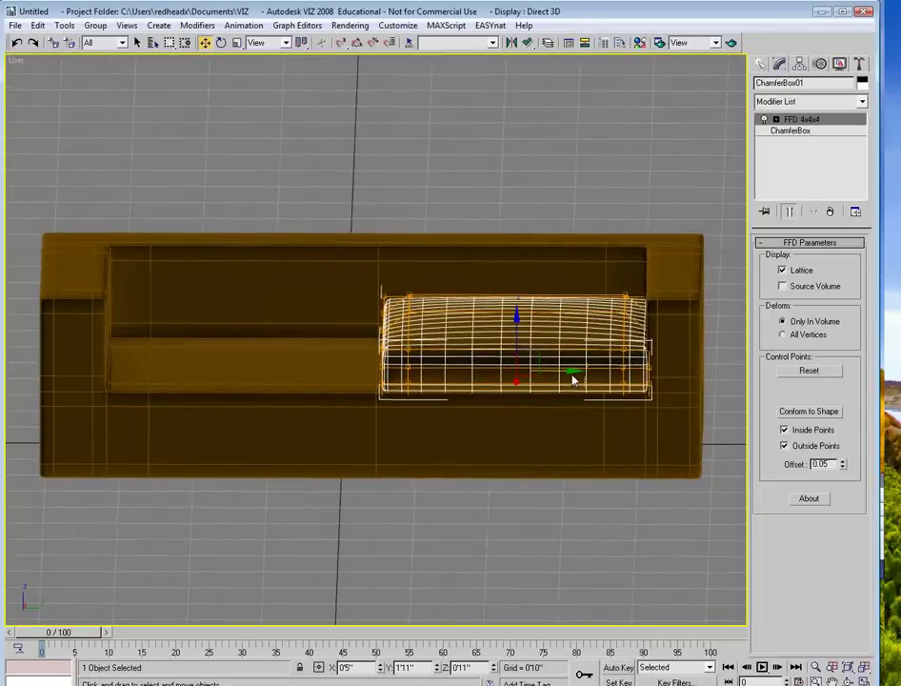
shift+drag(565, 378, 294, 363)
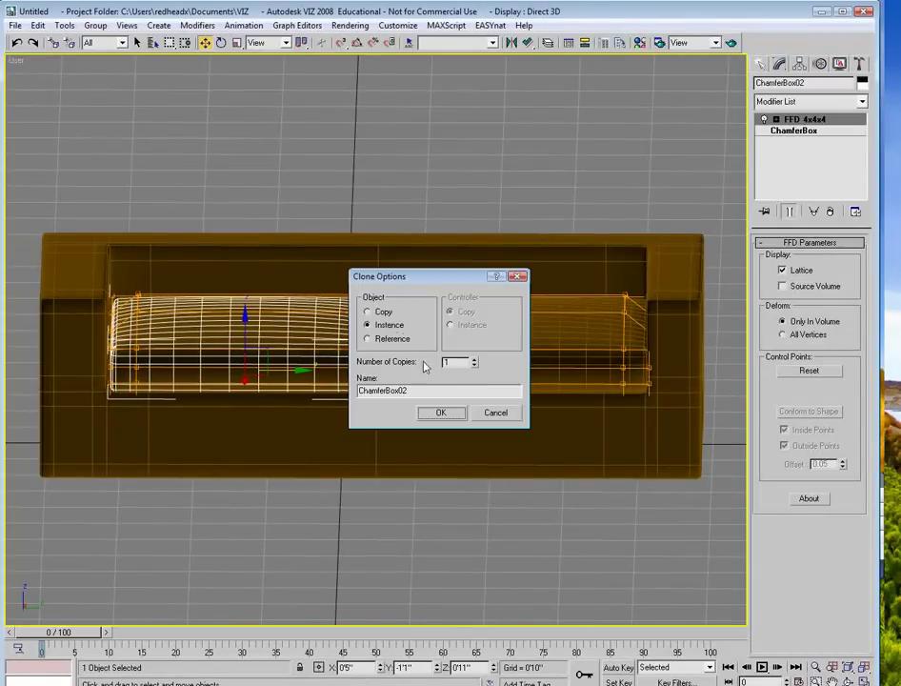
click(441, 413)
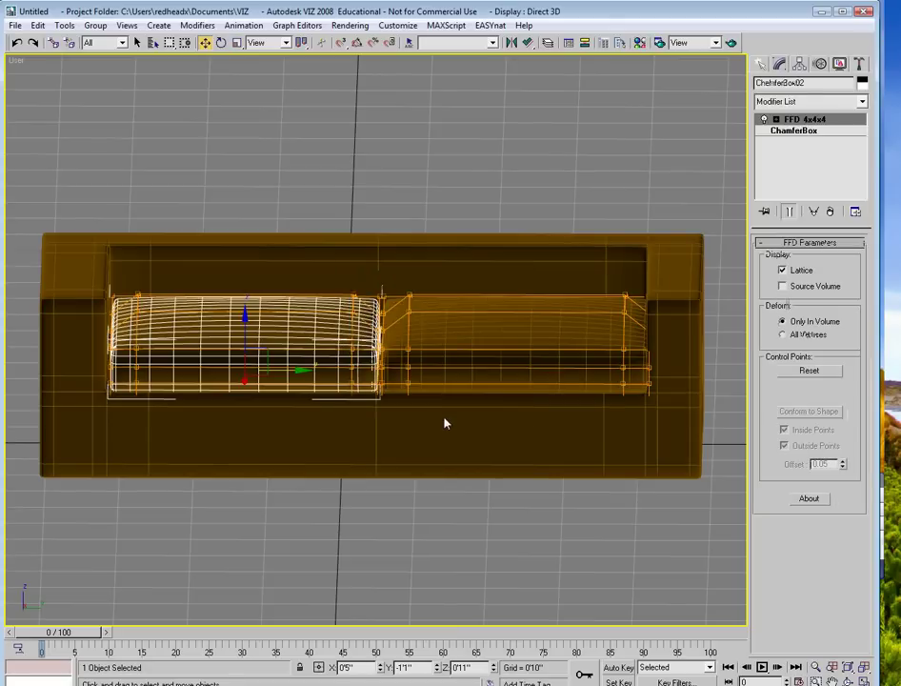
Clone the second seat cushion about 1'3" straight up as one independent copy
alt+middle_drag(469, 290, 527, 358)
alt+middle_drag(513, 300, 402, 283)
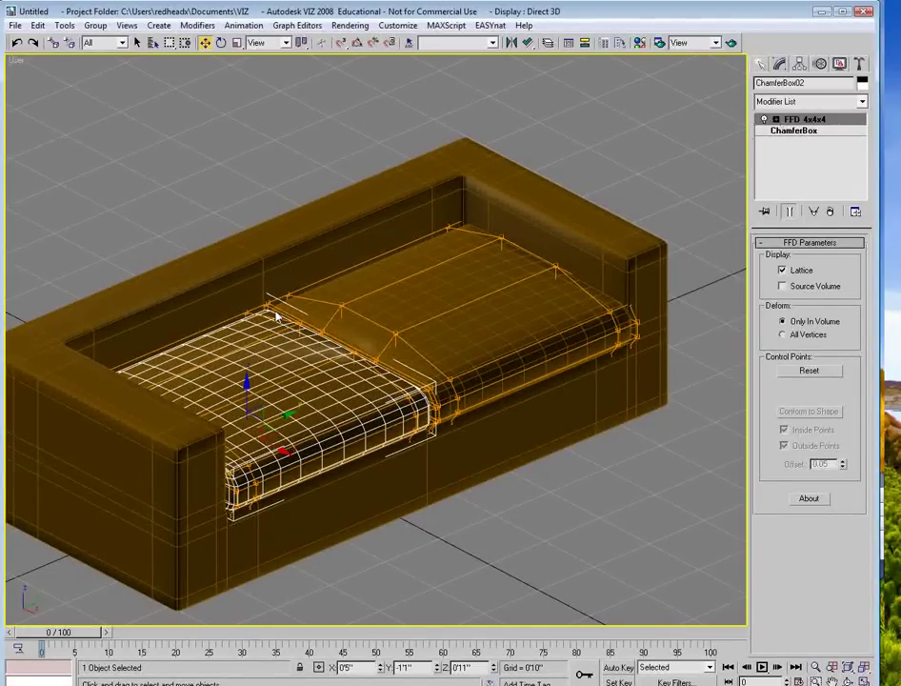
mouse_move(246, 404)
shift+mouse_down()
mouse_move(248, 293)
mouse_move(248, 303)
shift+mouse_up()
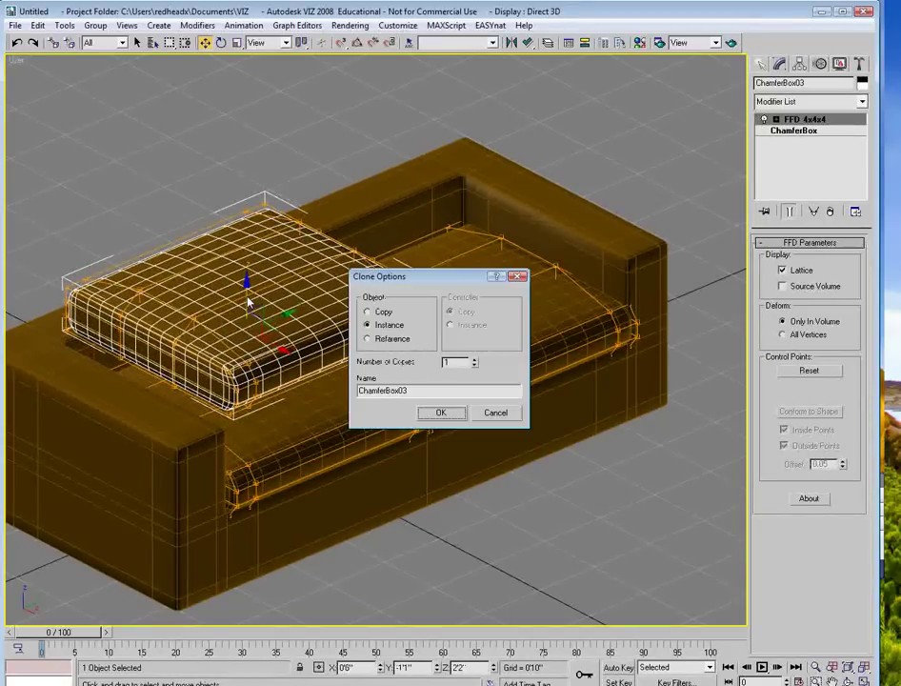
click(381, 314)
click(443, 413)
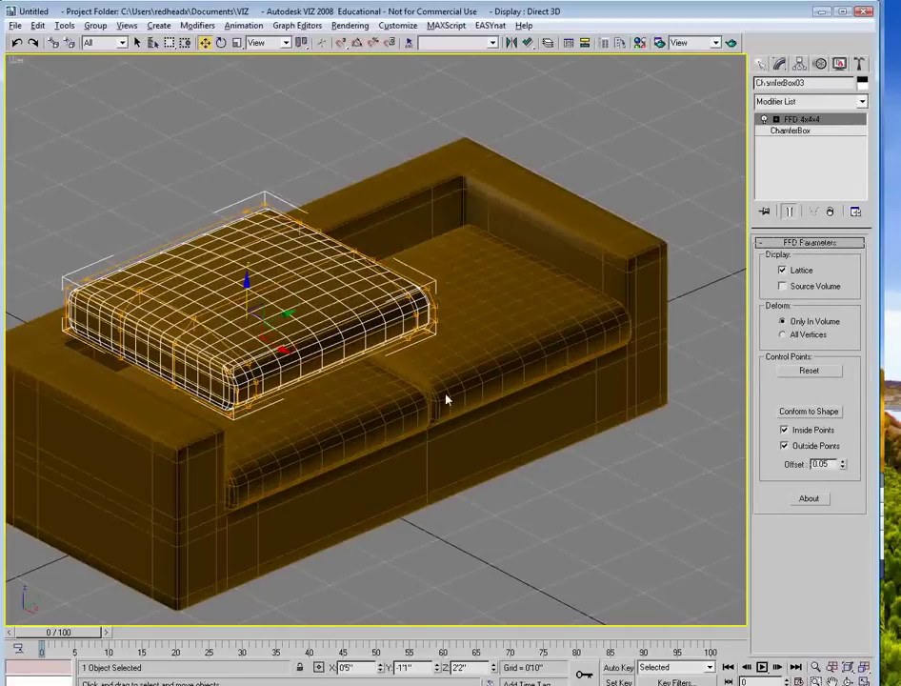
Rotate the raised cushion upright with a backward lean and move it against the backrest, to about X -1'1"
alt+middle_drag(445, 400, 311, 397)
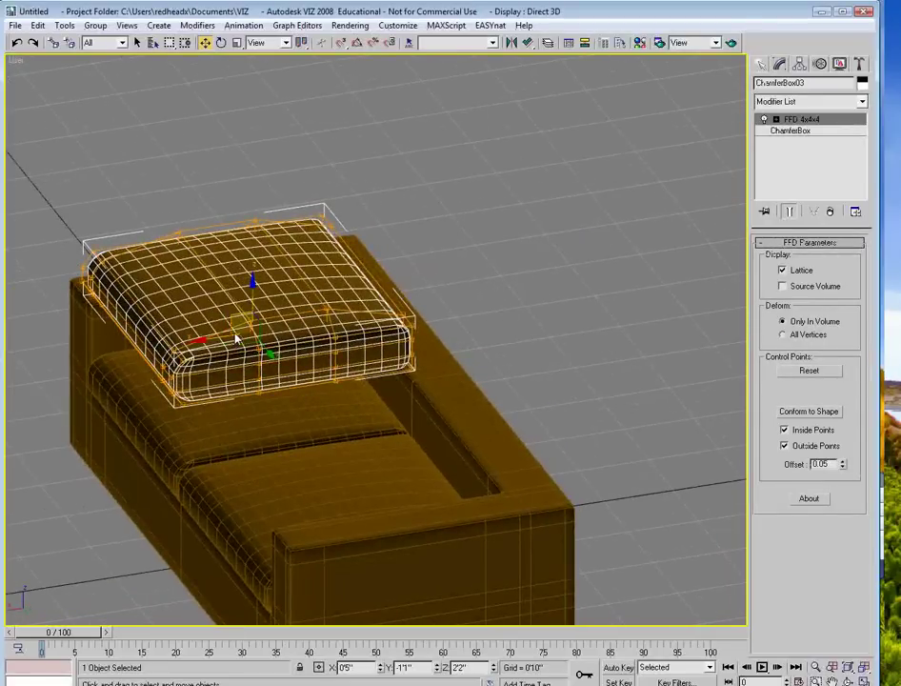
alt+middle_drag(237, 339, 211, 313)
key(e)
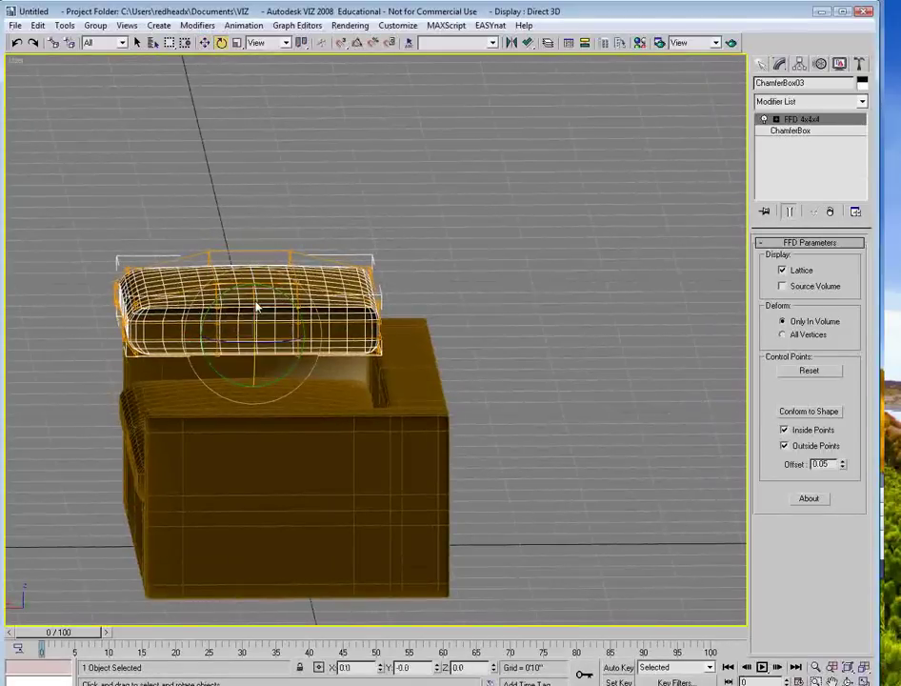
drag(235, 300, 351, 333)
key(w)
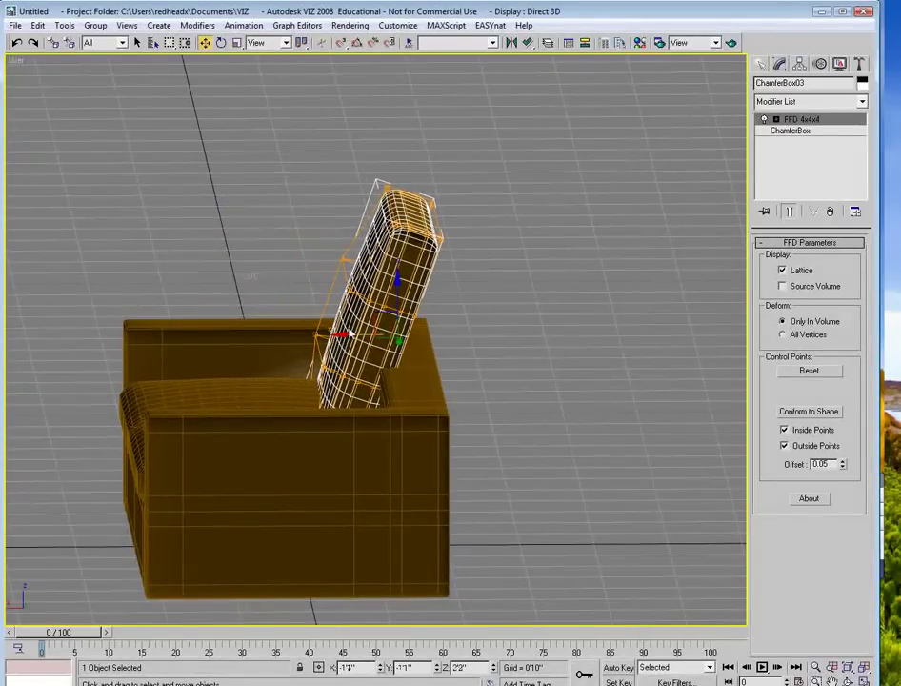
In the front view, set the back cushion's ChamferBox length to 2'11" and width to 1'7"
key(l)
key(f)
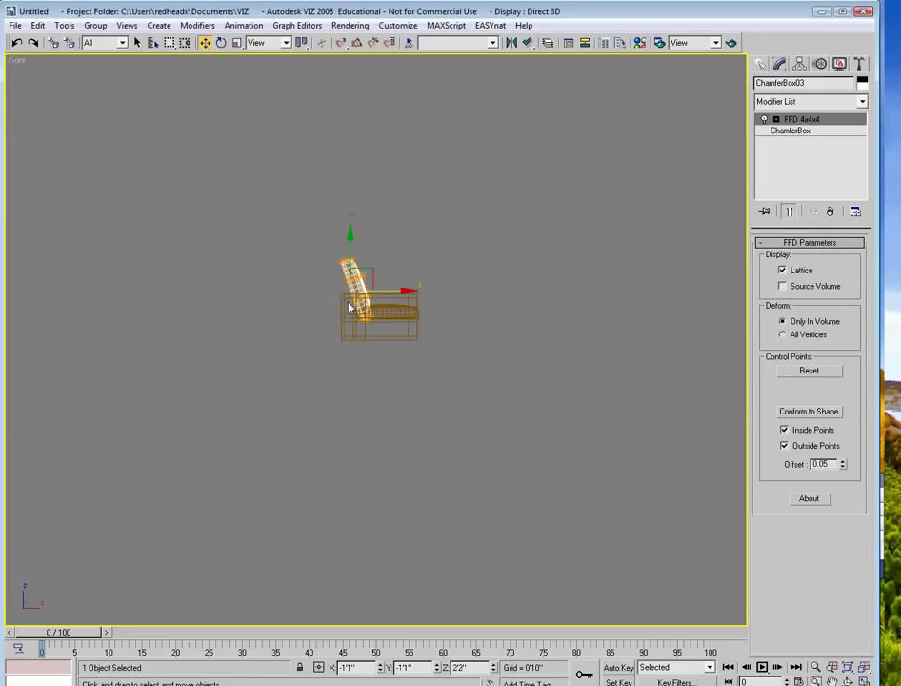
scroll(349, 306, up, 9)
middle_drag(355, 179, 378, 364)
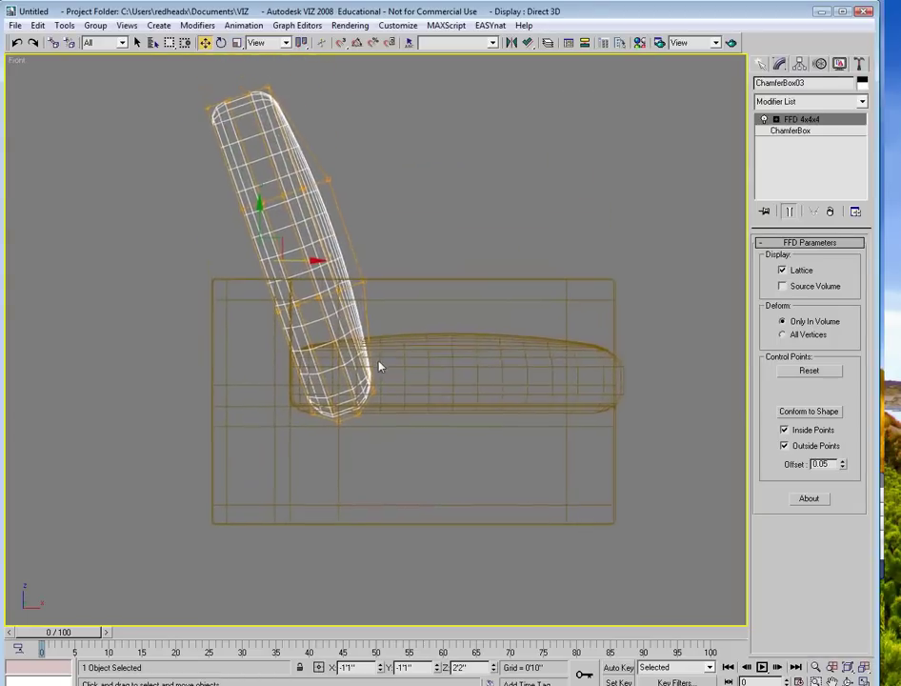
click(793, 131)
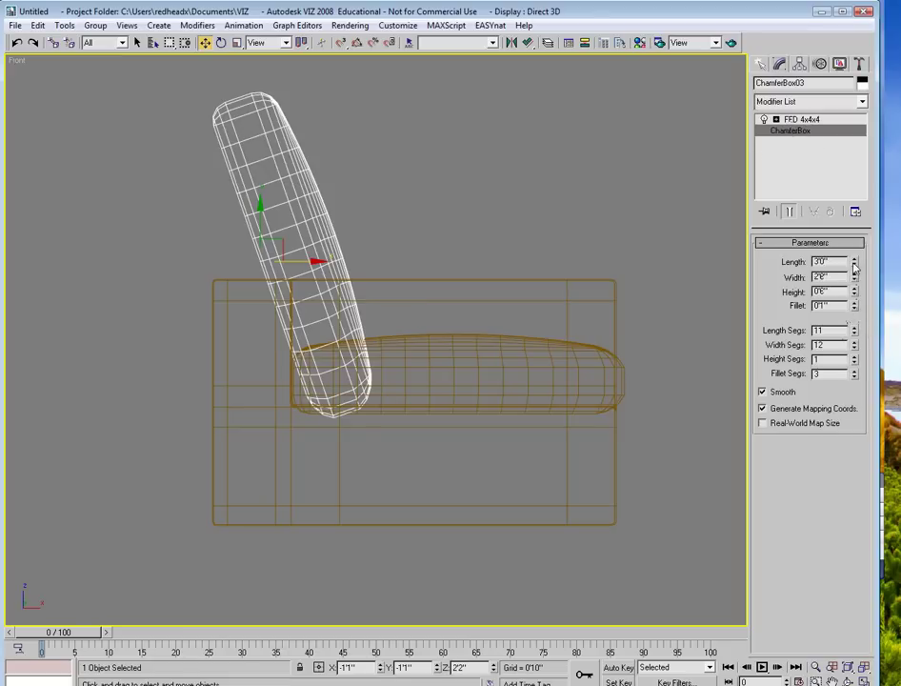
drag(855, 264, 858, 313)
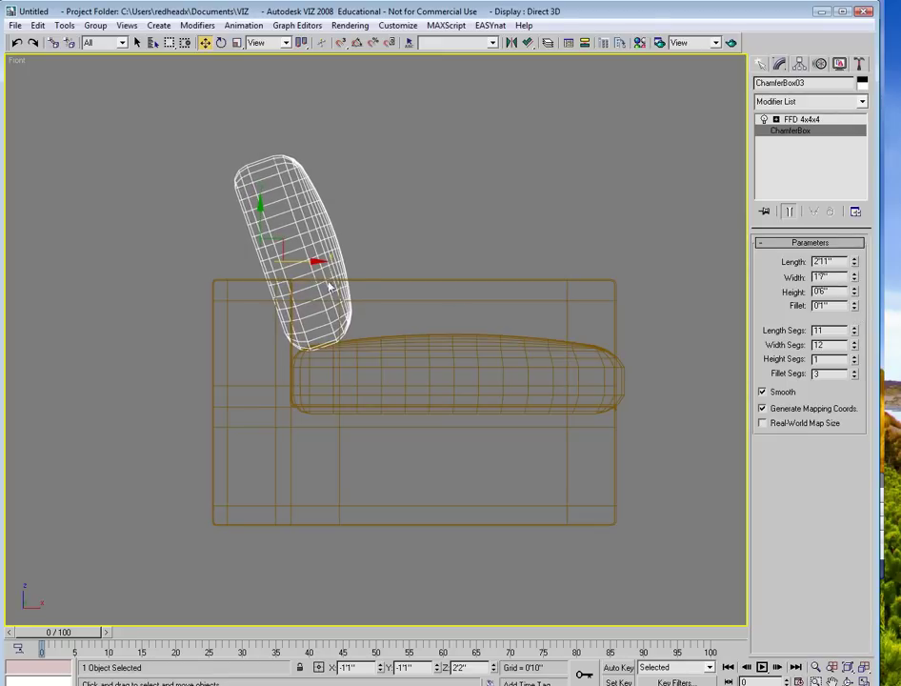
Move the back cushion forward and up against the backrest, to about X -0'11" and Z 2'4"
drag(283, 245, 305, 237)
key(e)
key(w)
In a shaded view, clone the back cushion about 3'0" along Y over the other seat cushion as one independent copy
alt+middle_drag(306, 237, 257, 257)
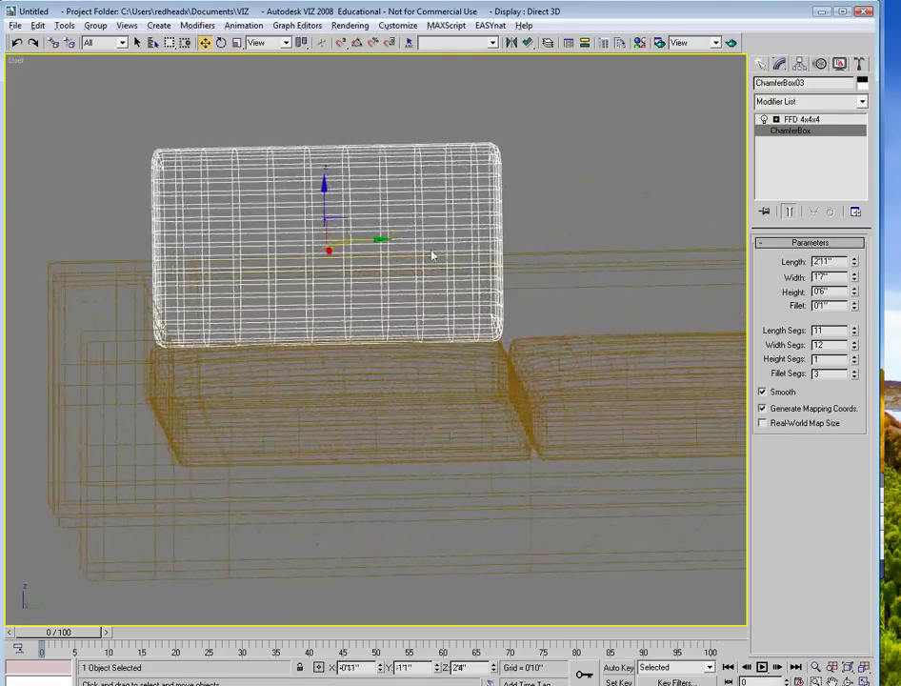
key(F3)
alt+middle_drag(439, 255, 215, 263)
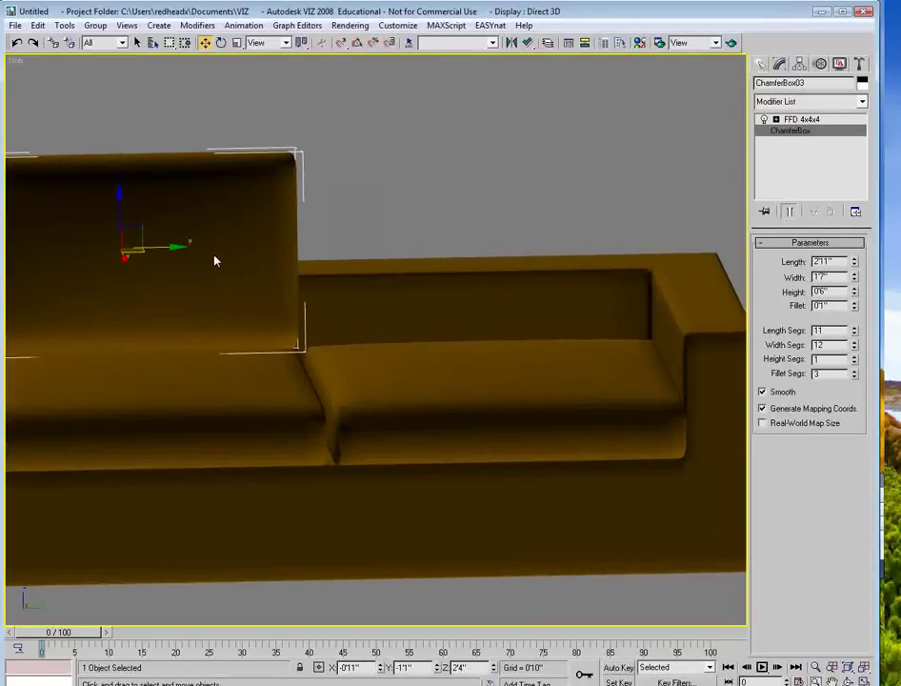
click(804, 119)
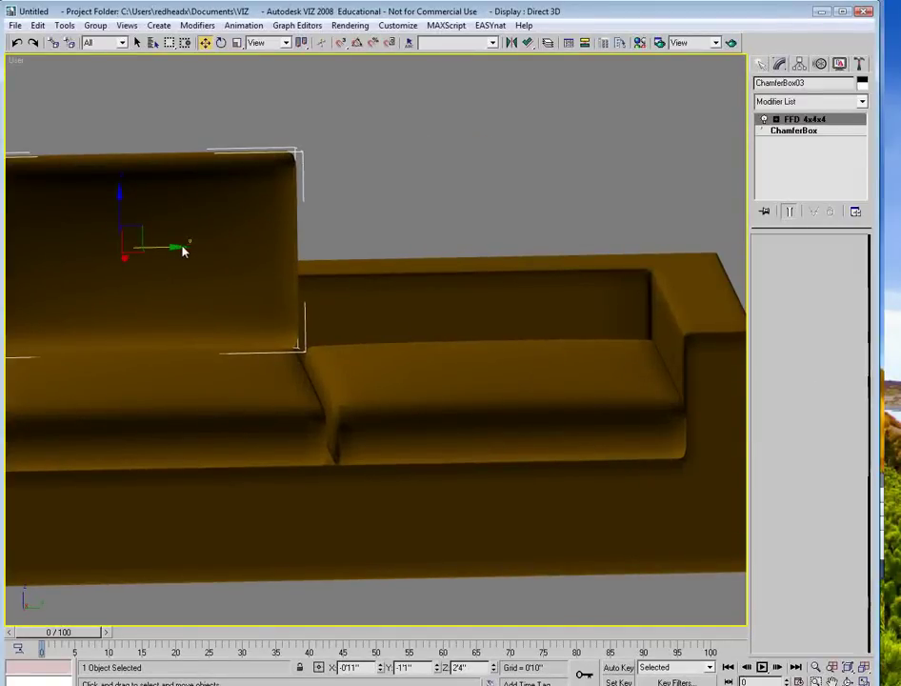
mouse_move(485, 248)
mouse_down()
mouse_move(543, 239)
mouse_move(534, 241)
mouse_up()
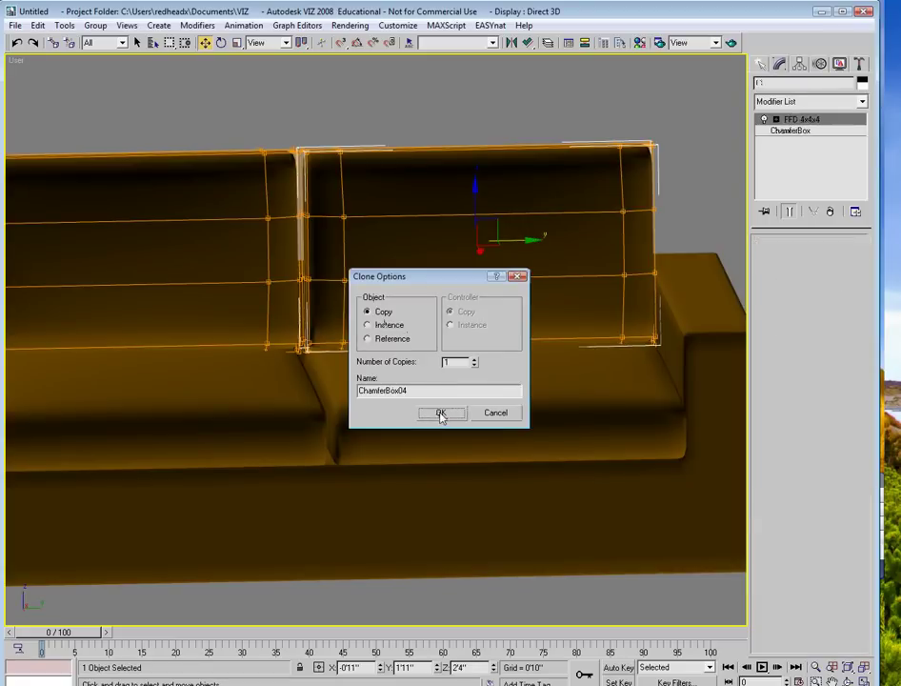
click(438, 414)
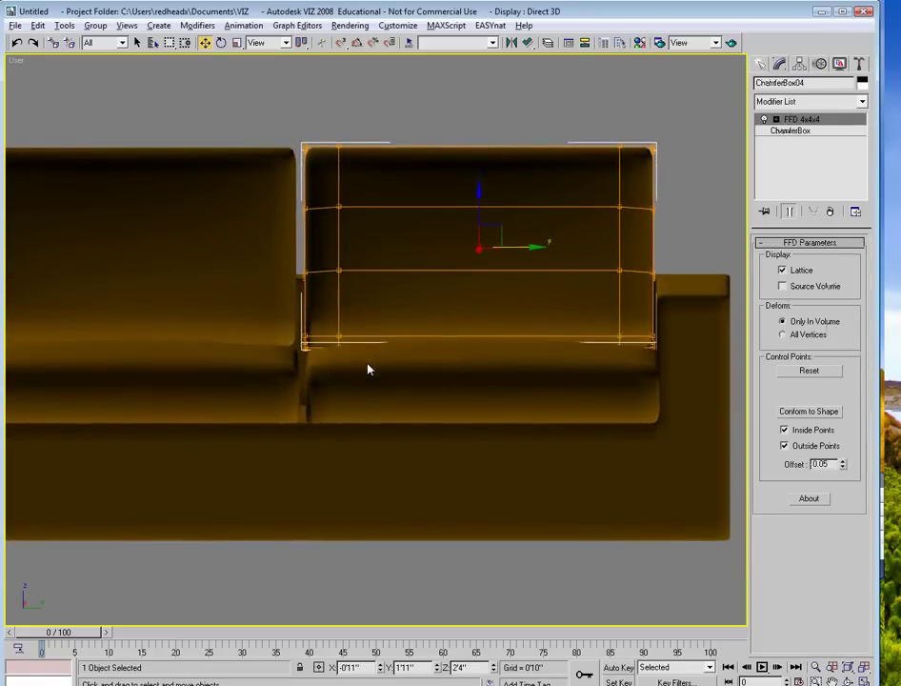
Set the seat cushions' ChamferBox length to 3'1" and width to 2'7"
click(369, 377)
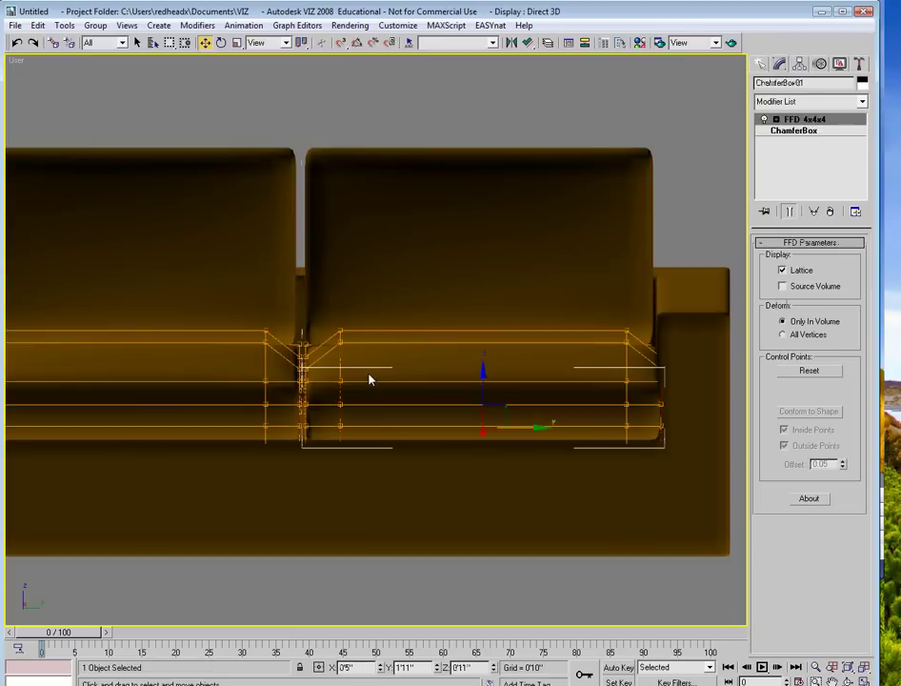
click(794, 130)
click(855, 274)
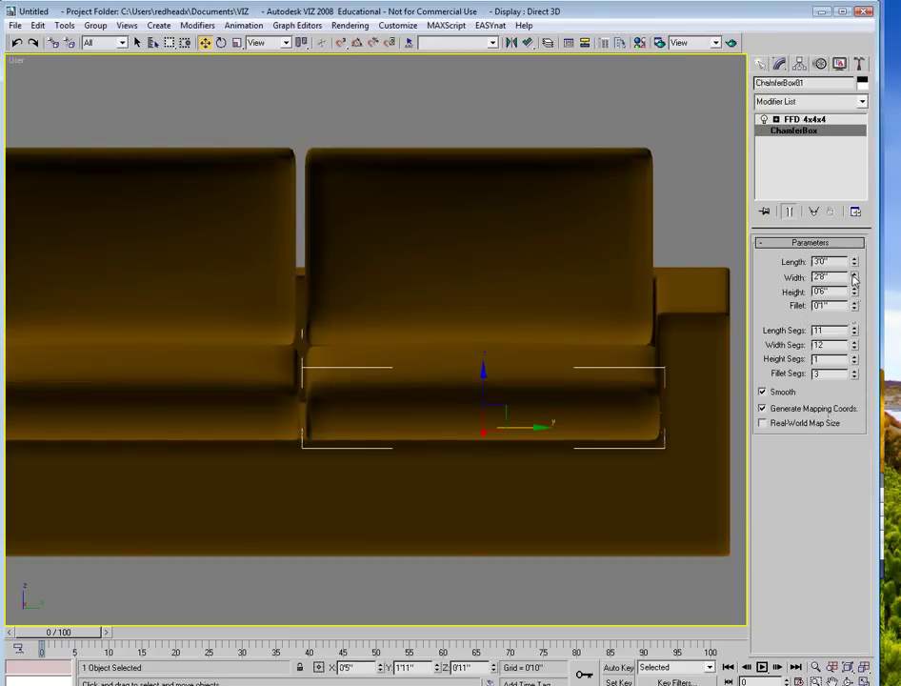
click(854, 281)
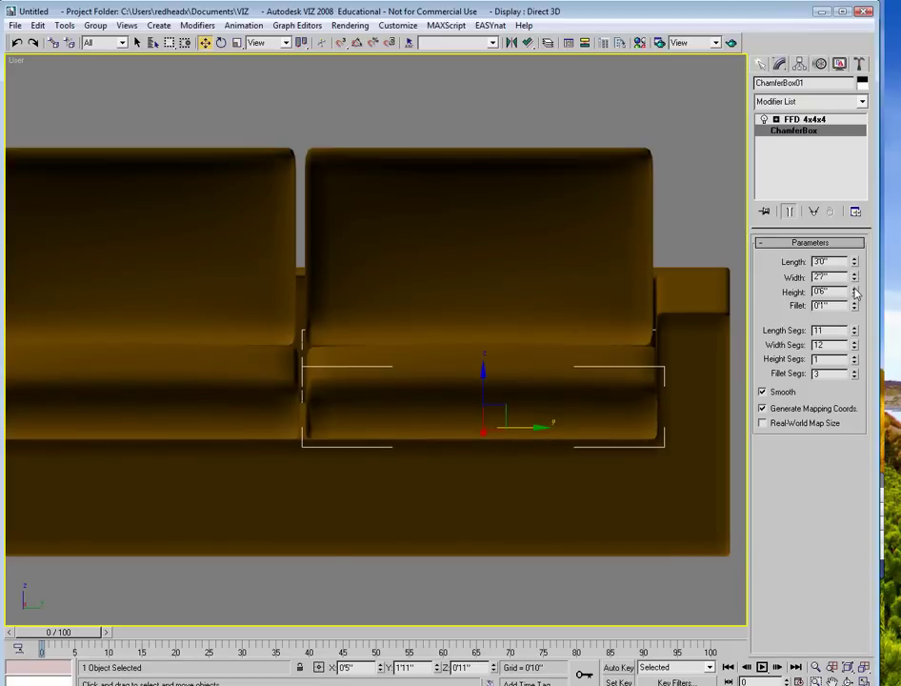
drag(855, 294, 857, 263)
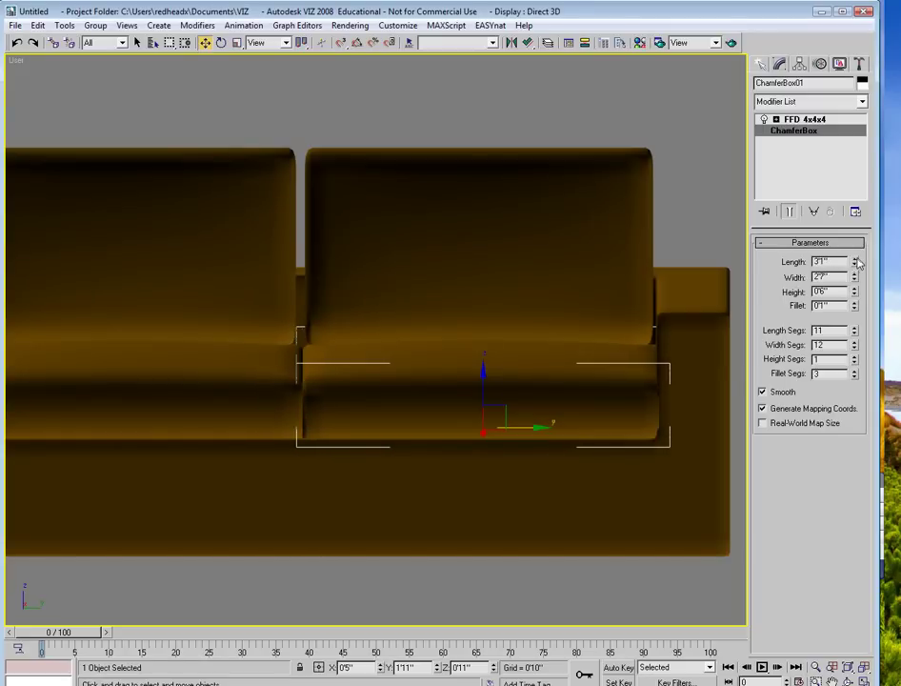
Set the ChamferBox length of both back cushions to 3'0", adjusting each one separately
click(605, 165)
click(805, 131)
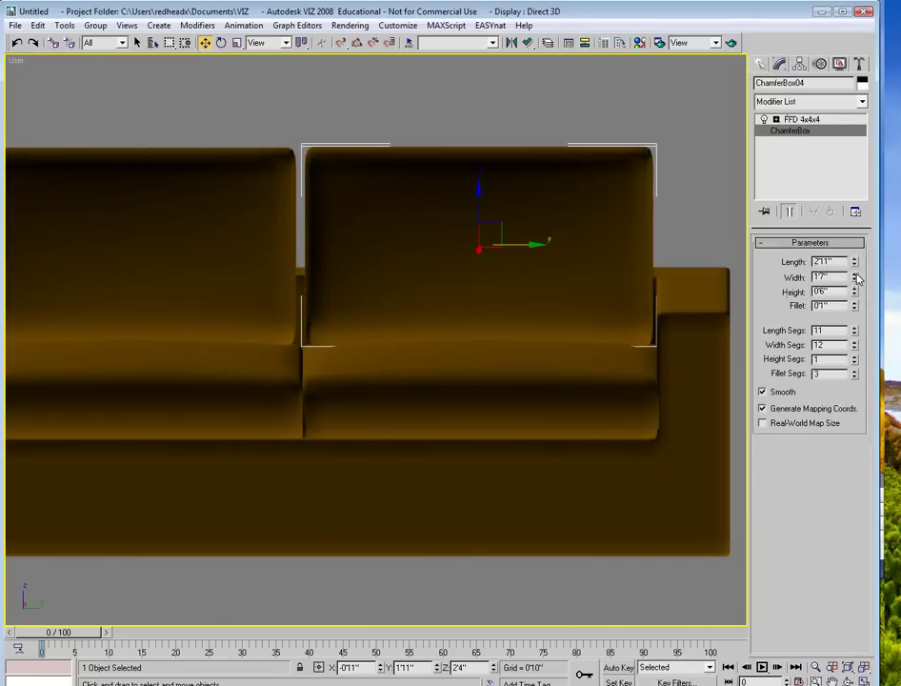
click(856, 261)
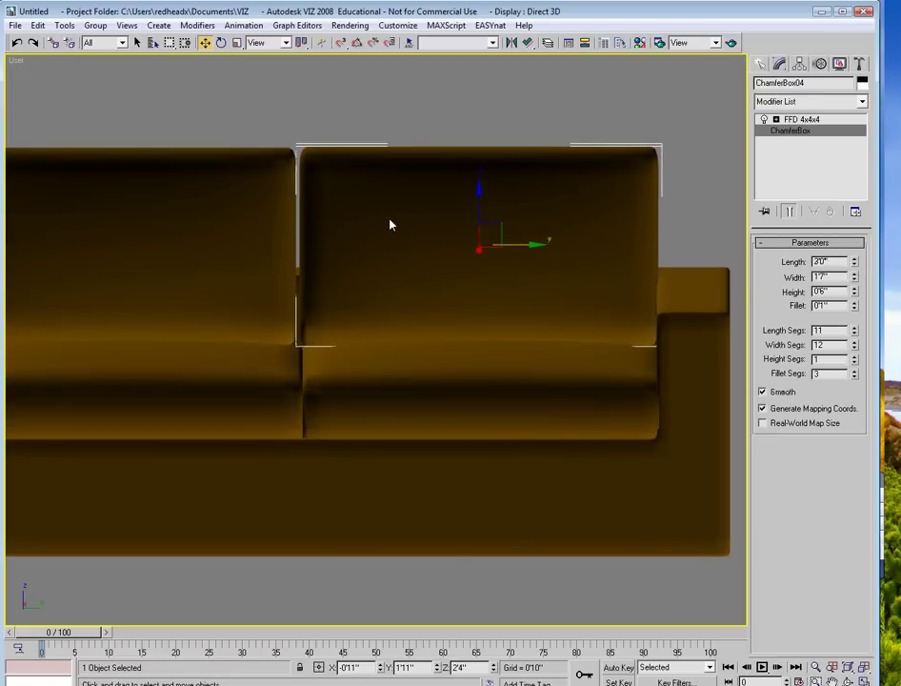
click(270, 219)
middle_drag(270, 223, 497, 223)
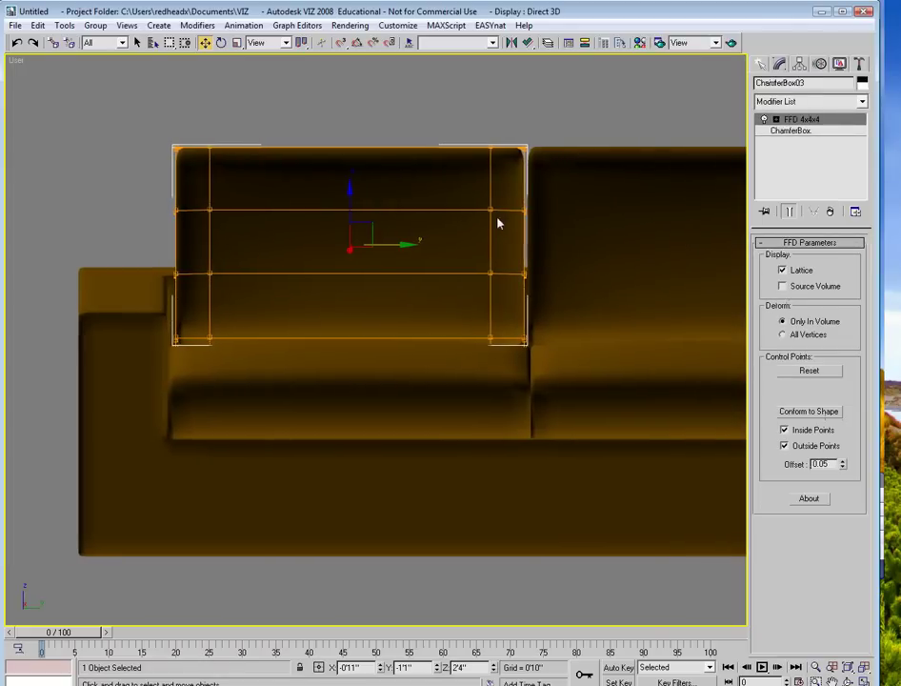
click(805, 133)
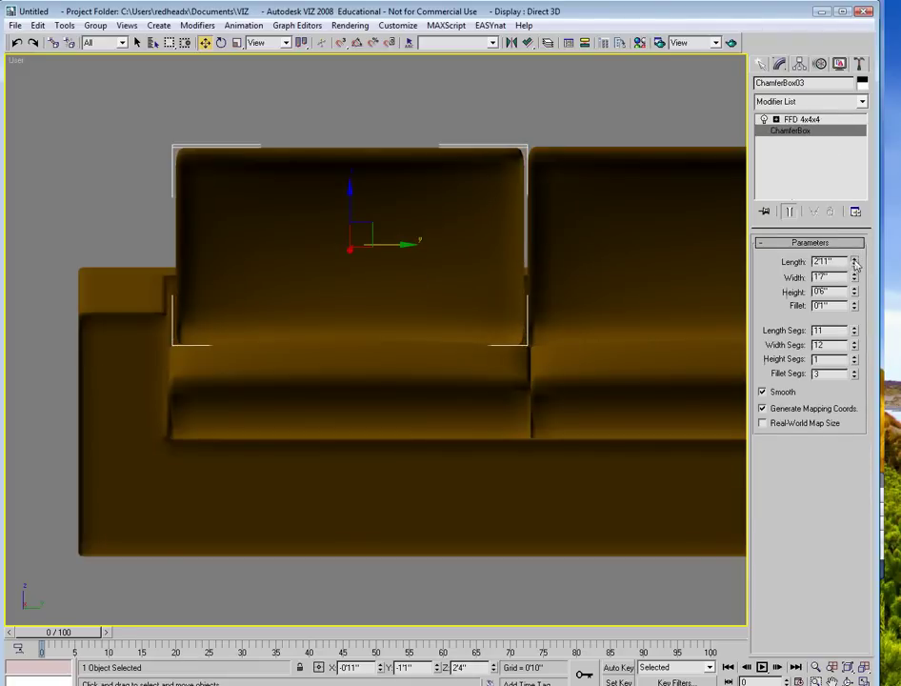
drag(855, 264, 855, 264)
Render a test image of the whole sofa from an angled front view, then close the render
alt+middle_drag(504, 322, 477, 331)
scroll(571, 343, down, 4)
scroll(422, 340, down, 2)
scroll(422, 340, up, 5)
scroll(425, 311, down, 2)
key(shift+q)
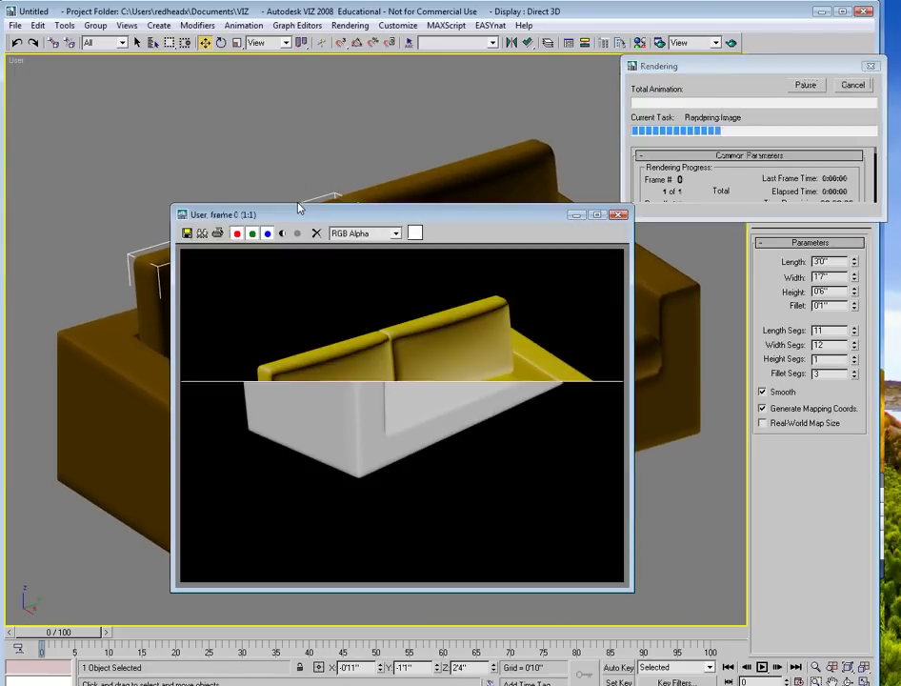
click(617, 215)
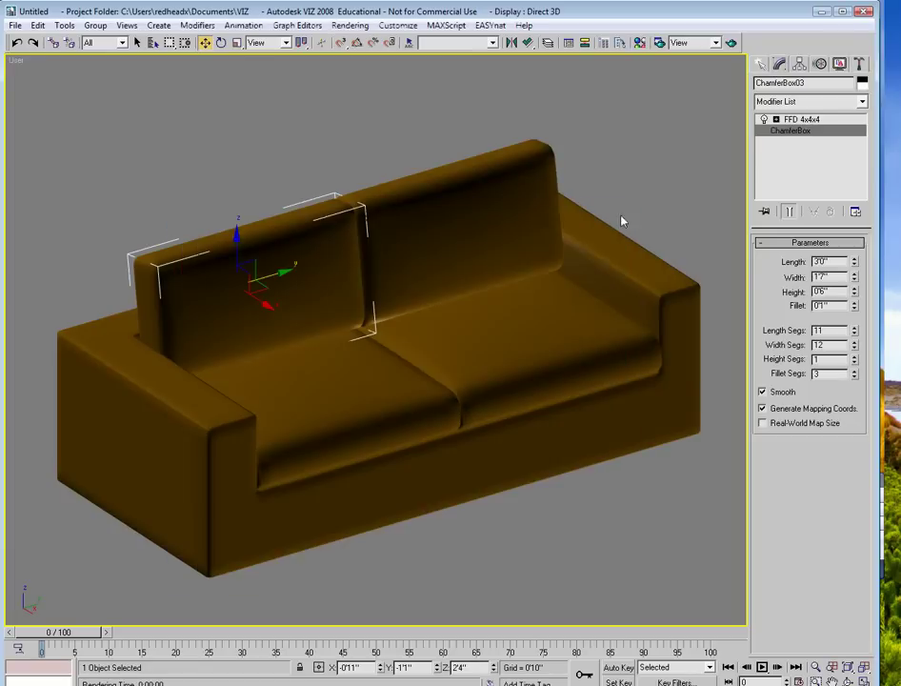
Set the environment's exposure control to no exposure control, then render the sofa again and close the image
click(349, 26)
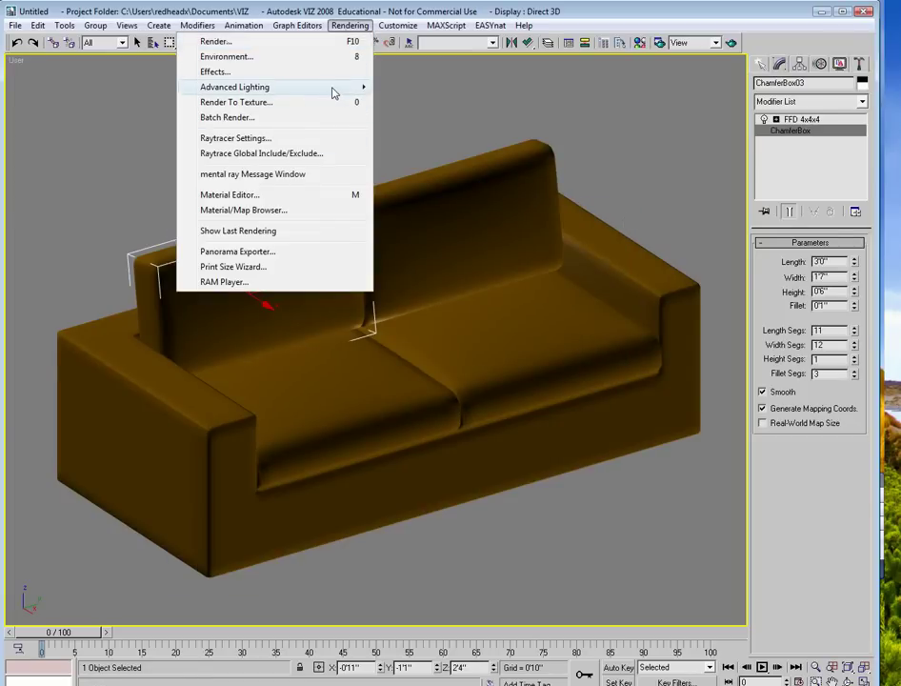
mouse_move(333, 89)
click(134, 101)
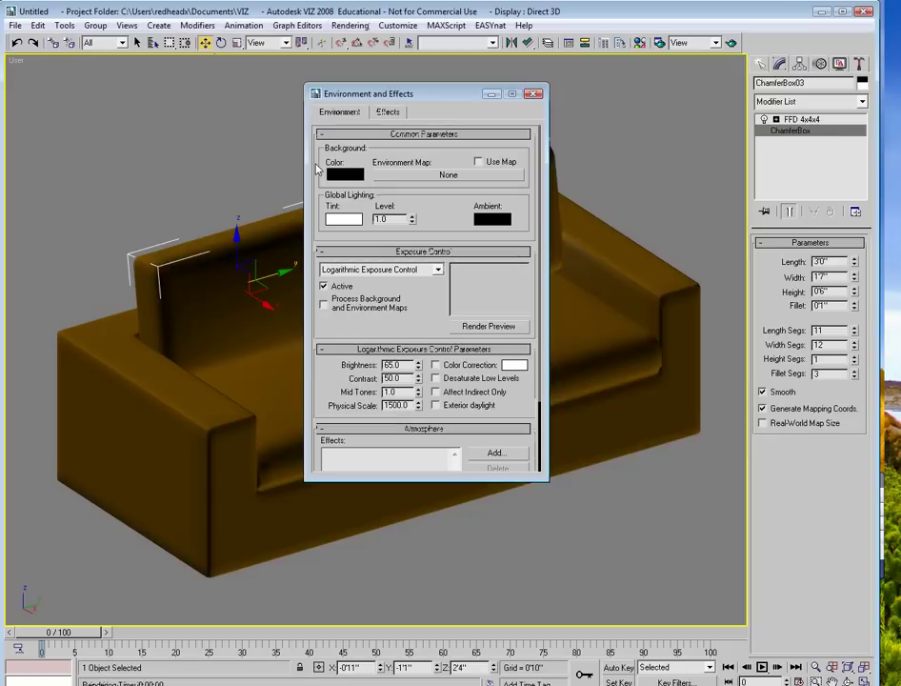
click(424, 269)
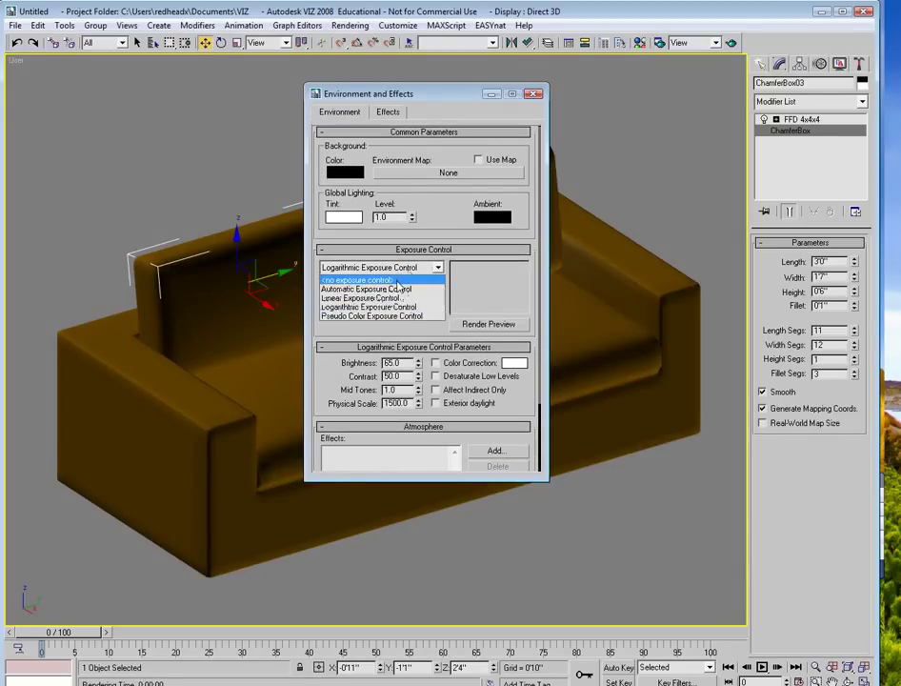
click(467, 279)
click(533, 94)
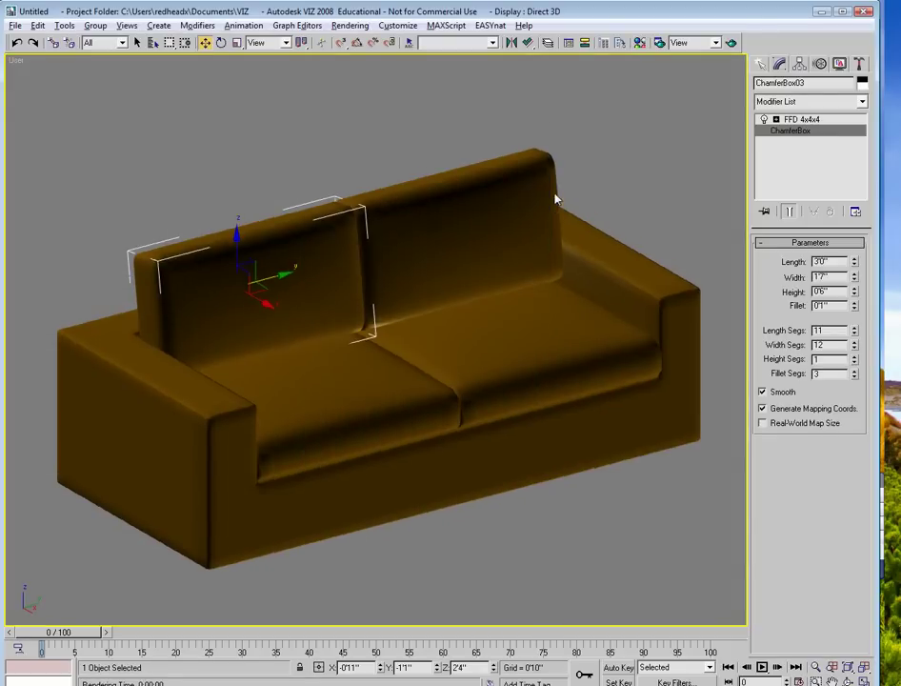
key(shift+q)
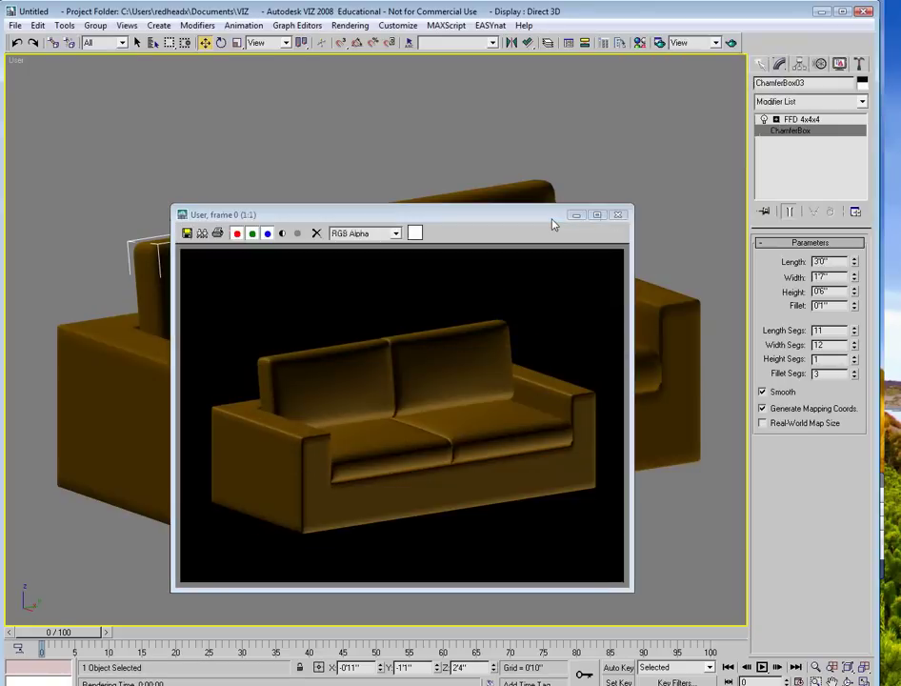
click(618, 214)
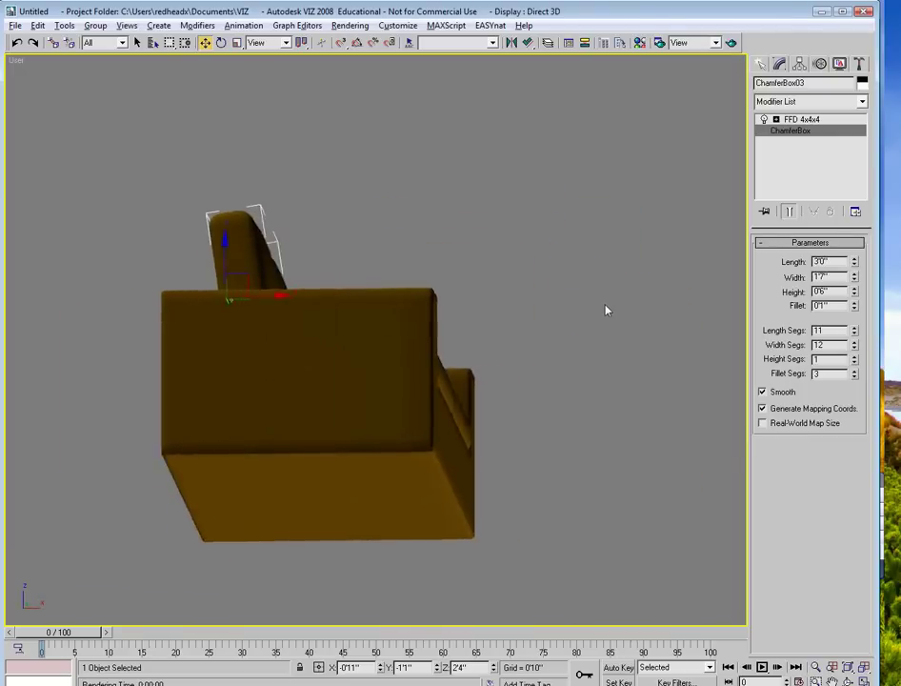